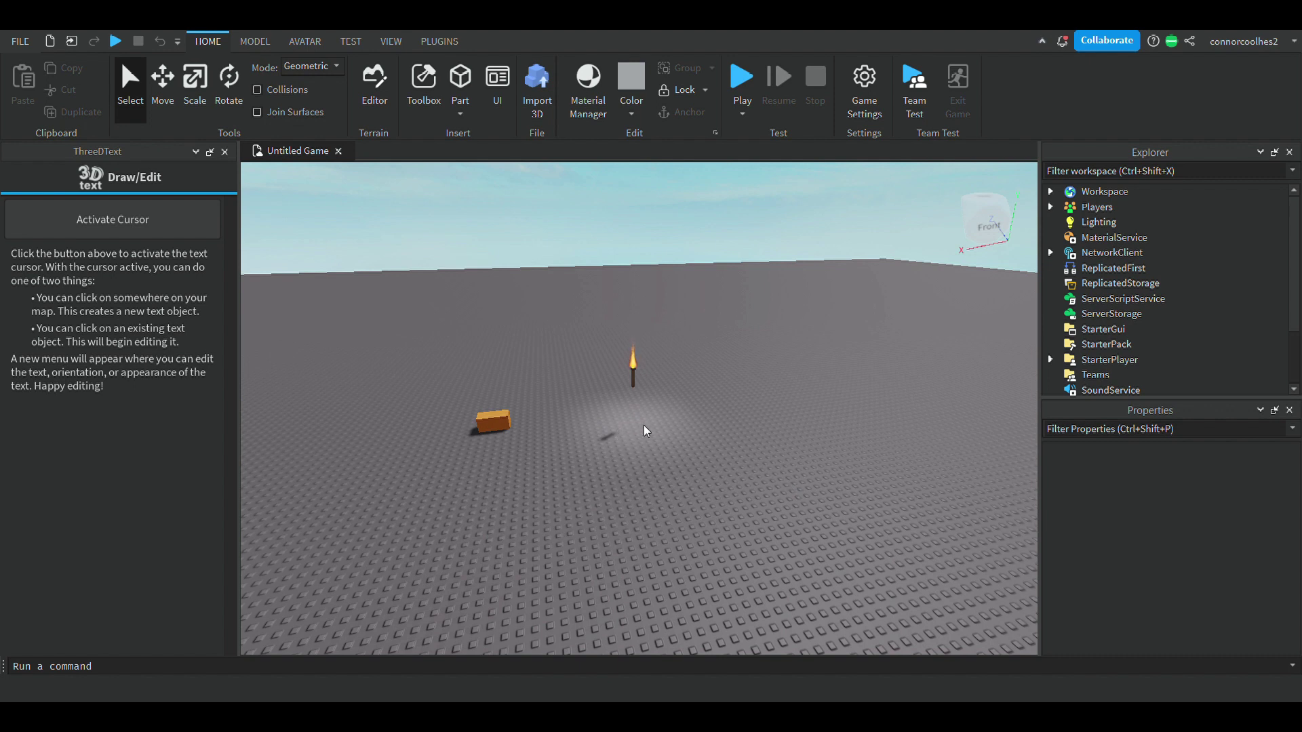
Select the torch tool in the scene and rename it Torch
right_drag(651, 441, 653, 441)
key(w)
key(w)
key(w)
key(s)
key(s)
key(w)
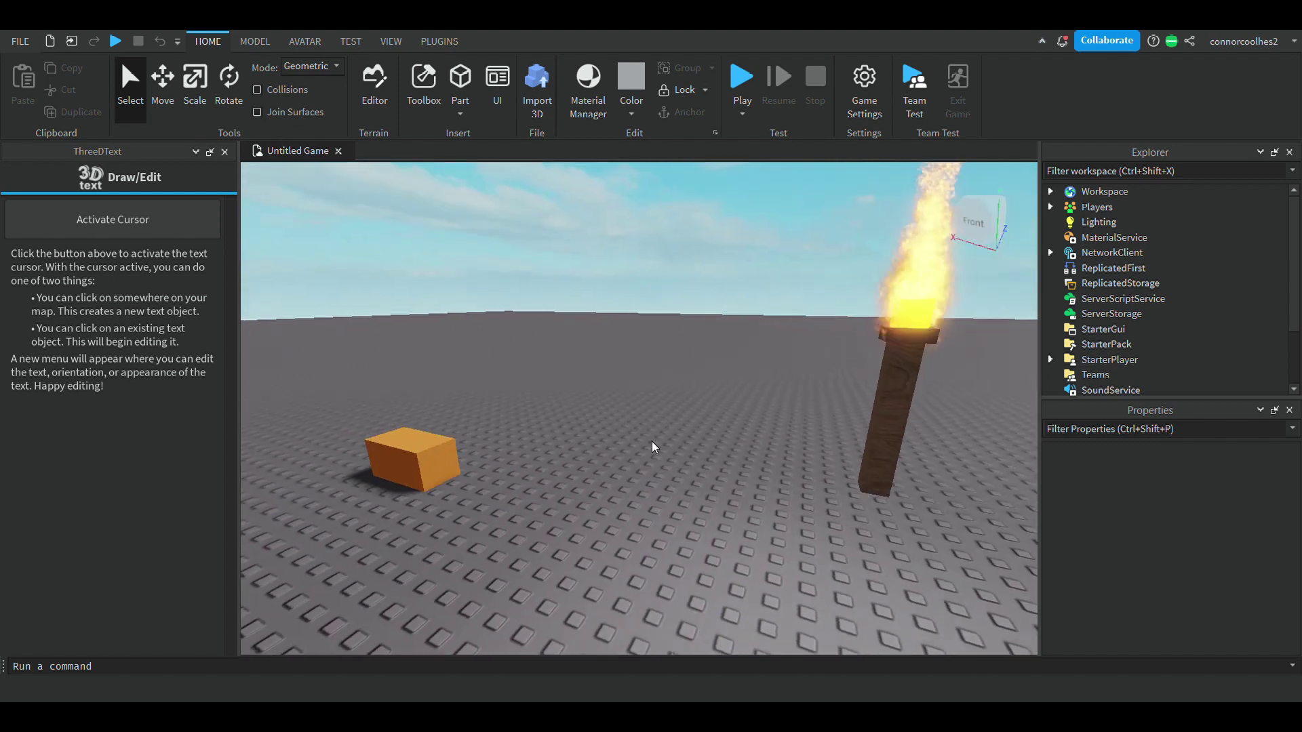
key(s)
key(w)
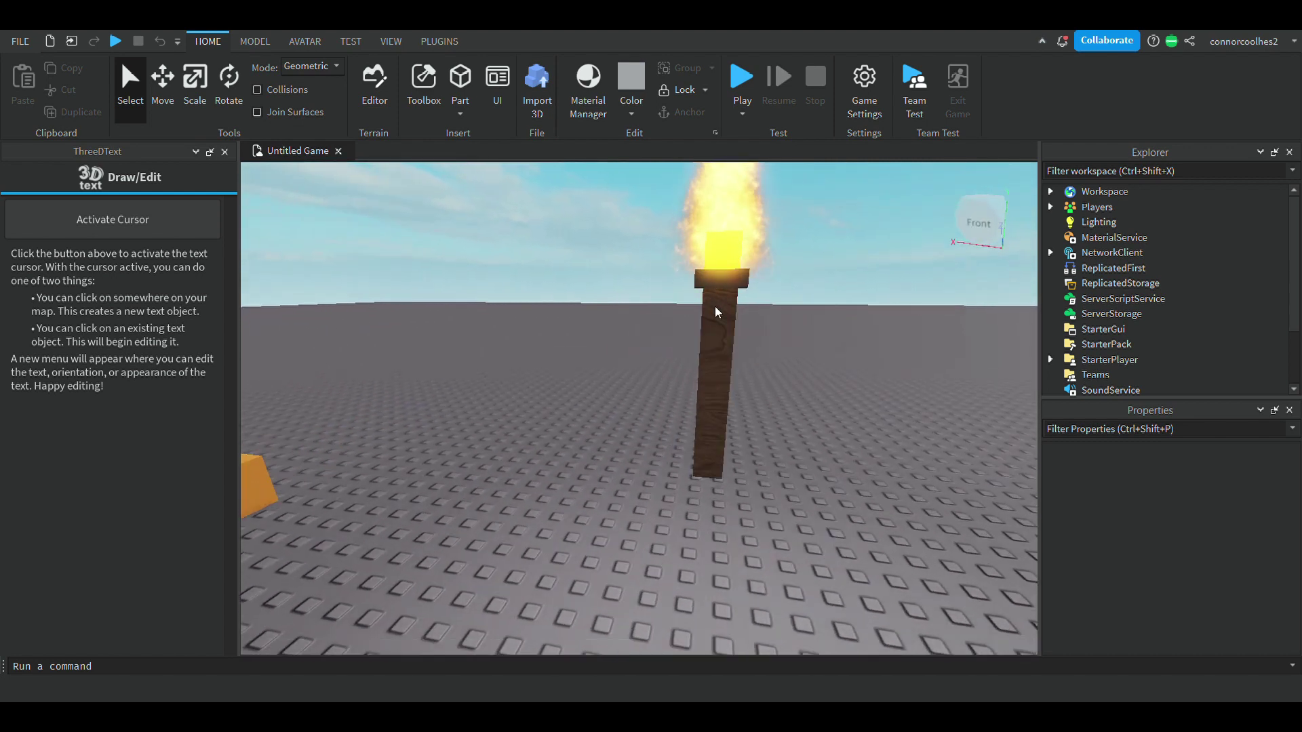
click(716, 380)
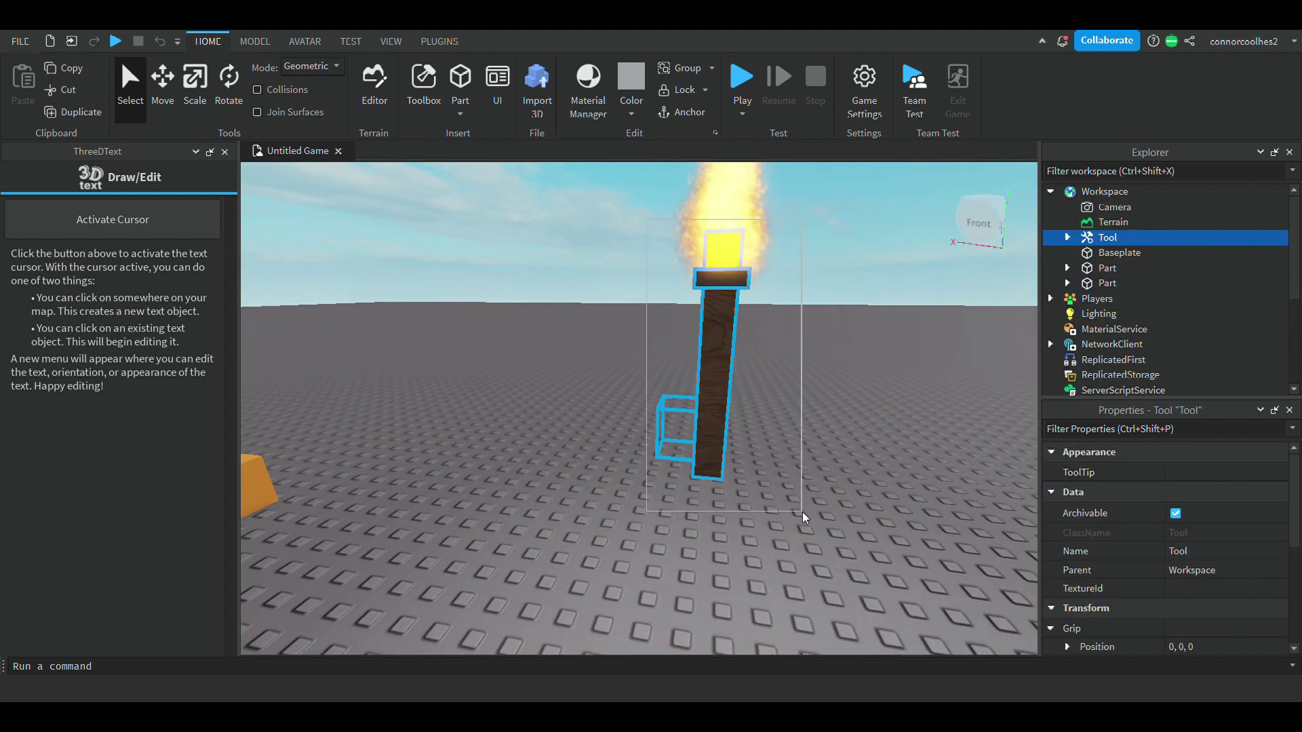
mouse_move(1087, 245)
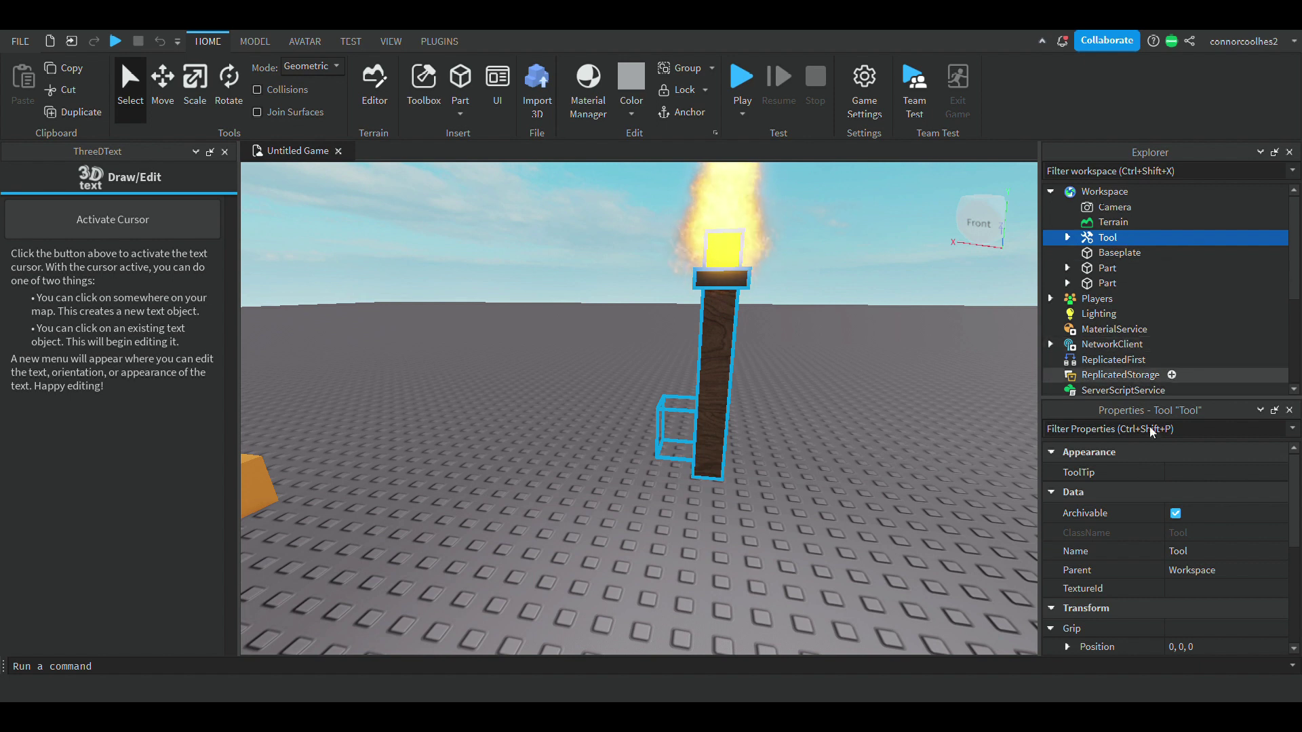
click(1218, 552)
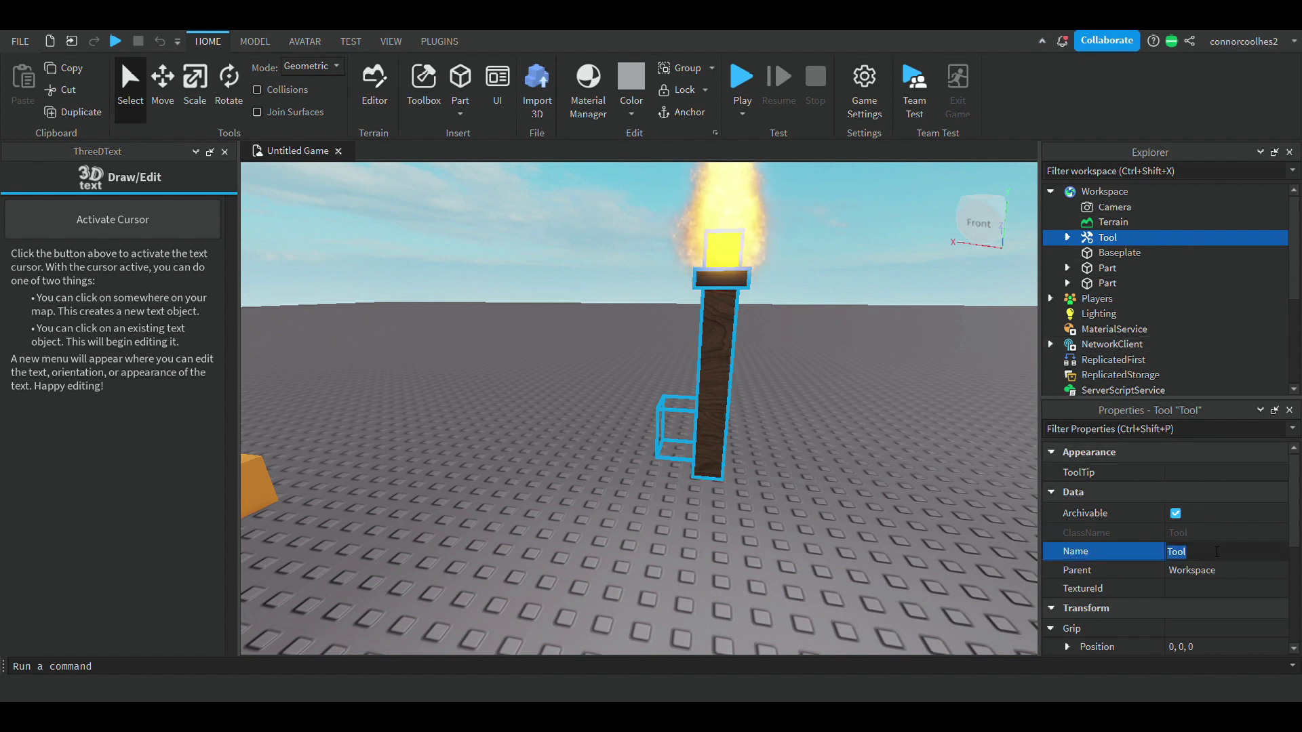
key(Return)
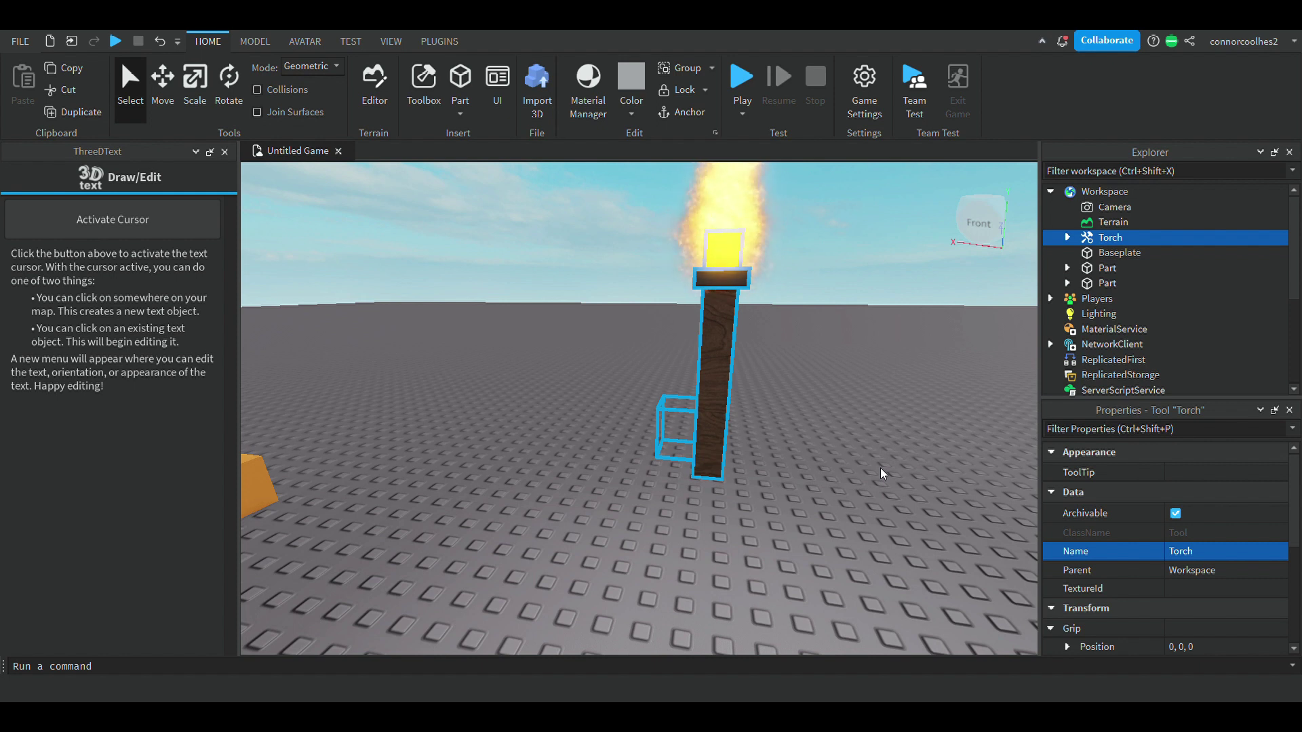
Expand the Torch tool in the object hierarchy and examine its child parts and the Handle part's properties
scroll(1122, 360, down, 2)
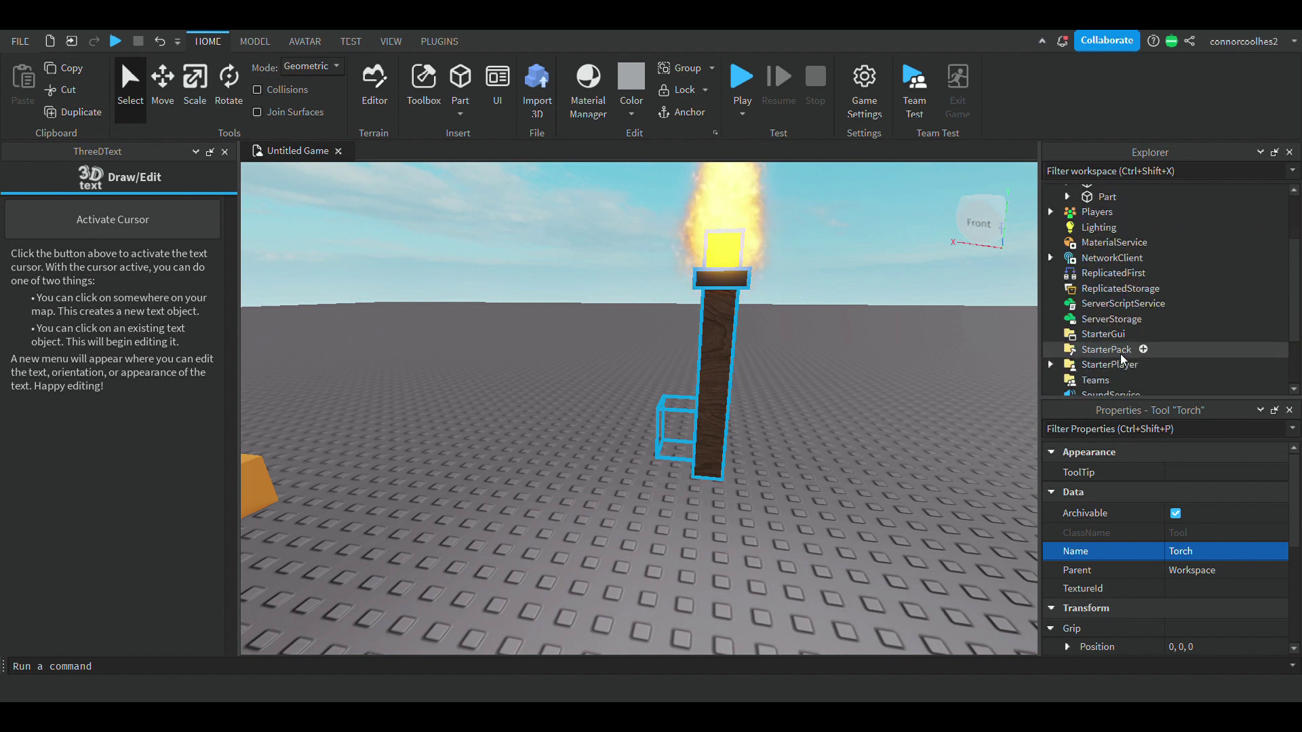
scroll(1114, 353, up, 2)
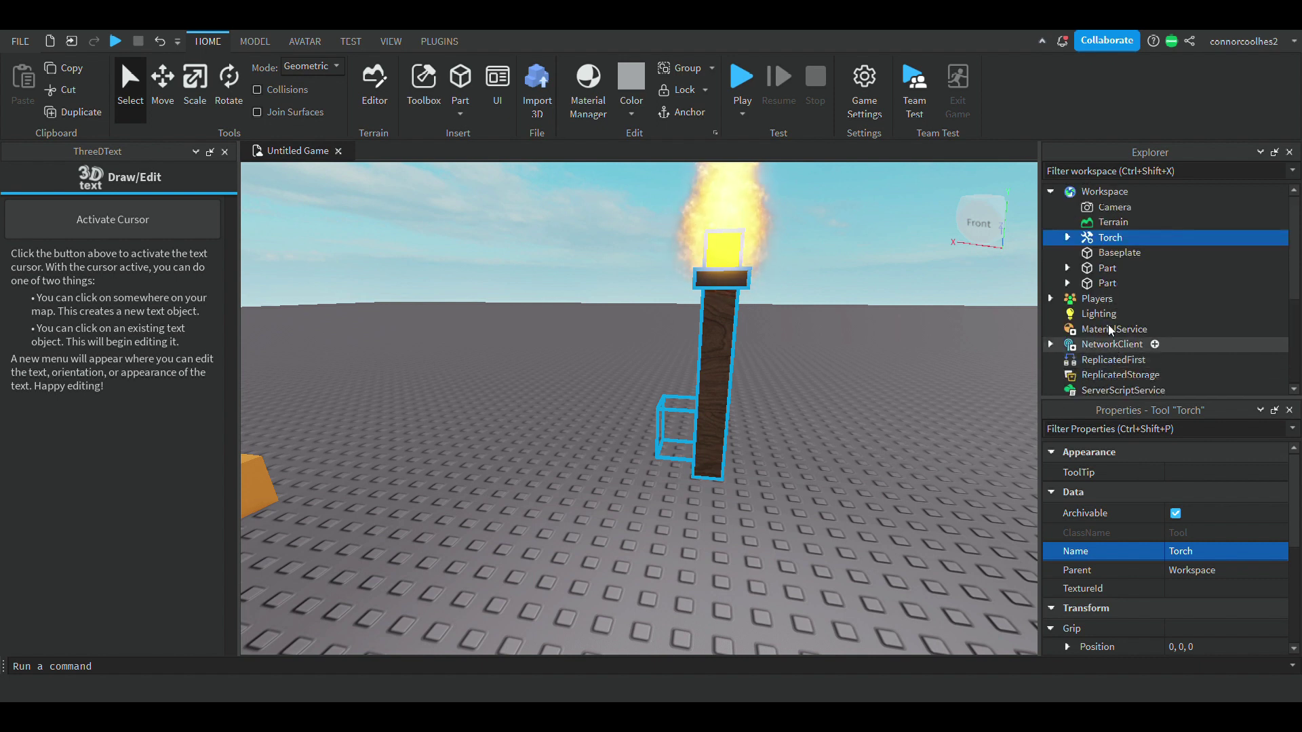
click(1069, 237)
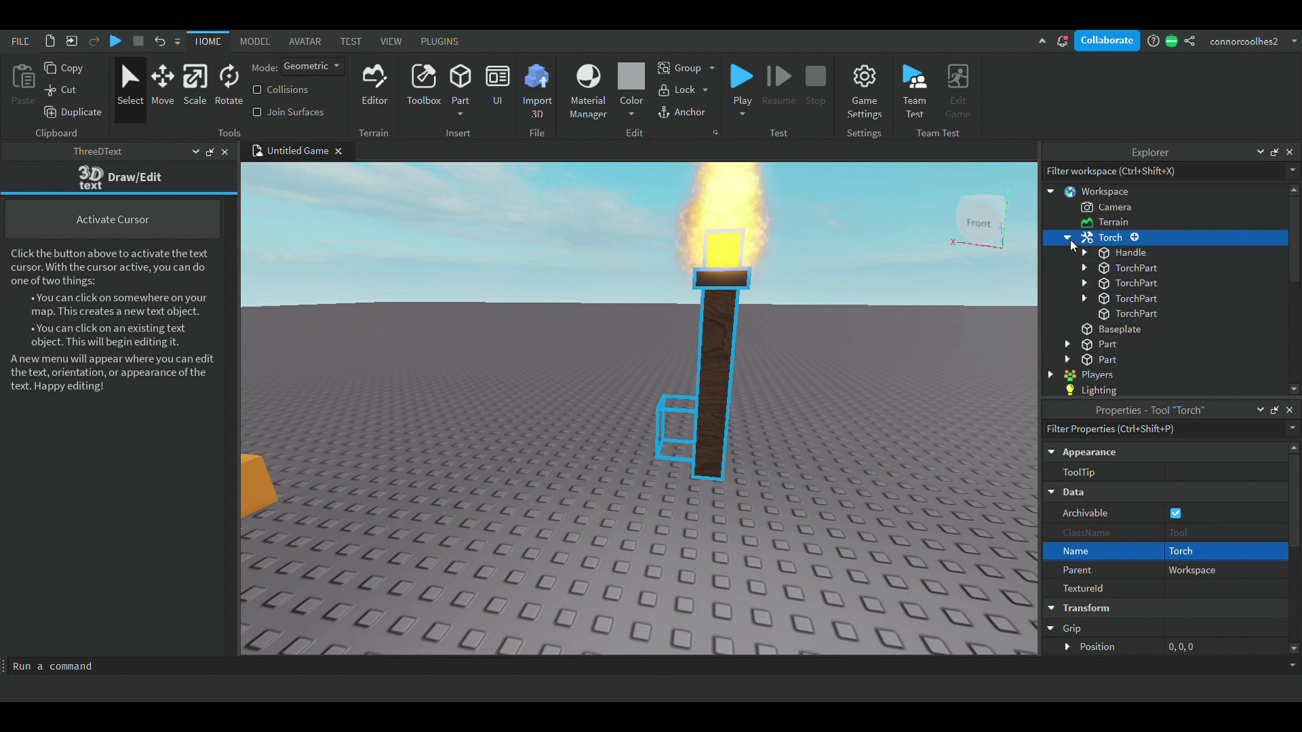
click(1116, 254)
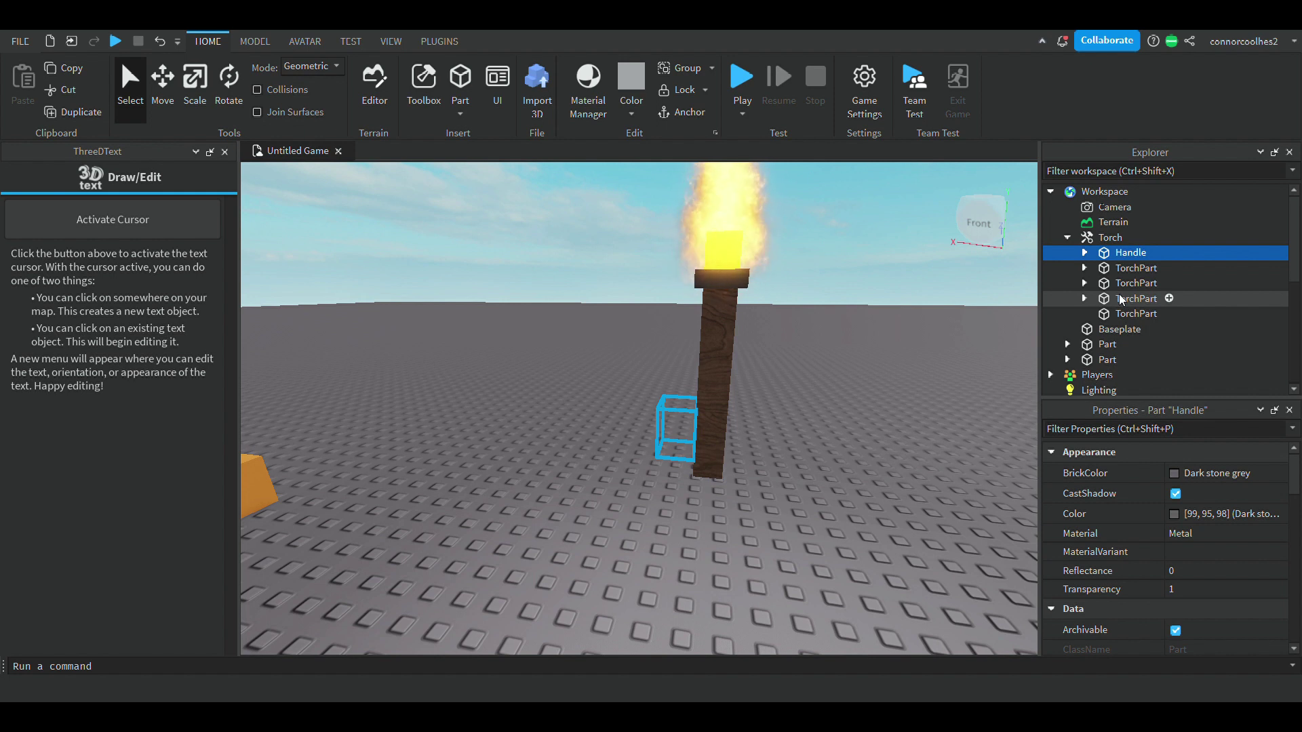
scroll(1153, 488, down, 5)
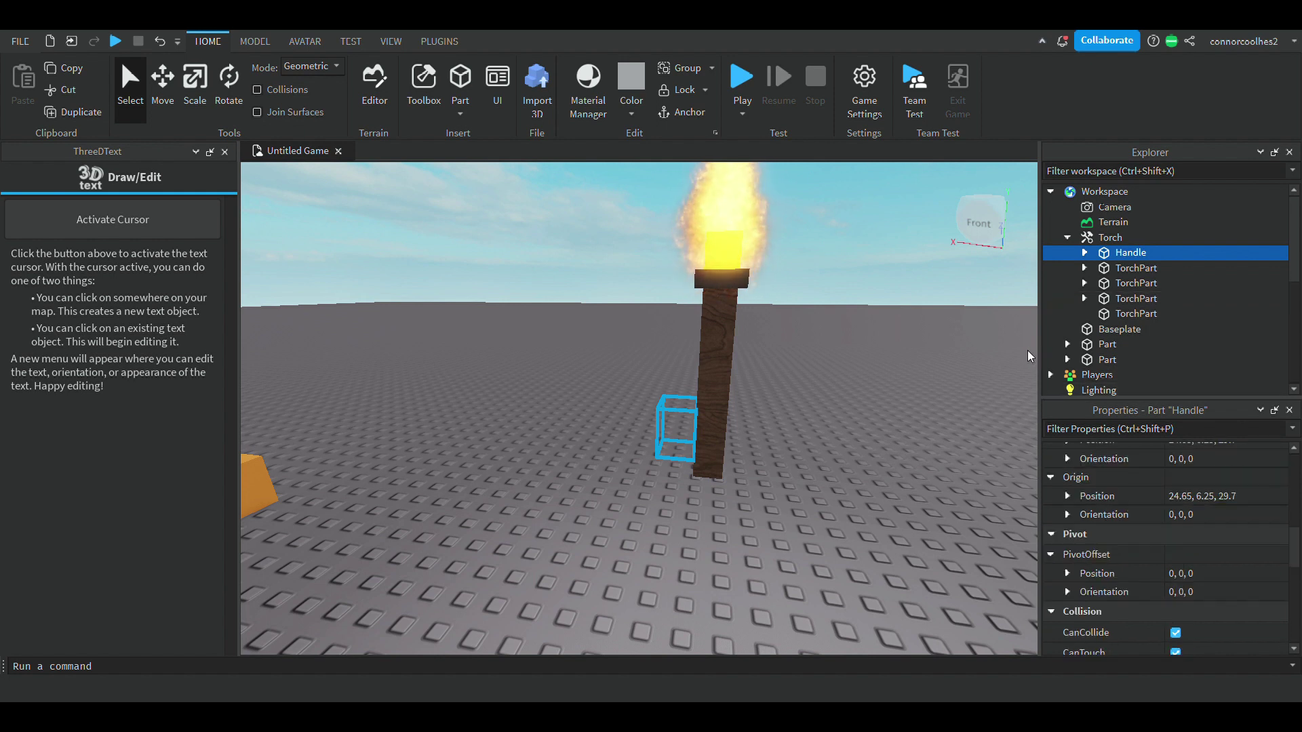
Start a playtest, then unequip and re-equip the Torch on the character
mouse_move(667, 374)
right_down()
mouse_move(691, 401)
mouse_move(665, 381)
right_up()
key(w)
key(s)
key(s)
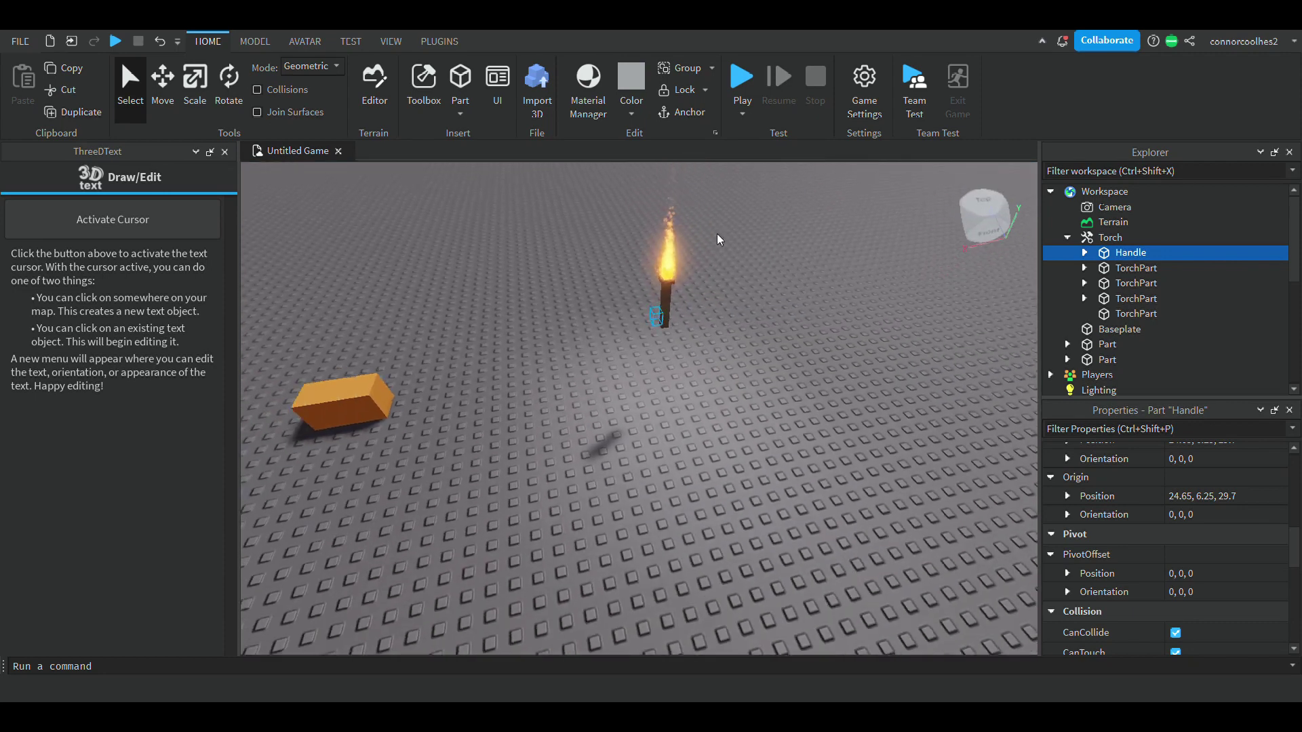
click(743, 104)
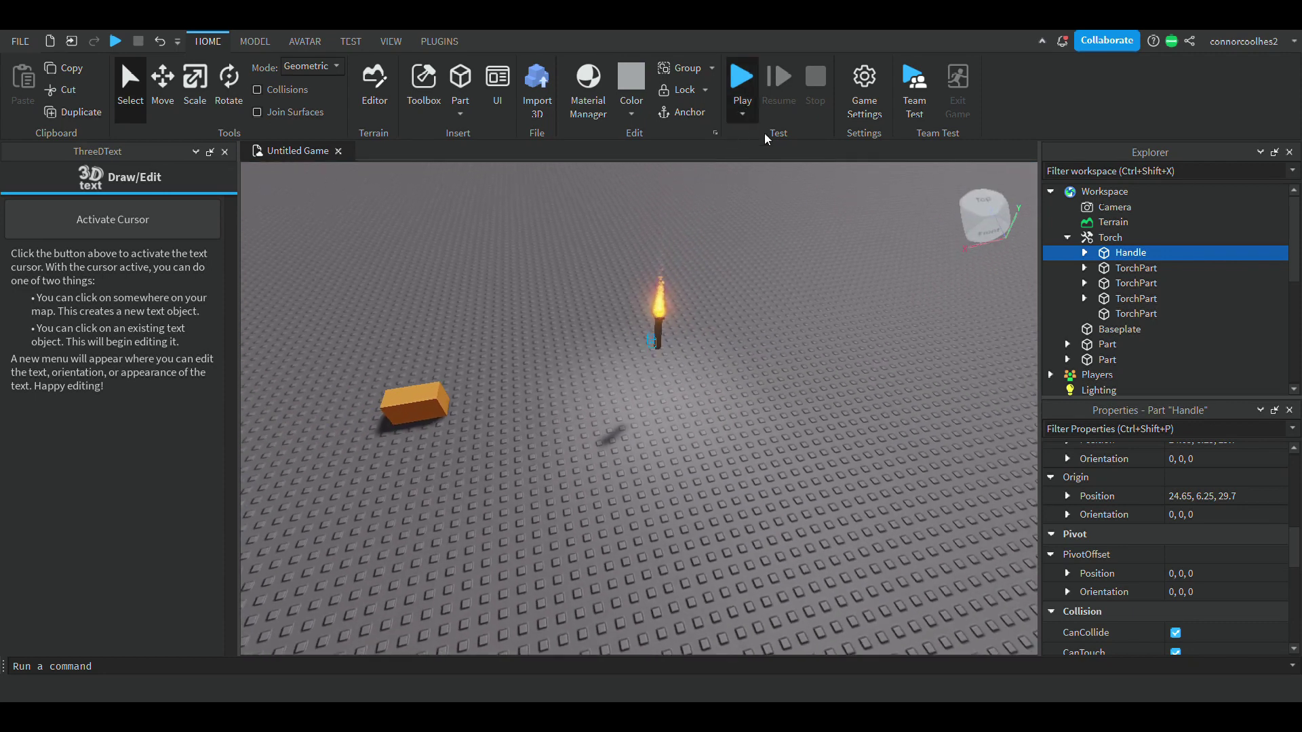
right_drag(455, 472, 456, 472)
scroll(455, 473, up, 4)
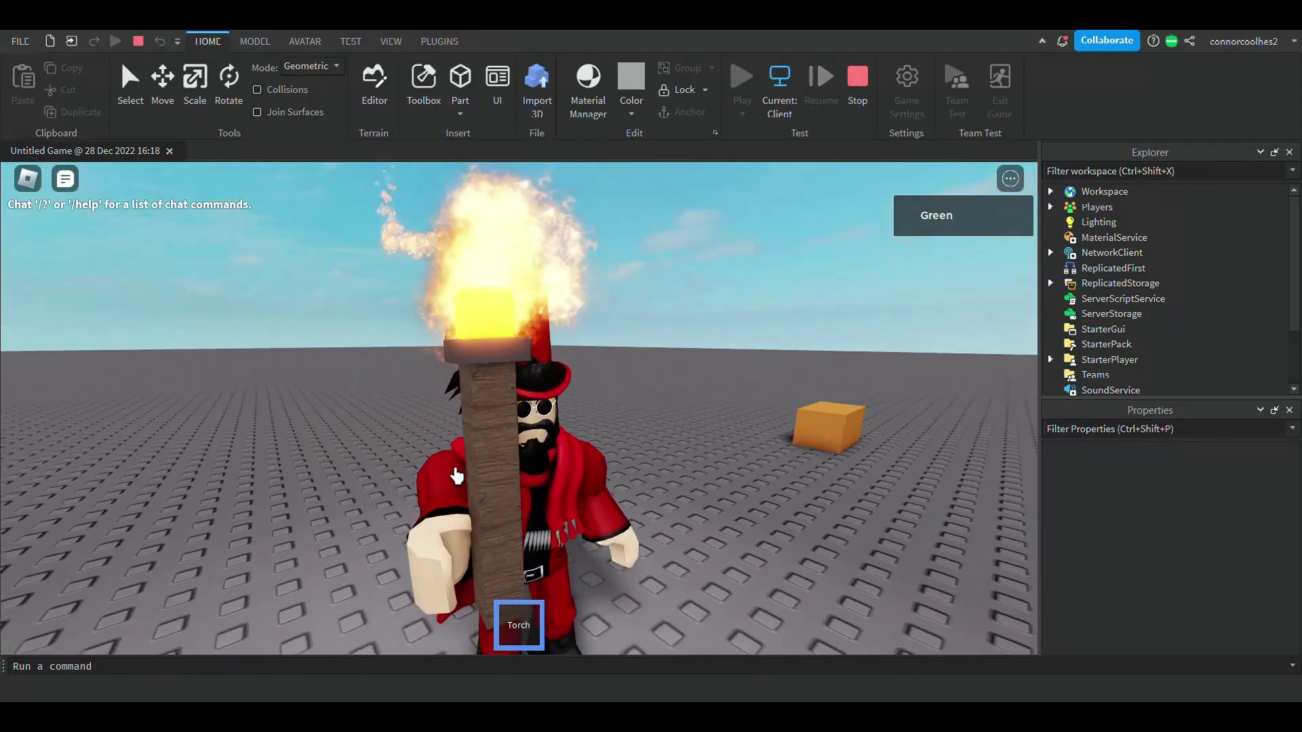
key(1)
key(1)
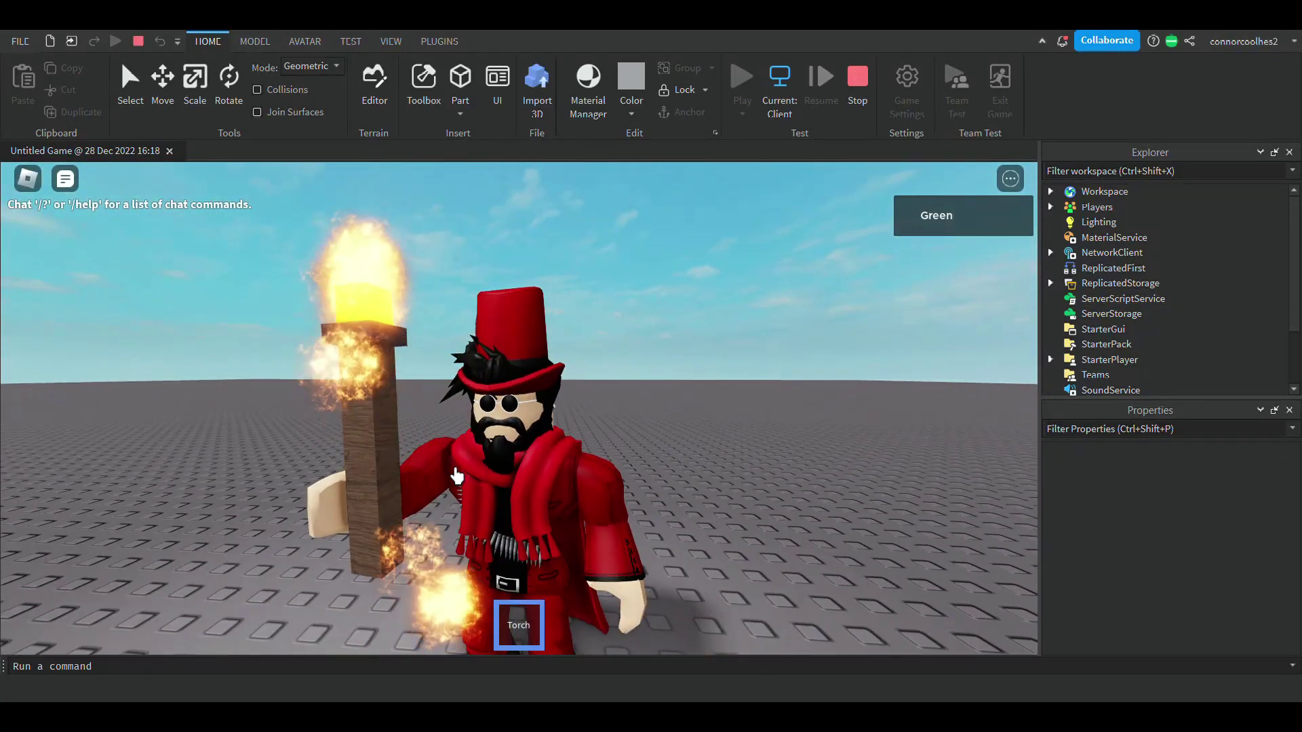
Walk the character around the baseplate holding the torch, then stop the playtest
scroll(459, 477, down, 5)
key(a)
key(w)
right_drag(458, 476, 457, 474)
key(d)
key(s)
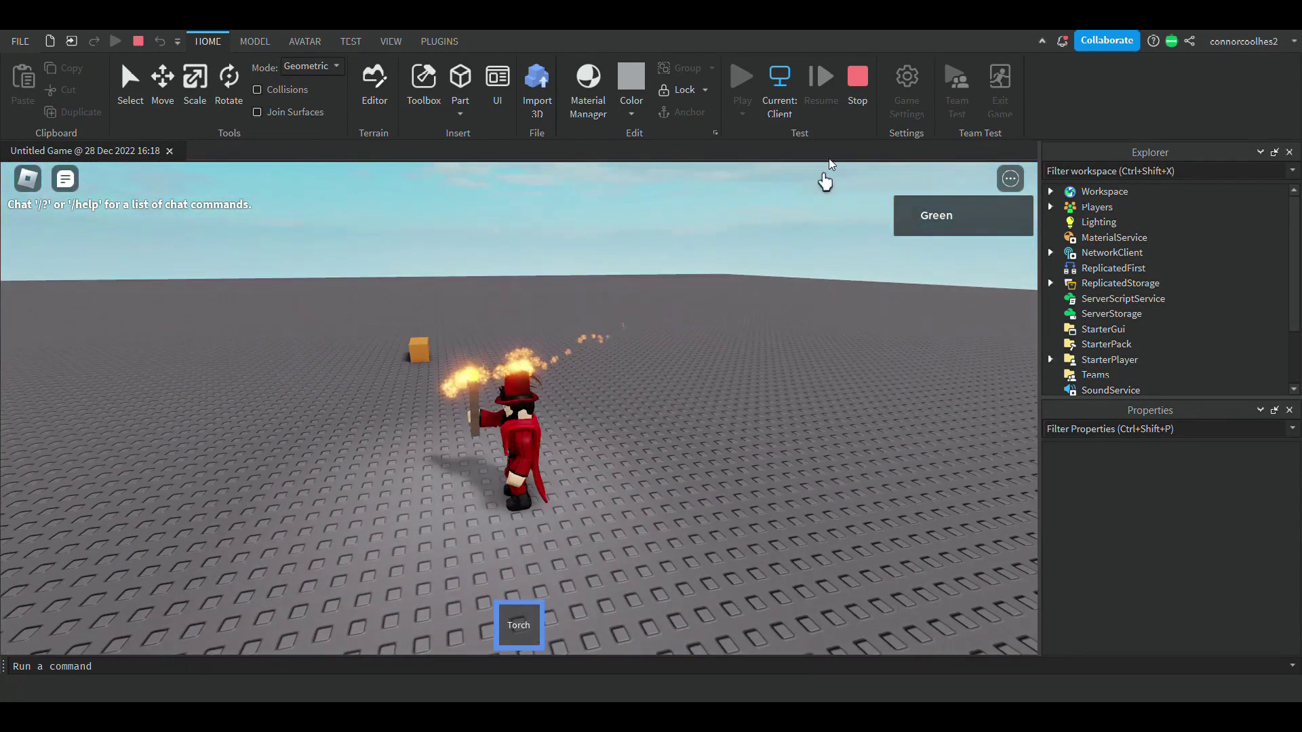
click(857, 108)
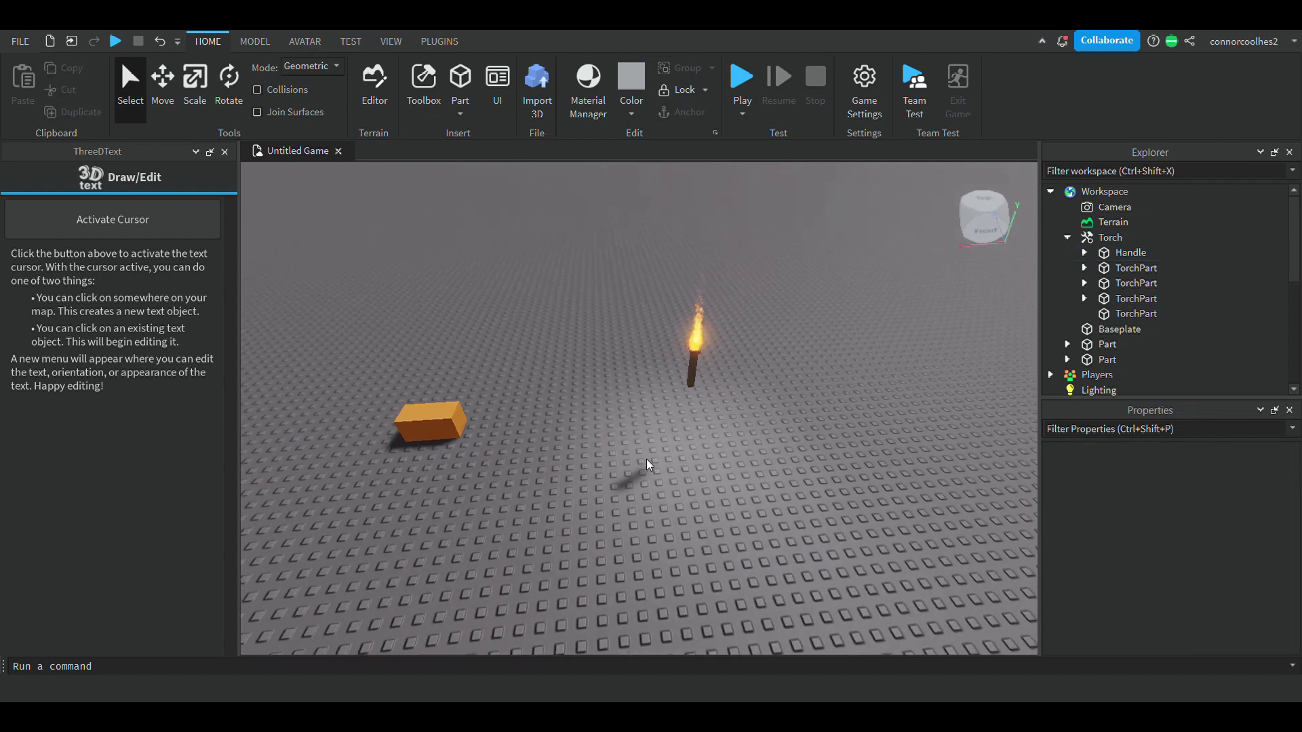
Set the grid snapping increment for moving parts to 0.1
right_drag(646, 459, 647, 462)
scroll(647, 461, up, 3)
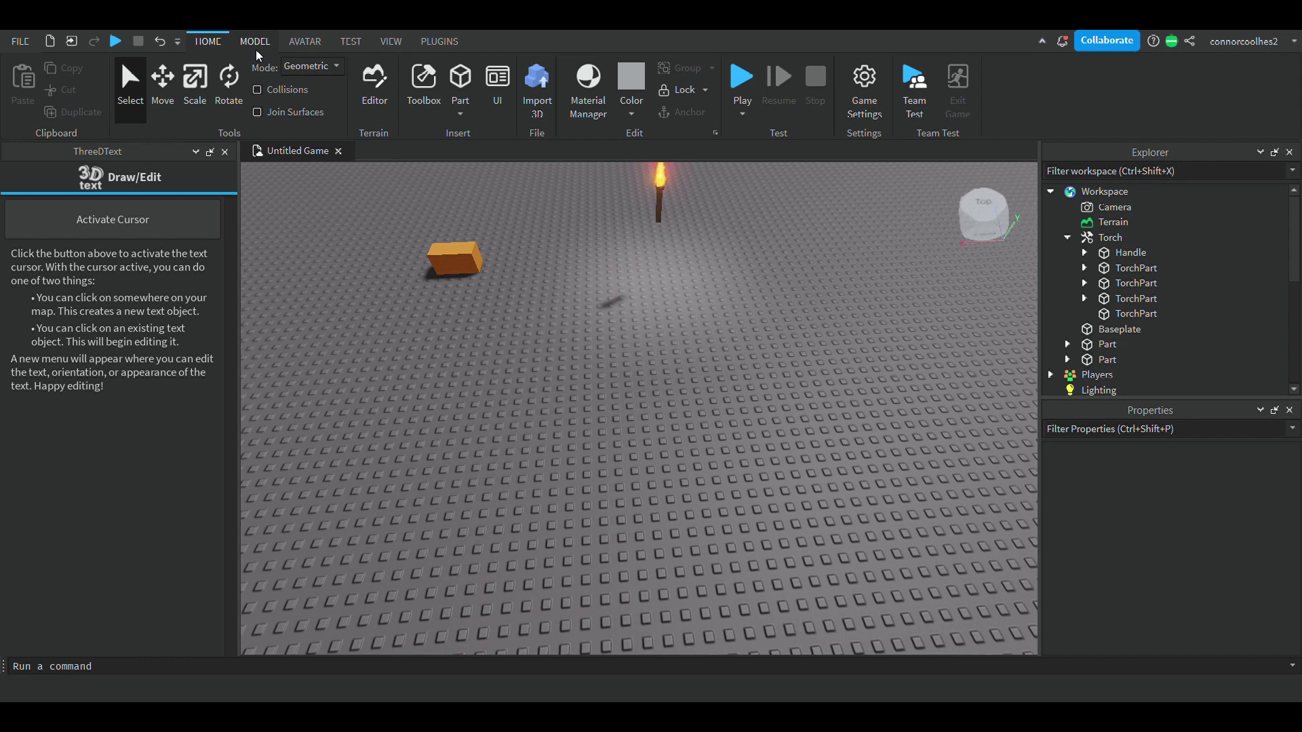
click(270, 42)
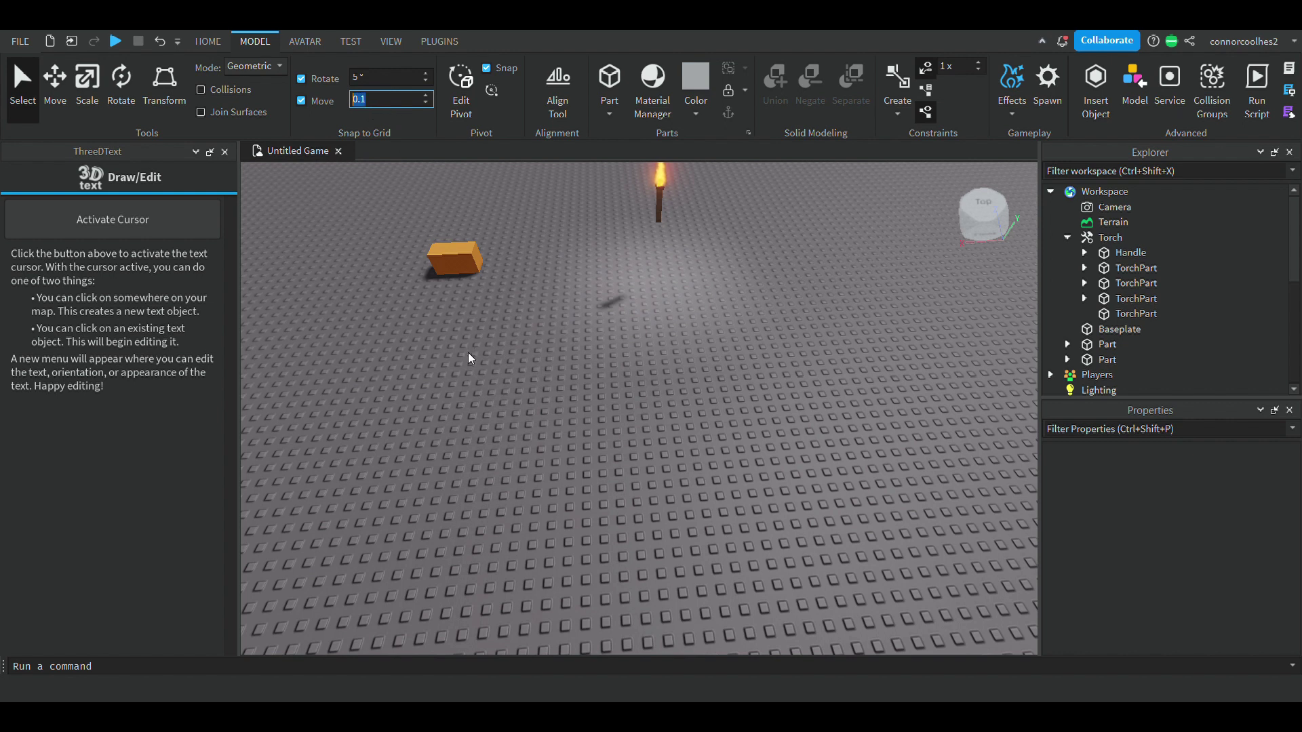
Insert a new block part on an empty area of the baseplate
right_drag(468, 358, 527, 351)
key(w)
key(s)
click(209, 47)
key(d)
click(464, 102)
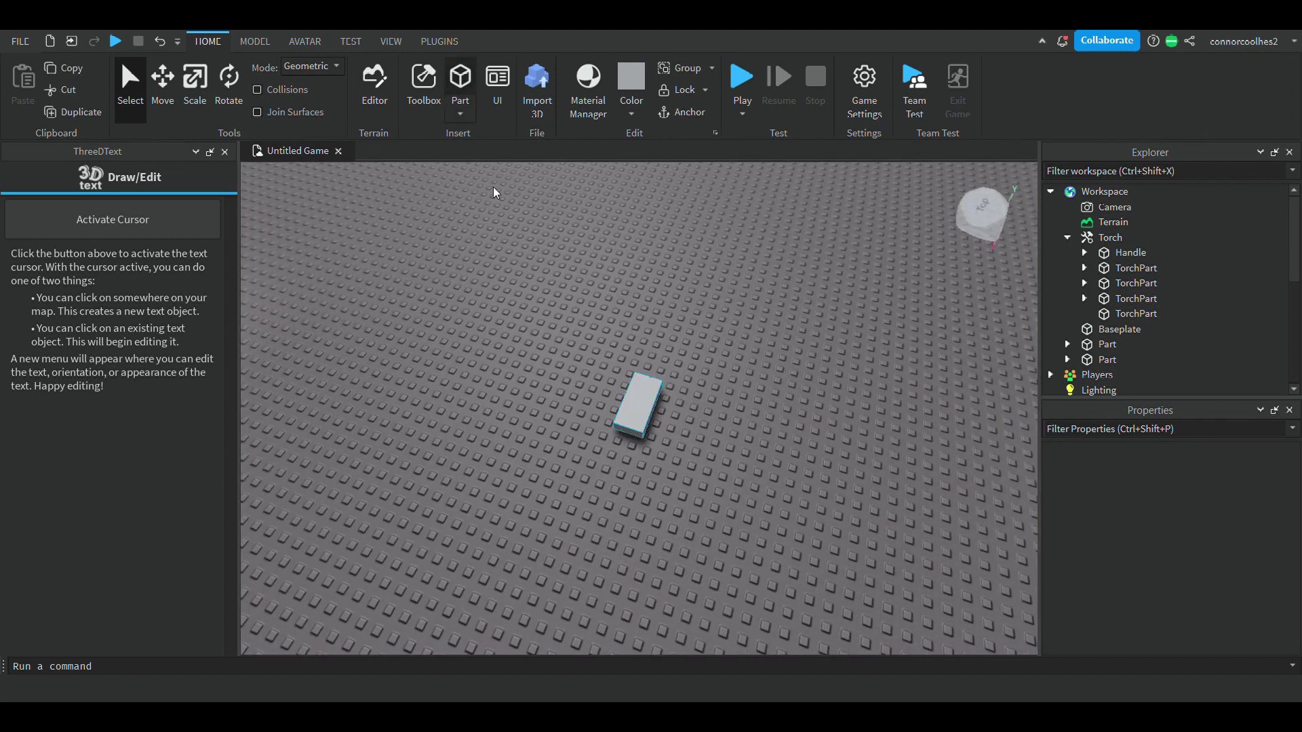
scroll(523, 338, up, 8)
scroll(523, 338, down, 5)
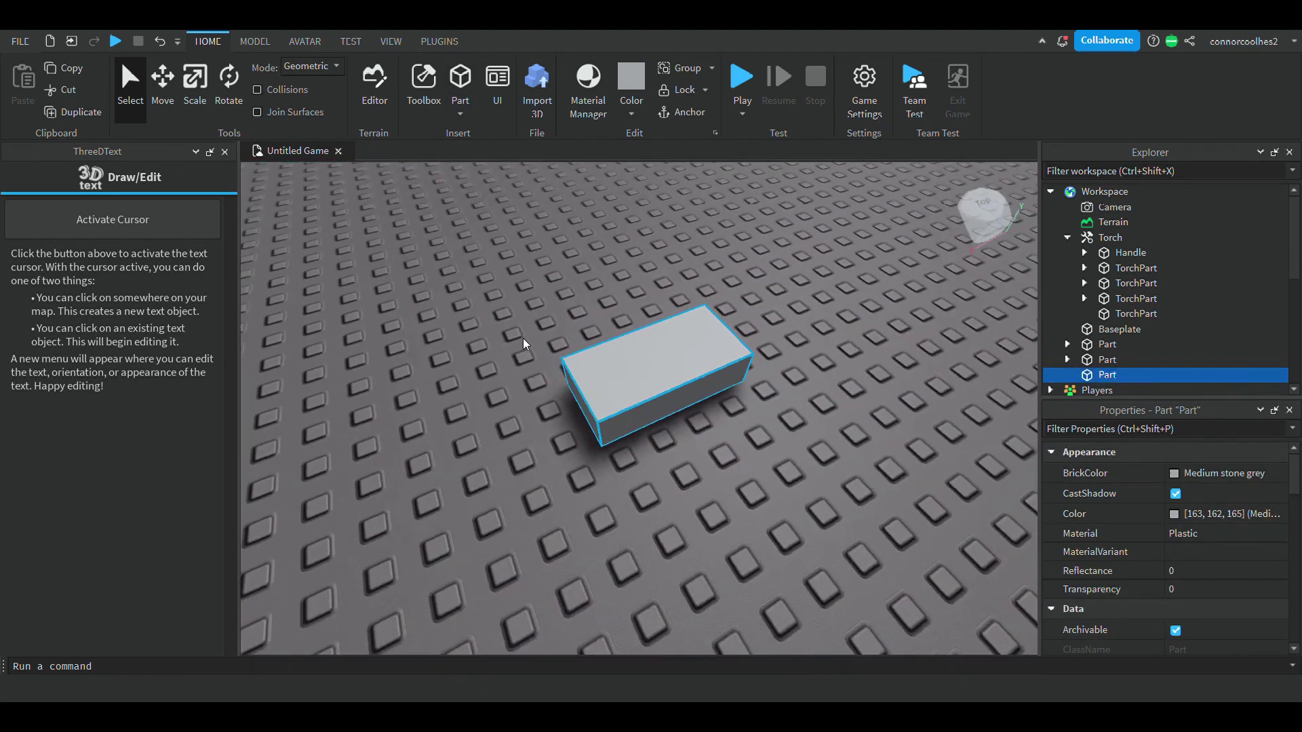
scroll(536, 358, up, 3)
right_drag(541, 362, 531, 356)
Scale the new block into an upright stick of size 0.5, 2.5, 0.5
click(196, 91)
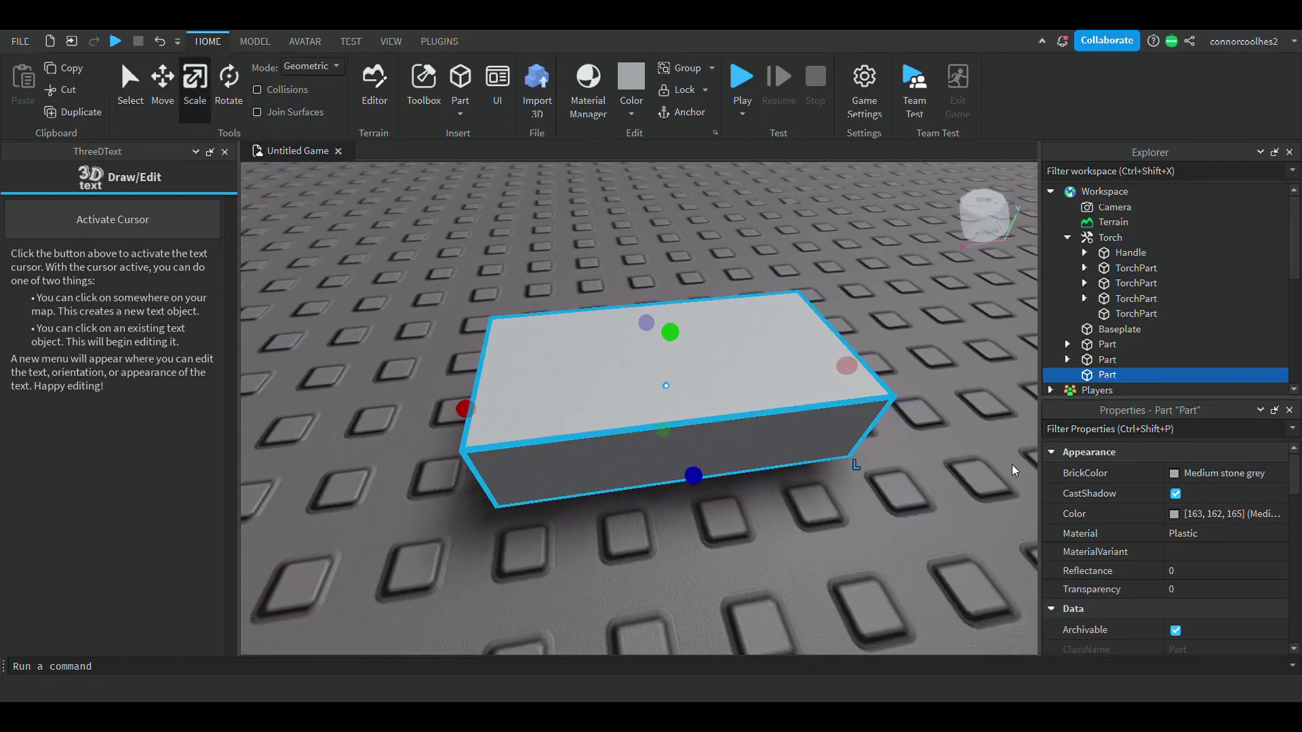
scroll(1129, 547, down, 4)
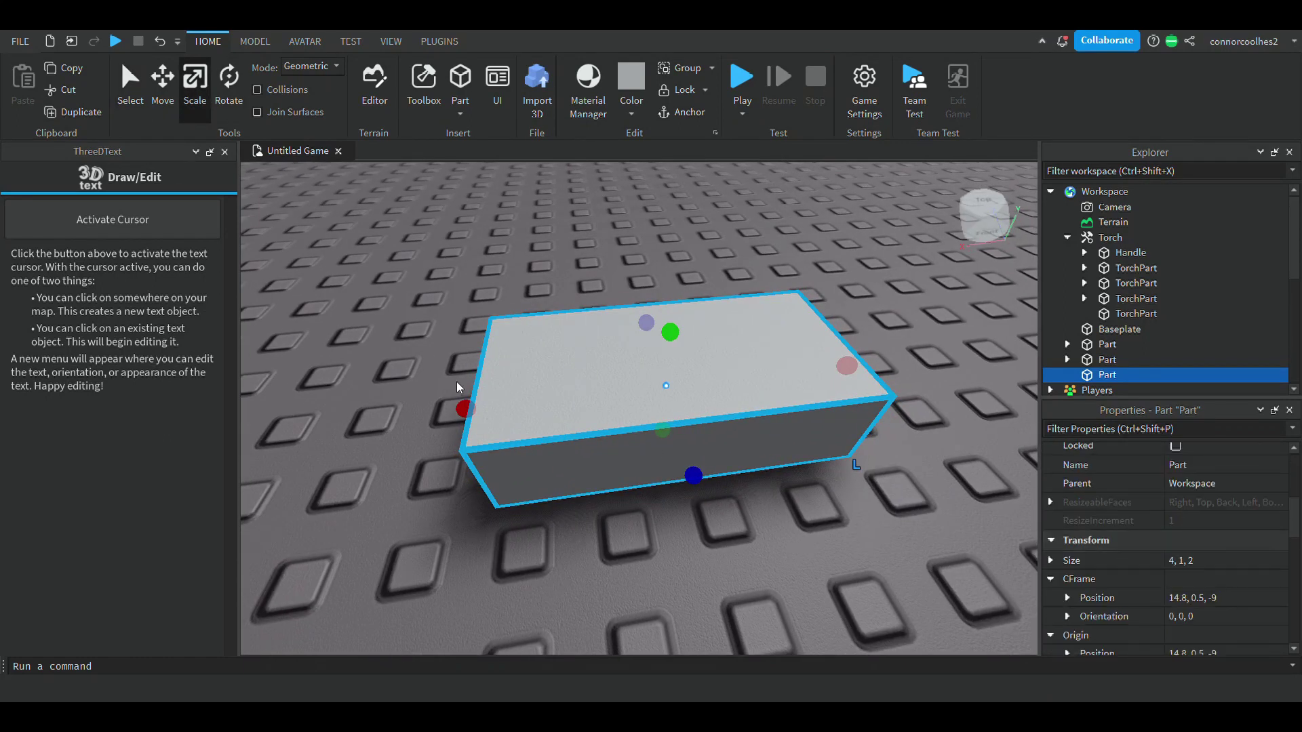
mouse_move(494, 427)
mouse_down()
mouse_move(521, 430)
mouse_move(480, 447)
mouse_up()
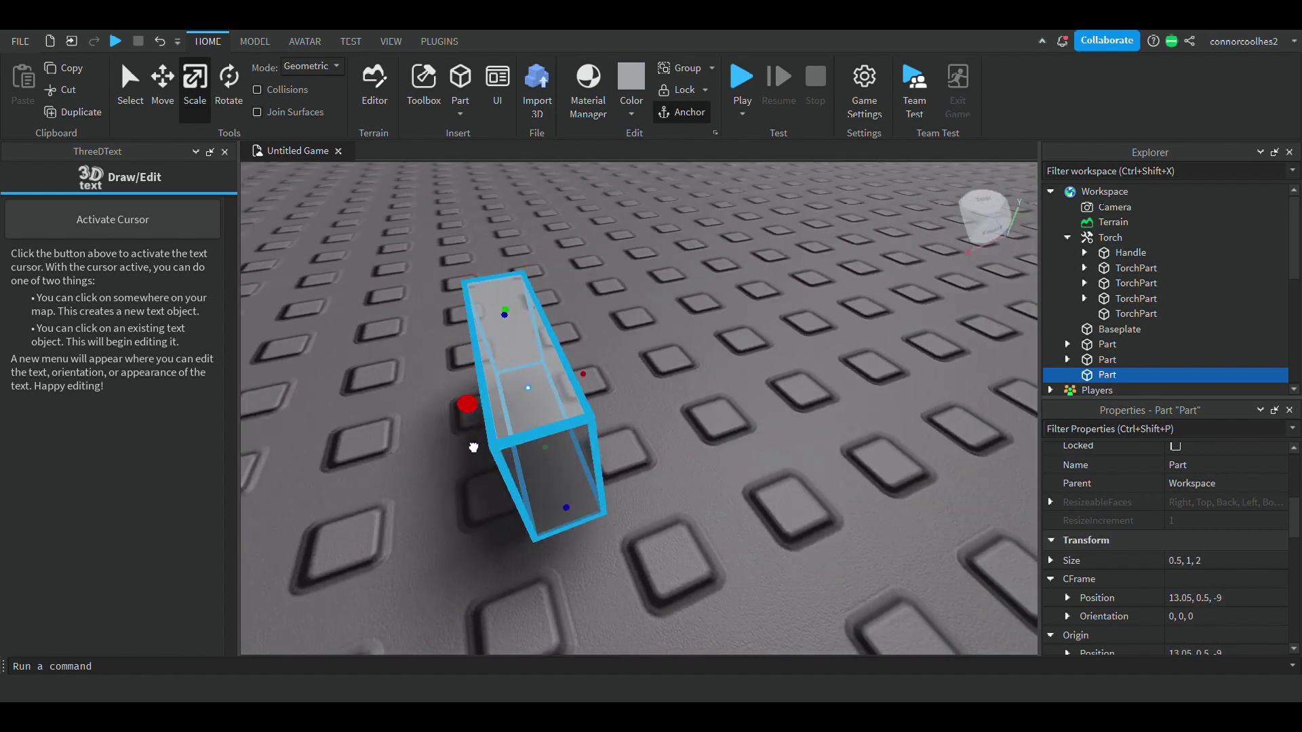
right_drag(473, 448, 500, 469)
scroll(474, 442, up, 5)
scroll(500, 469, down, 5)
drag(693, 385, 571, 416)
right_drag(584, 433, 560, 407)
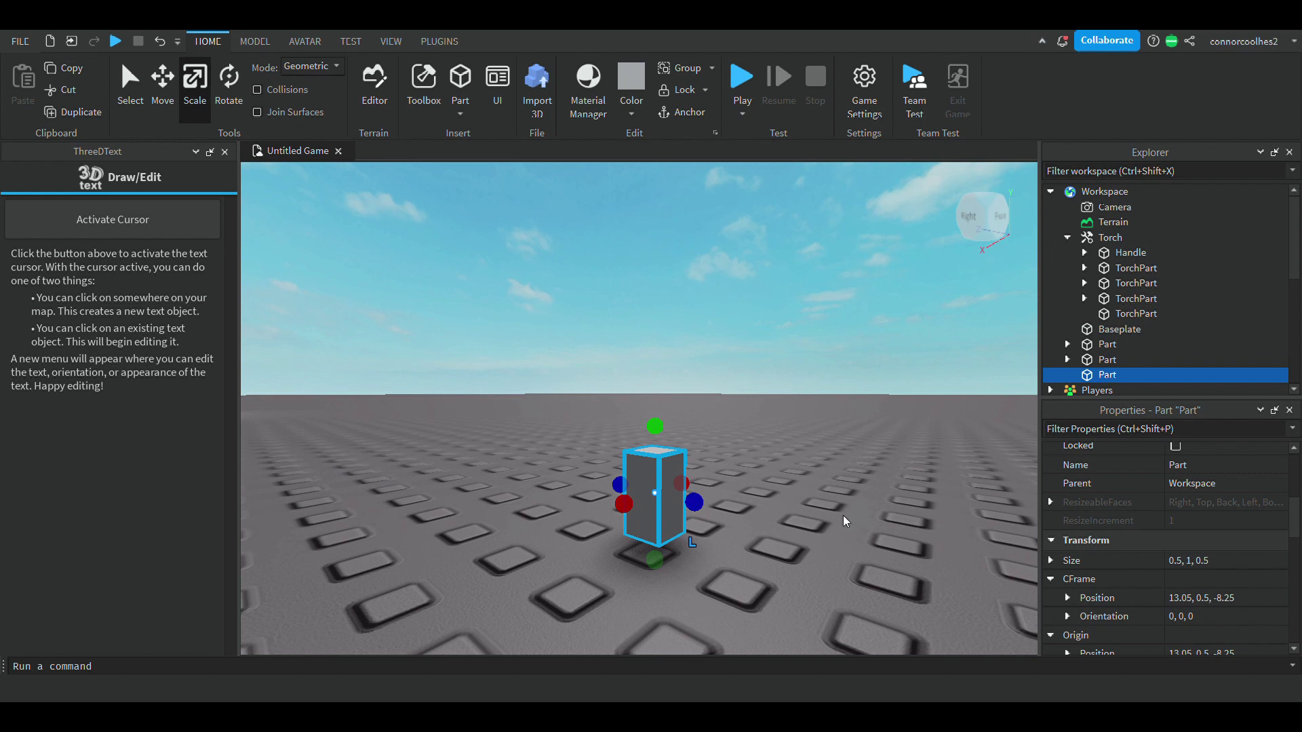
drag(655, 424, 654, 411)
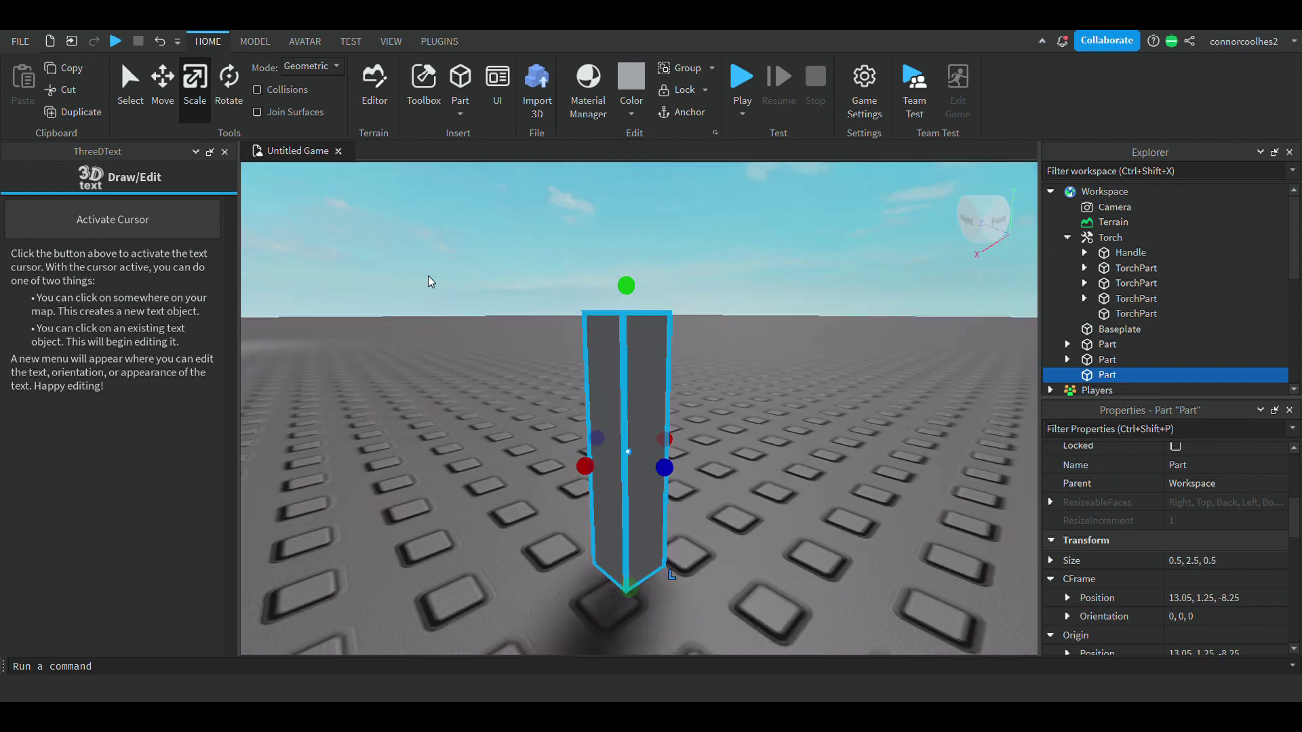
Turn on Collisions, then duplicate the stick and place the copy directly on top of the original
right_drag(450, 302, 450, 303)
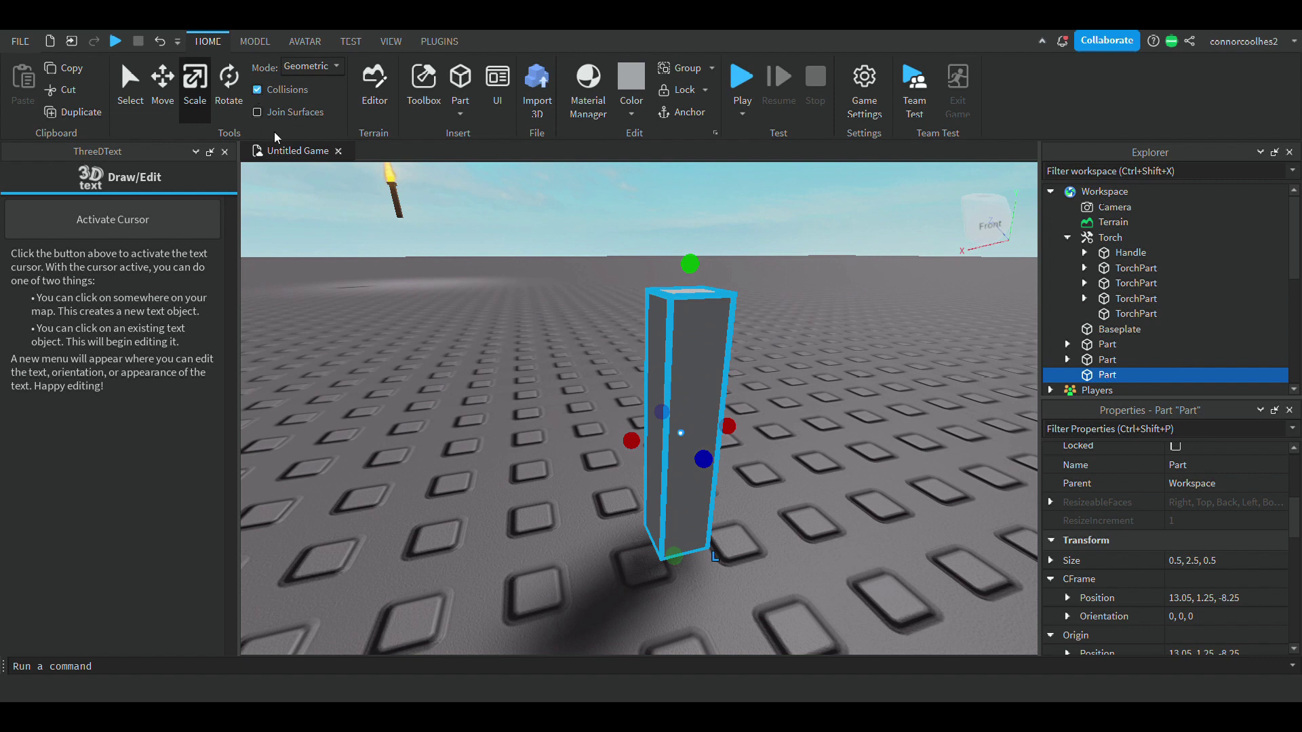
right_drag(441, 275, 394, 295)
click(80, 116)
key(f)
click(163, 95)
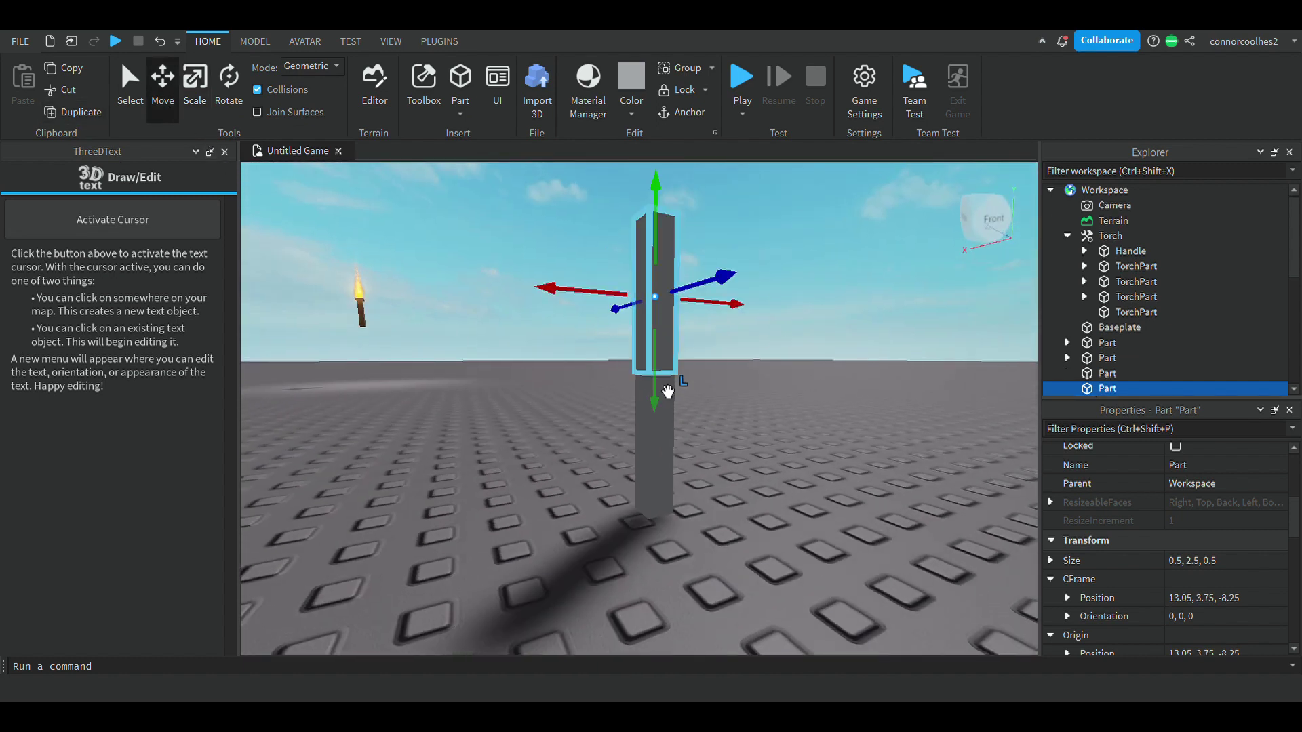
drag(659, 438, 659, 439)
Turn on Join Surfaces, reseat the upper part on the stick to weld them, and expand that part to check for its weld
right_drag(597, 410, 633, 360)
key(w)
key(f)
click(257, 112)
scroll(649, 384, up, 3)
drag(698, 368, 681, 347)
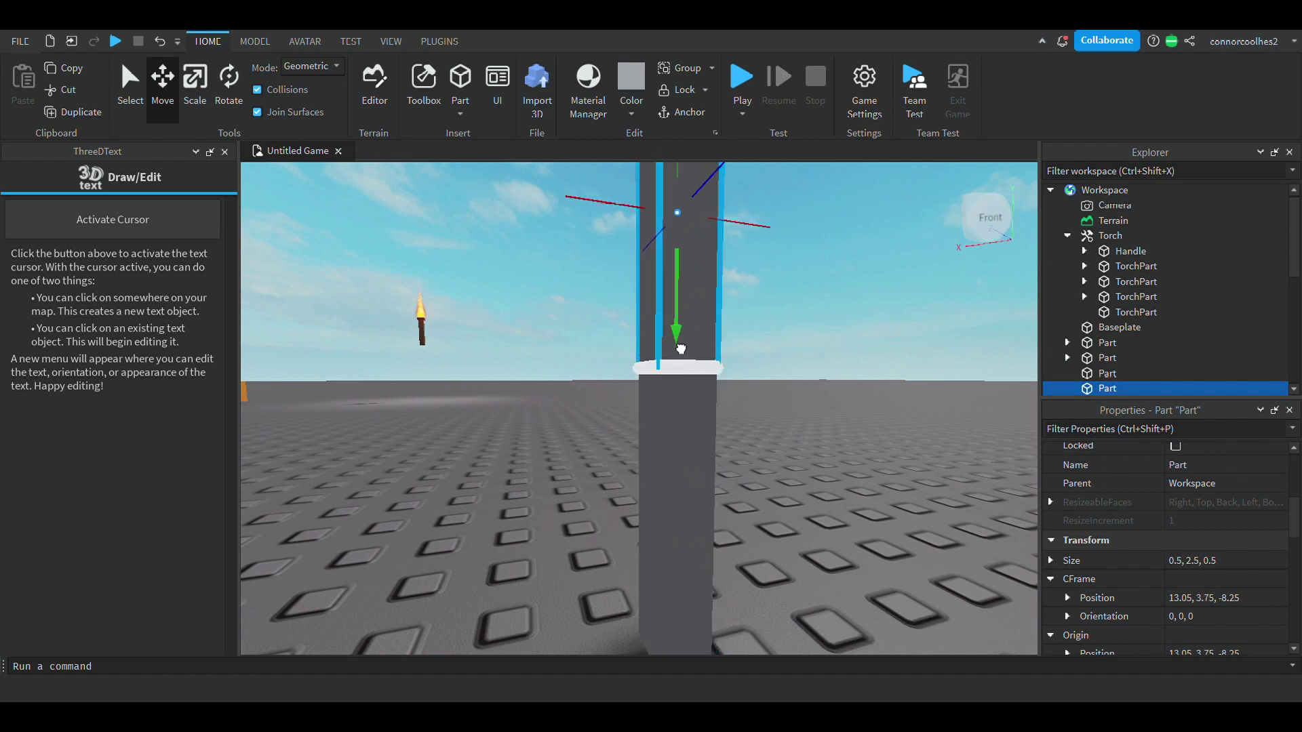
drag(681, 349, 677, 335)
scroll(1092, 357, down, 2)
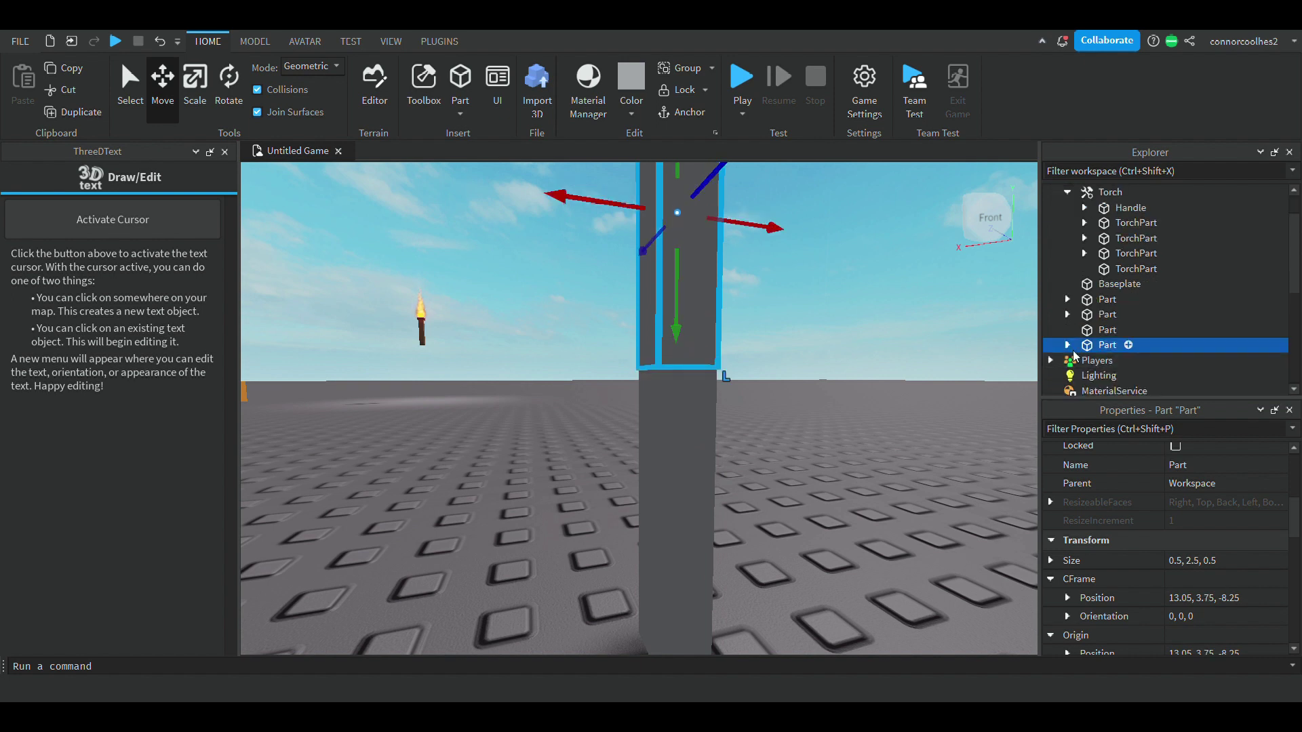
click(1068, 345)
Scale the upper part down to a thin cap 0.1 high on top of the stick
right_drag(882, 380, 880, 380)
click(203, 102)
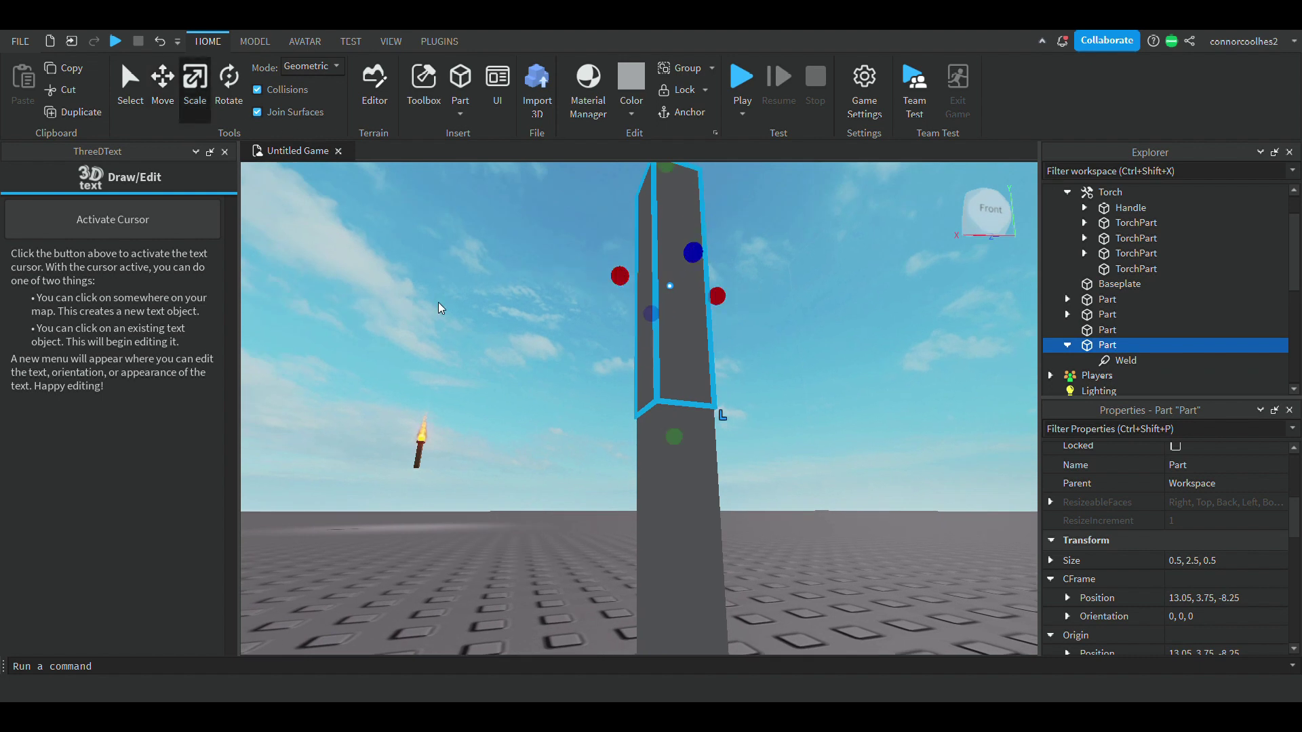
right_drag(439, 303, 438, 303)
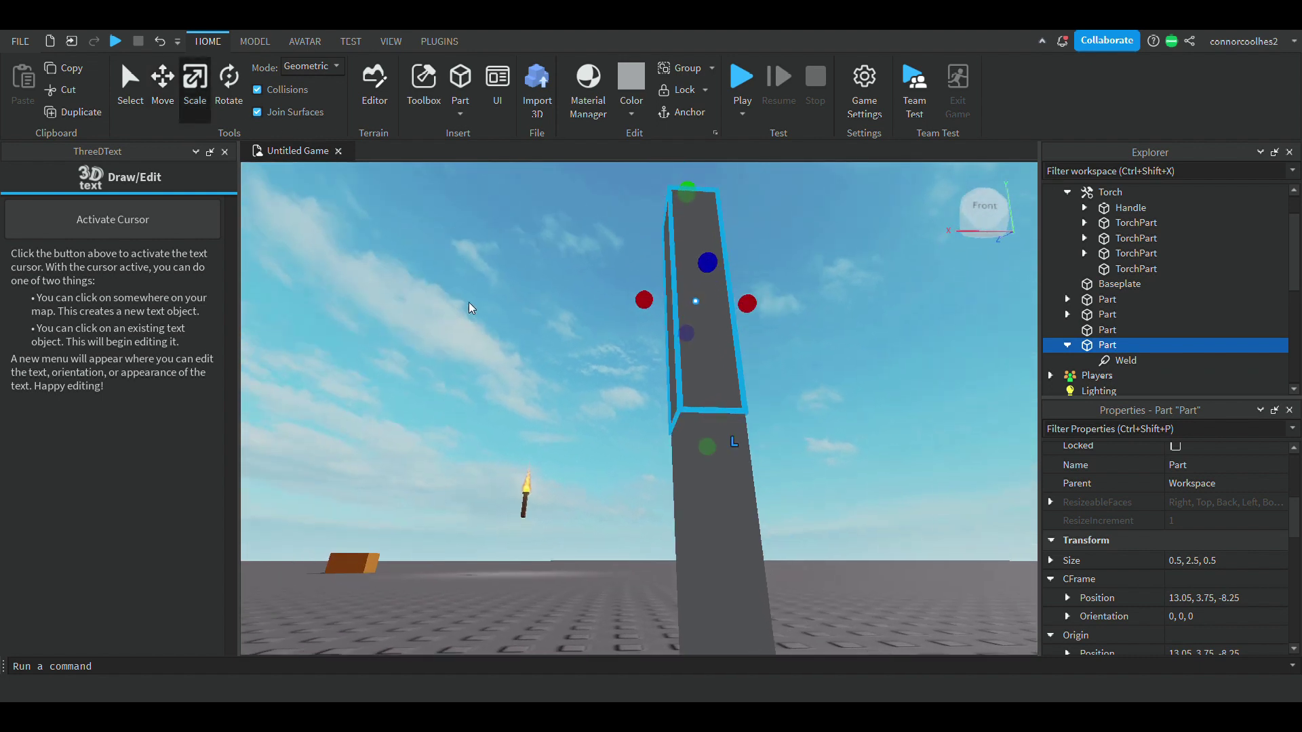
drag(687, 191, 710, 374)
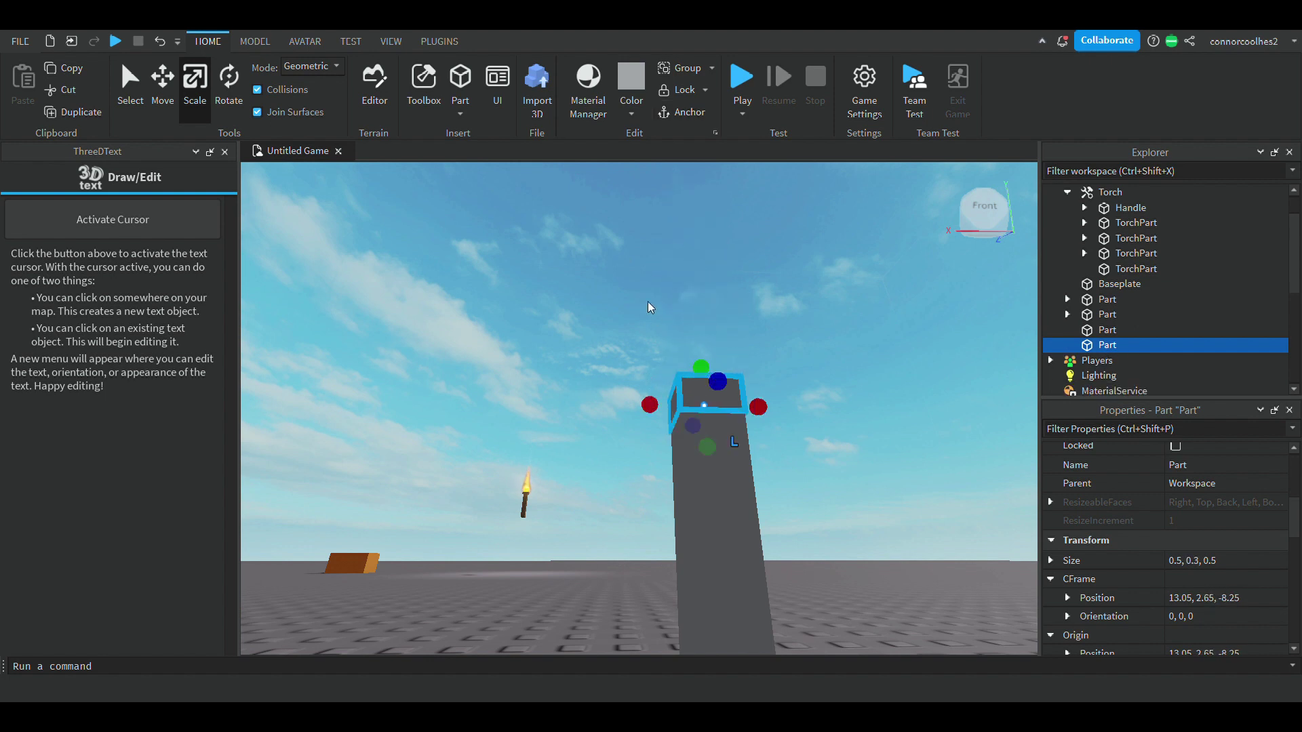
right_drag(648, 301, 643, 299)
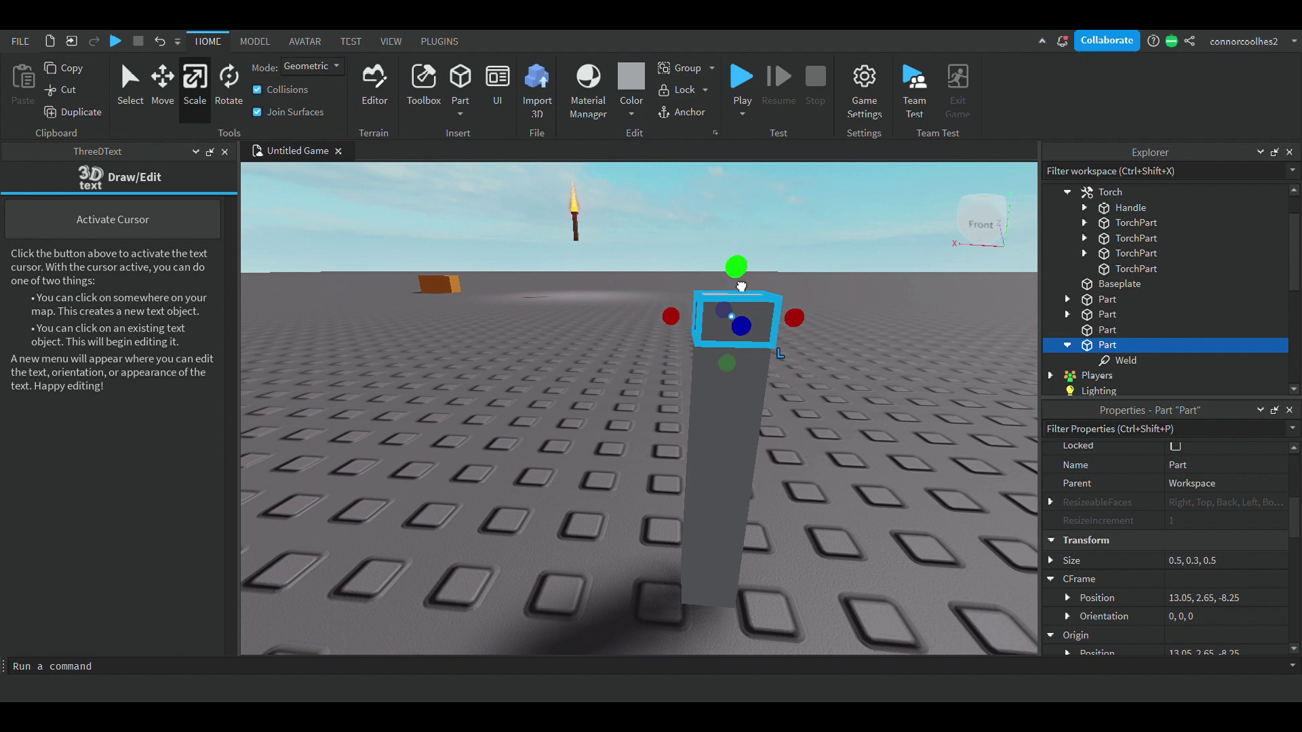
drag(741, 287, 739, 303)
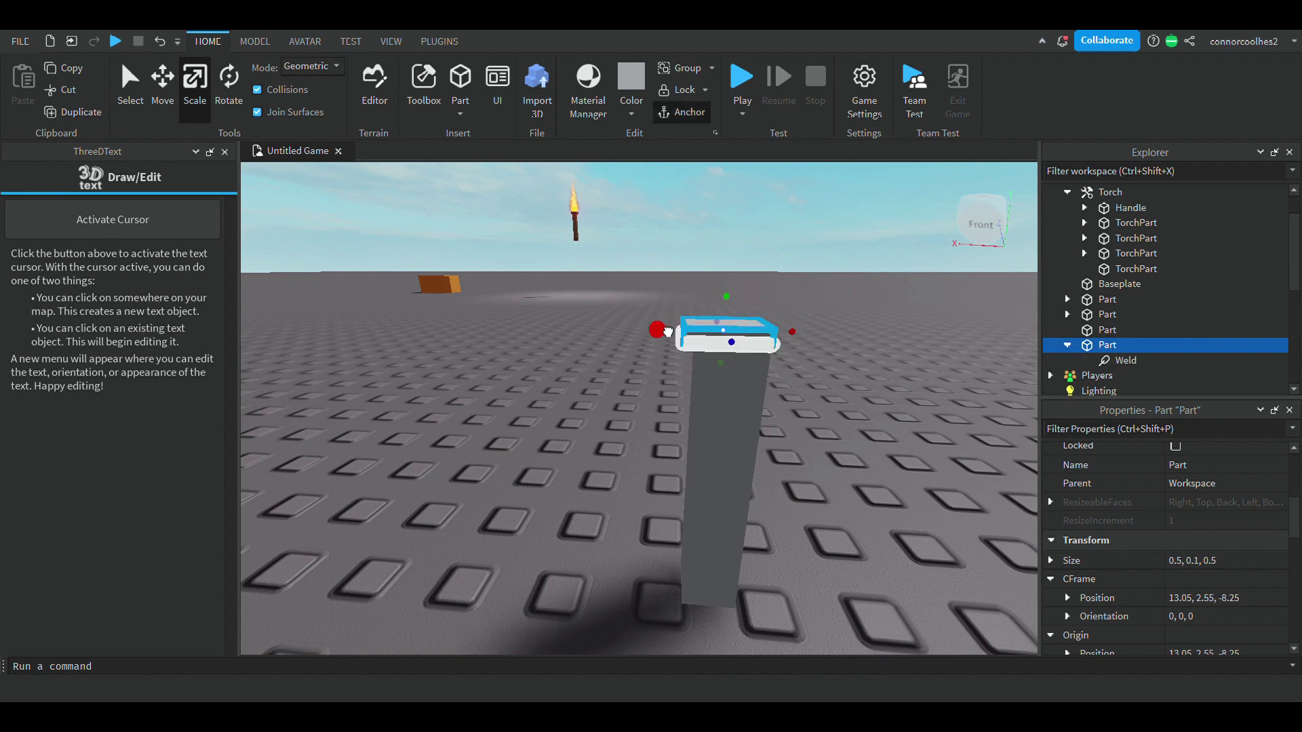
Widen the cap to 0.7 along X and stretch it outward on both Z sides so it overhangs the stick
drag(668, 332, 661, 332)
drag(804, 336, 817, 339)
key(a)
right_drag(761, 353, 624, 329)
key(a)
key(s)
key(w)
drag(600, 351, 612, 351)
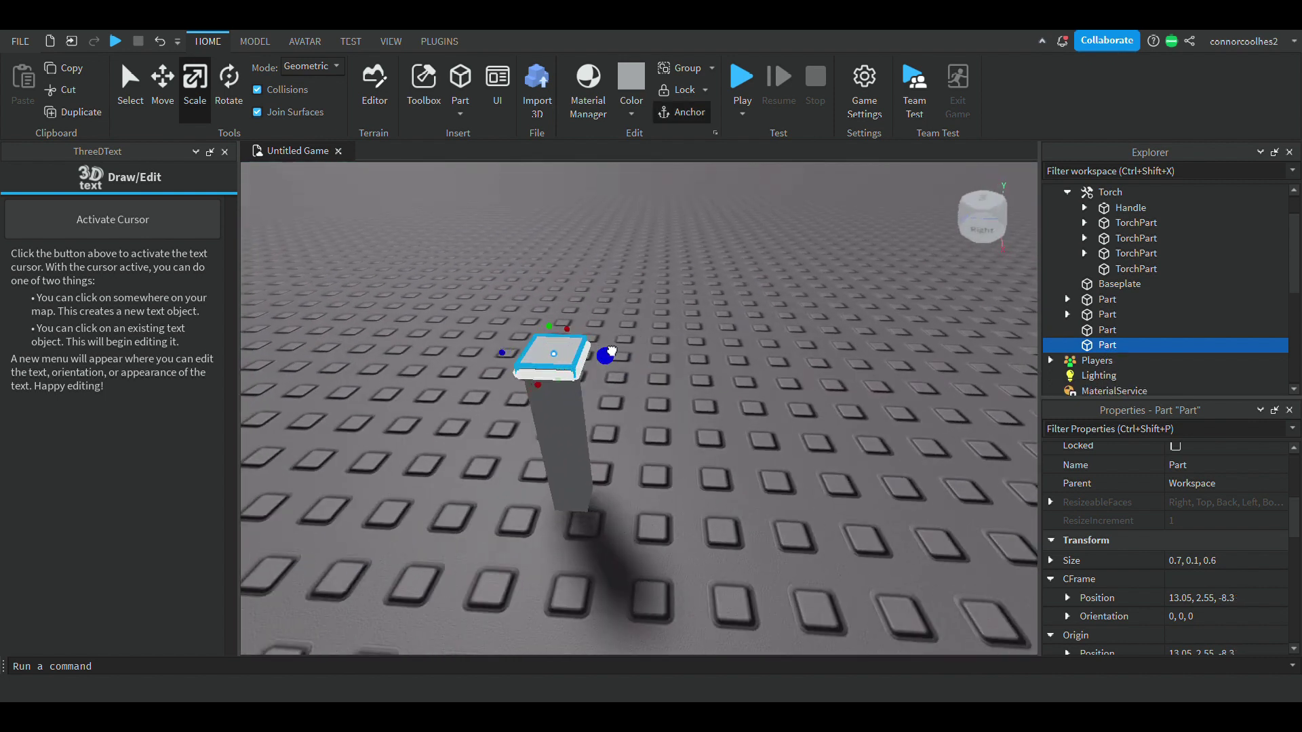
drag(499, 353, 491, 352)
Select the two stacked orange blocks together and raise them high above the baseplate
click(491, 298)
key(d)
right_drag(491, 298, 490, 297)
key(w)
key(s)
drag(488, 275, 807, 508)
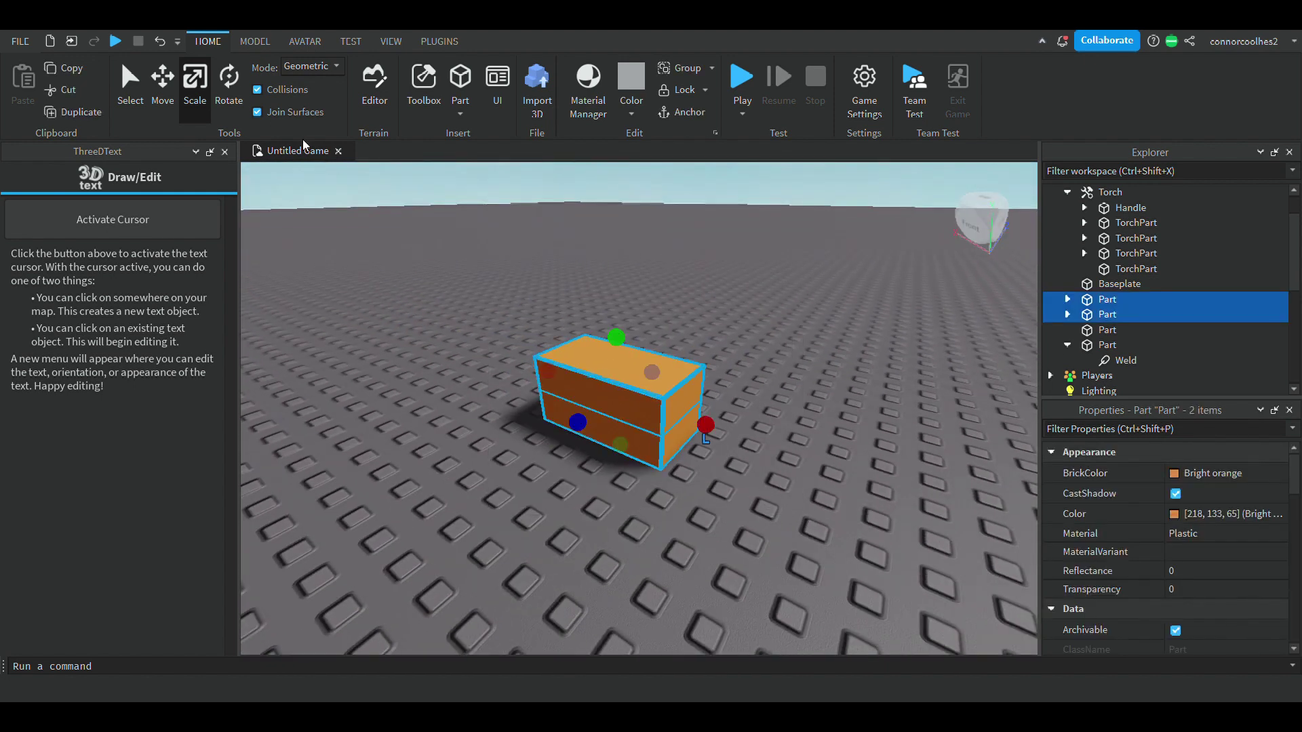
click(172, 107)
right_drag(484, 270, 484, 271)
drag(642, 377, 637, 325)
right_drag(632, 322, 632, 321)
drag(631, 322, 567, 217)
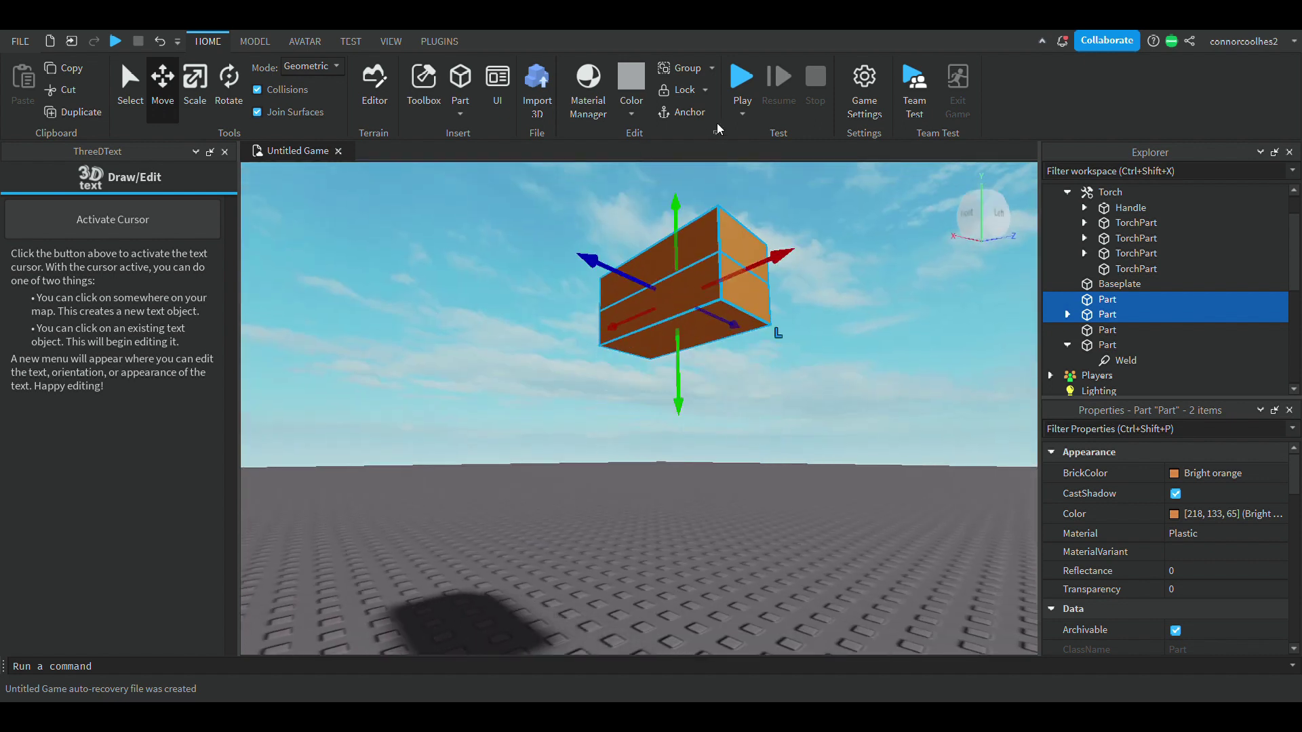
Run the simulation to check whether the raised orange blocks fall as one welded piece, and stop it
click(742, 84)
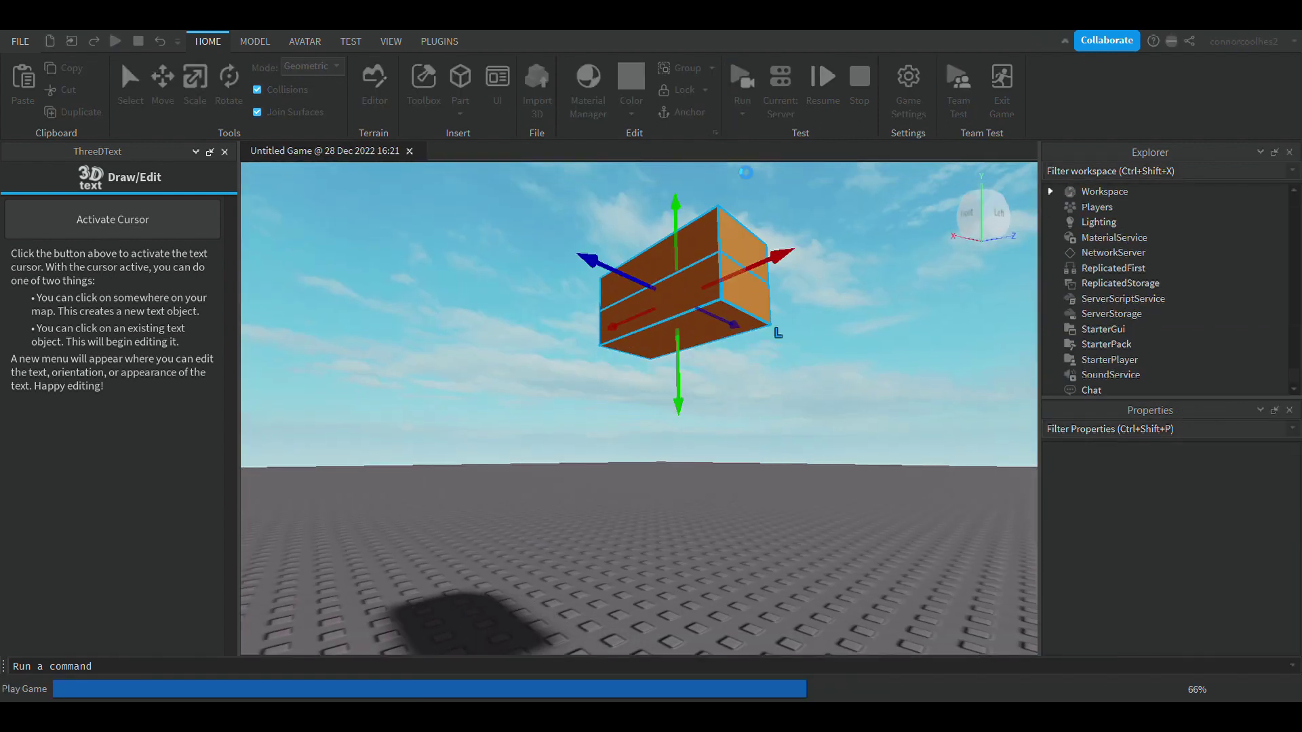
mouse_move(732, 231)
right_down()
mouse_move(753, 232)
mouse_move(731, 231)
mouse_move(739, 240)
right_up()
key(d)
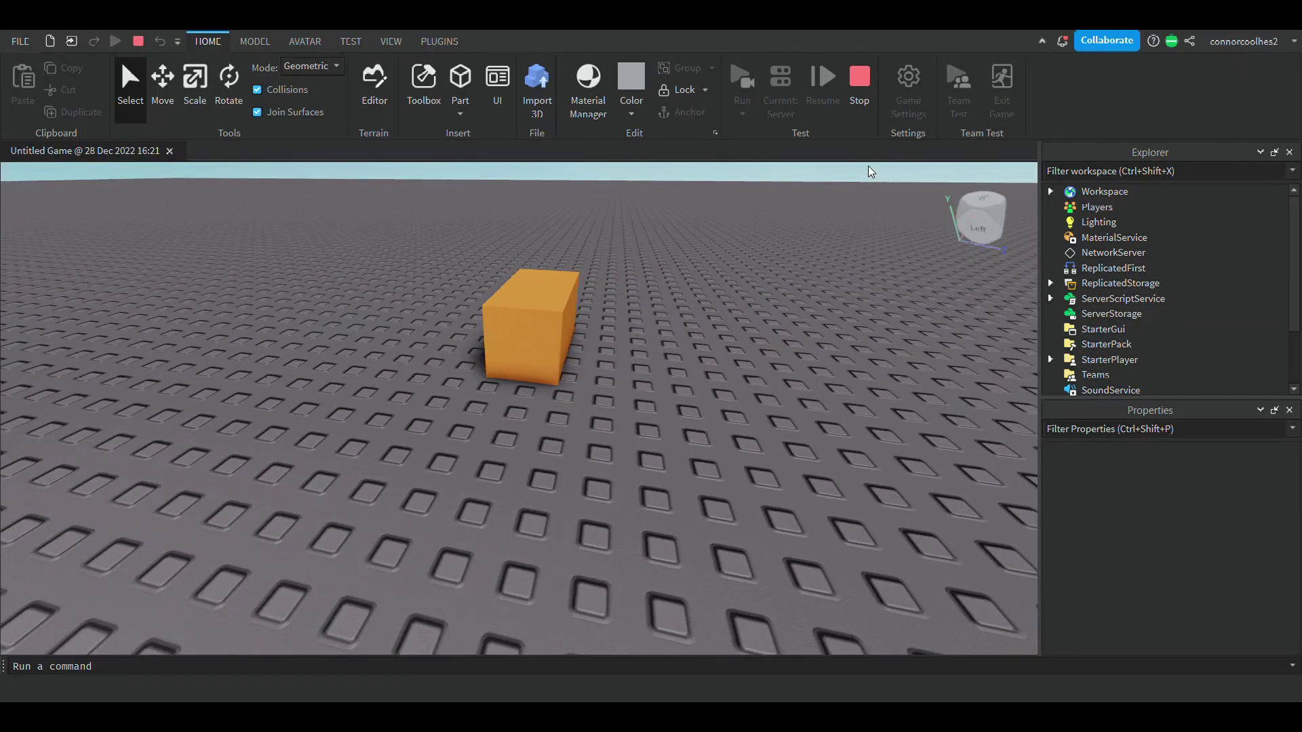
click(849, 111)
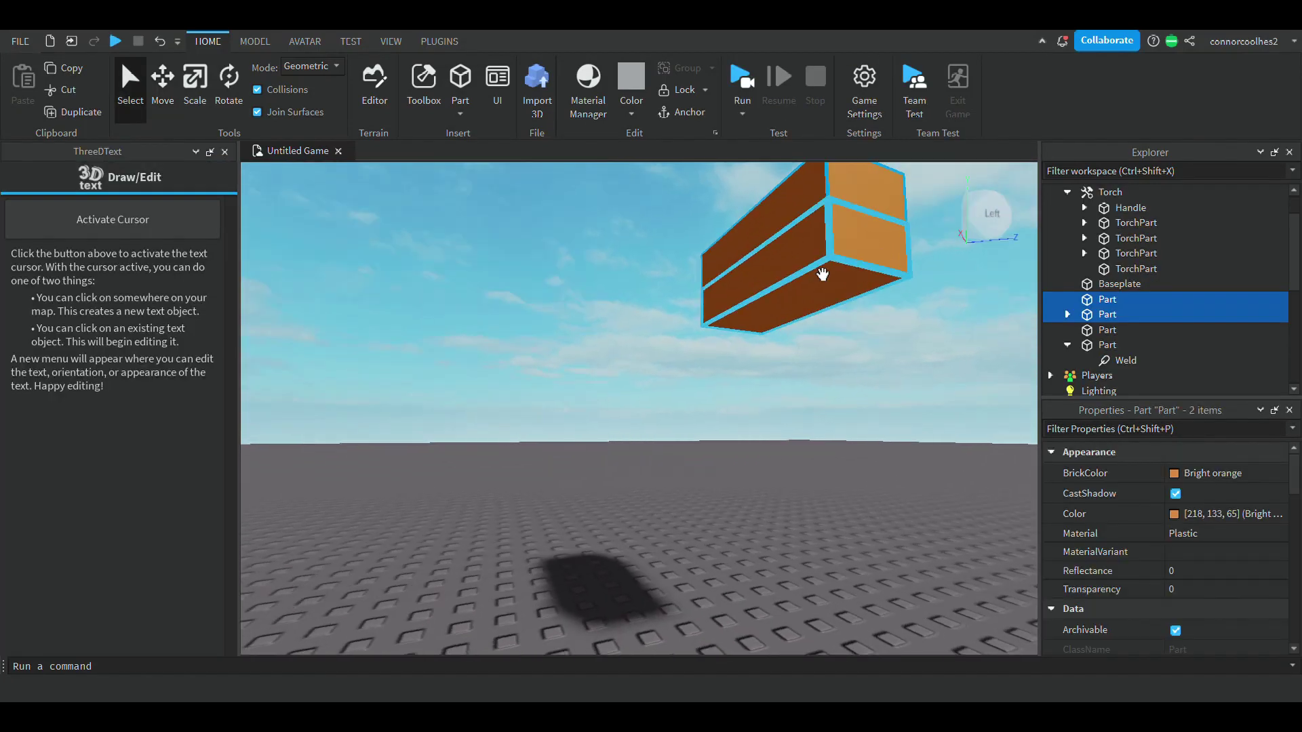
Duplicate the grey stick so that the copy stands on top of the cap
click(800, 247)
right_drag(800, 247, 800, 247)
key(w)
key(w)
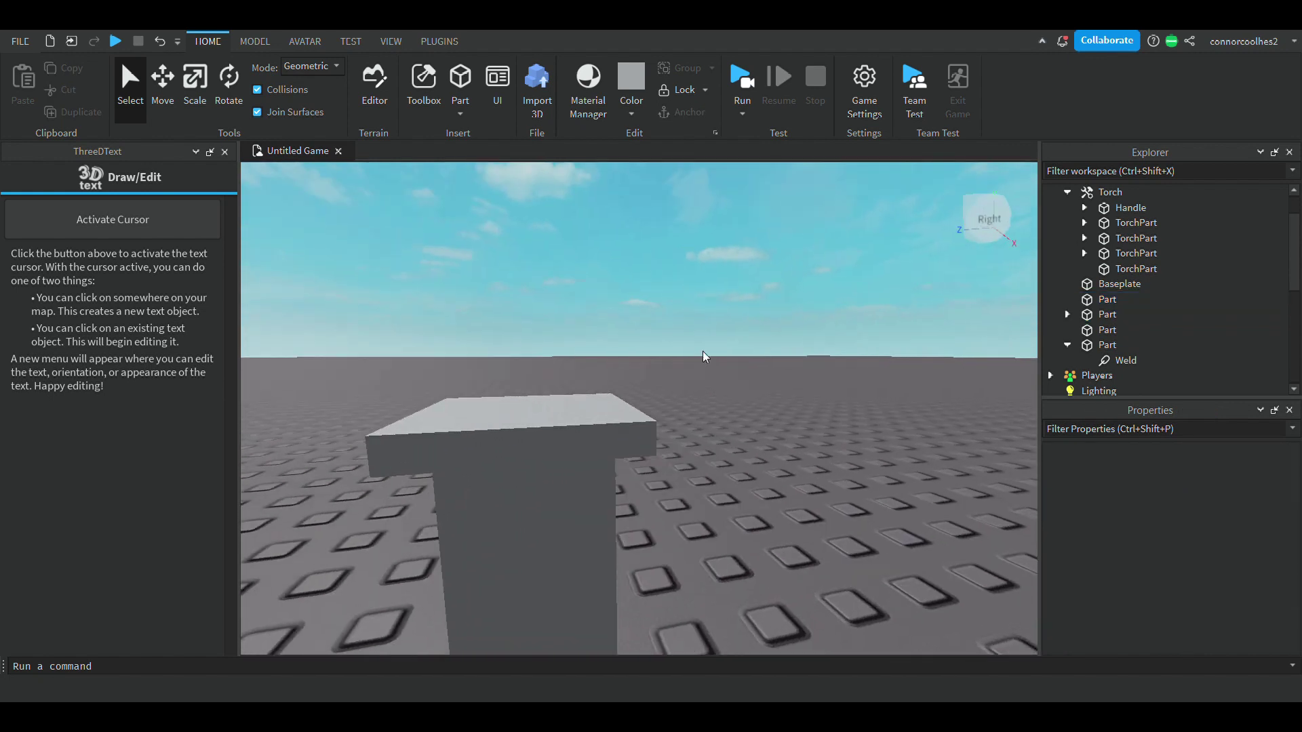
click(597, 516)
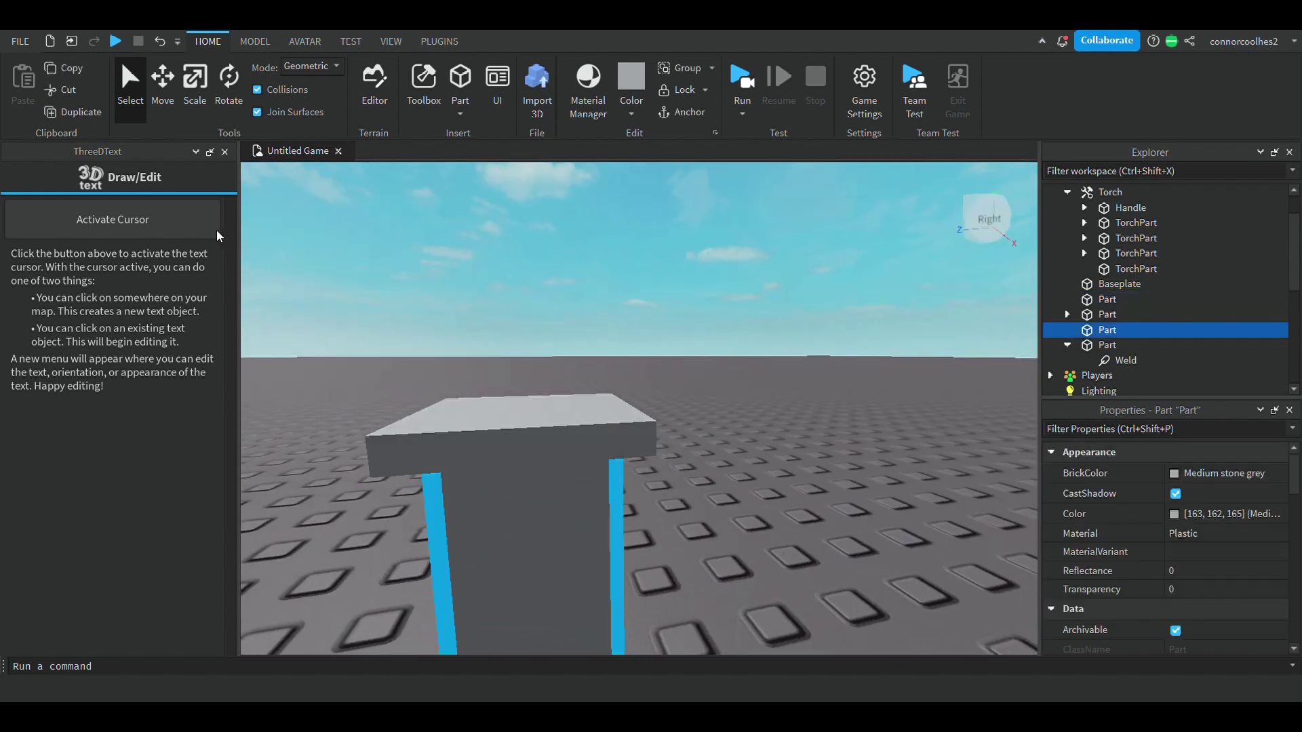
click(101, 115)
key(f)
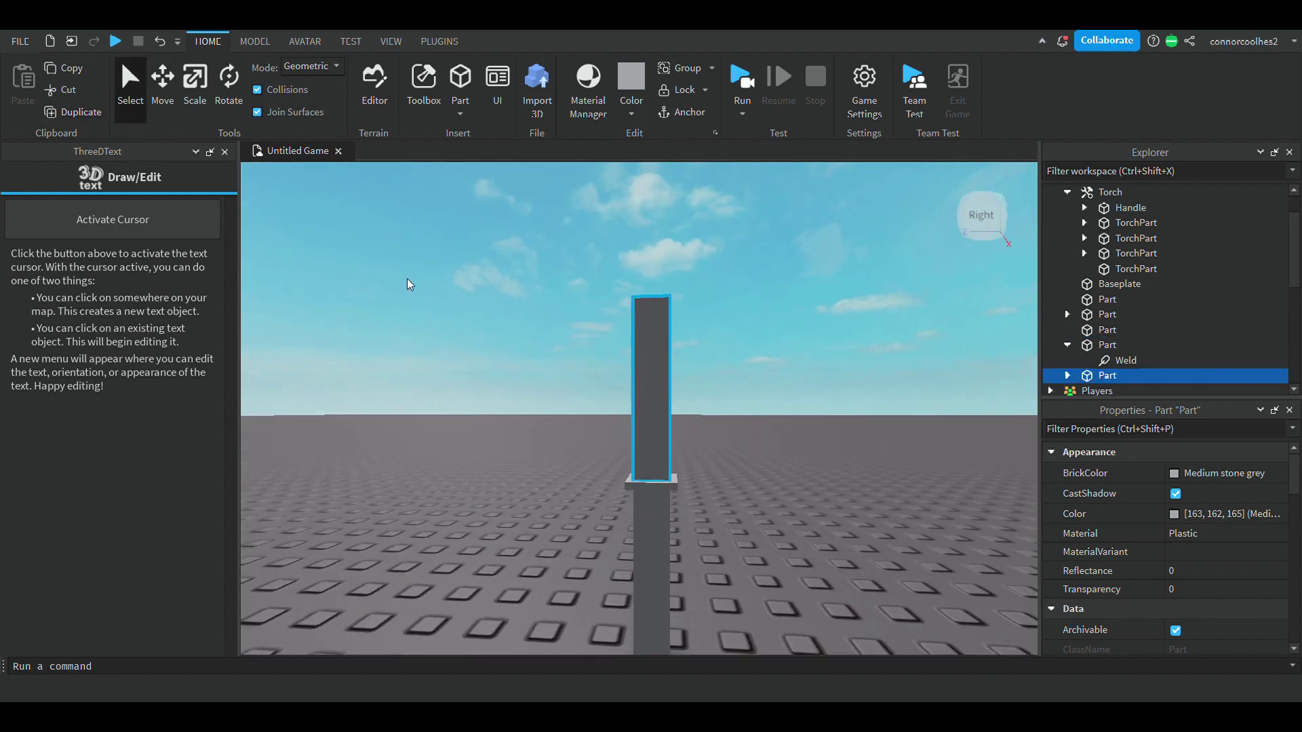
Scale the copied stick down to a short block of size 0.5, 0.4, 0.5 resting on the cap
key(ctrl+3)
scroll(450, 298, down, 3)
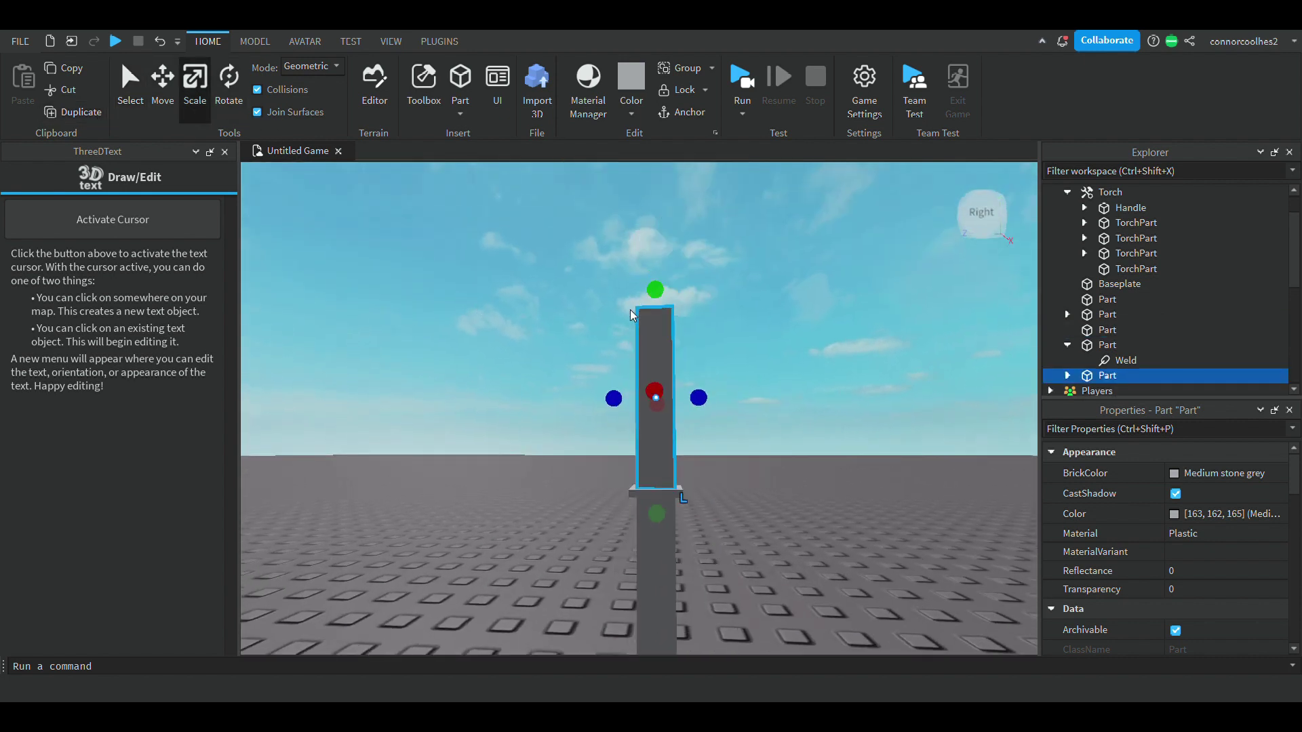
drag(657, 291, 657, 341)
right_drag(658, 341, 657, 341)
drag(657, 341, 657, 342)
right_drag(657, 341, 656, 343)
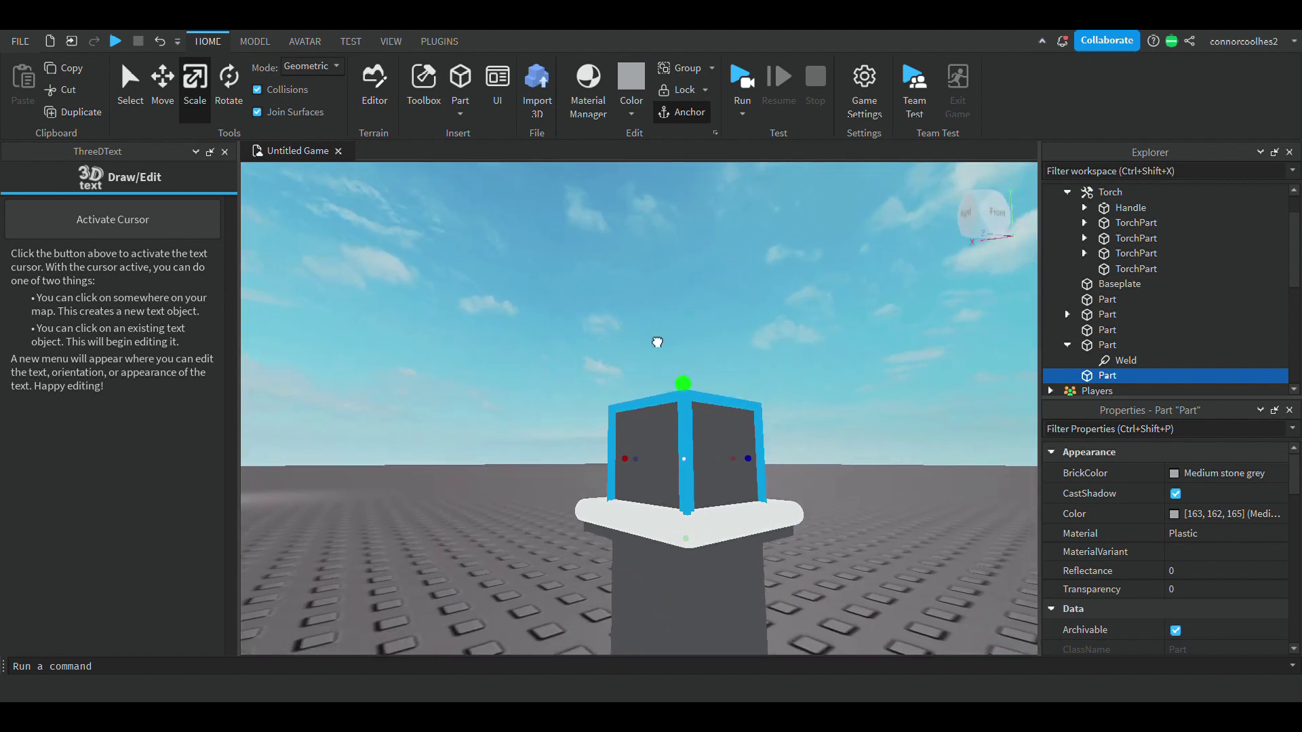
drag(657, 342, 664, 355)
scroll(1184, 534, down, 5)
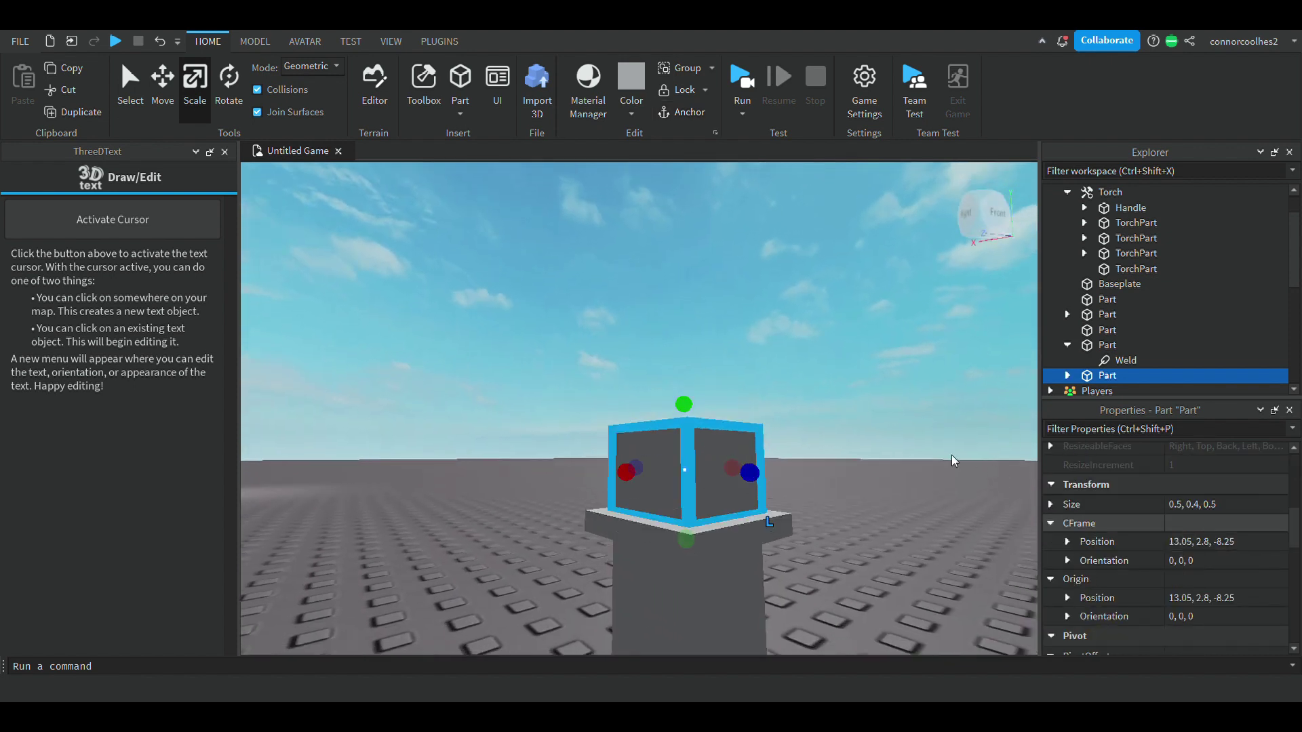
Stretch the top block upward to 0.5 high, making it a 0.5 cube
right_drag(815, 412, 816, 410)
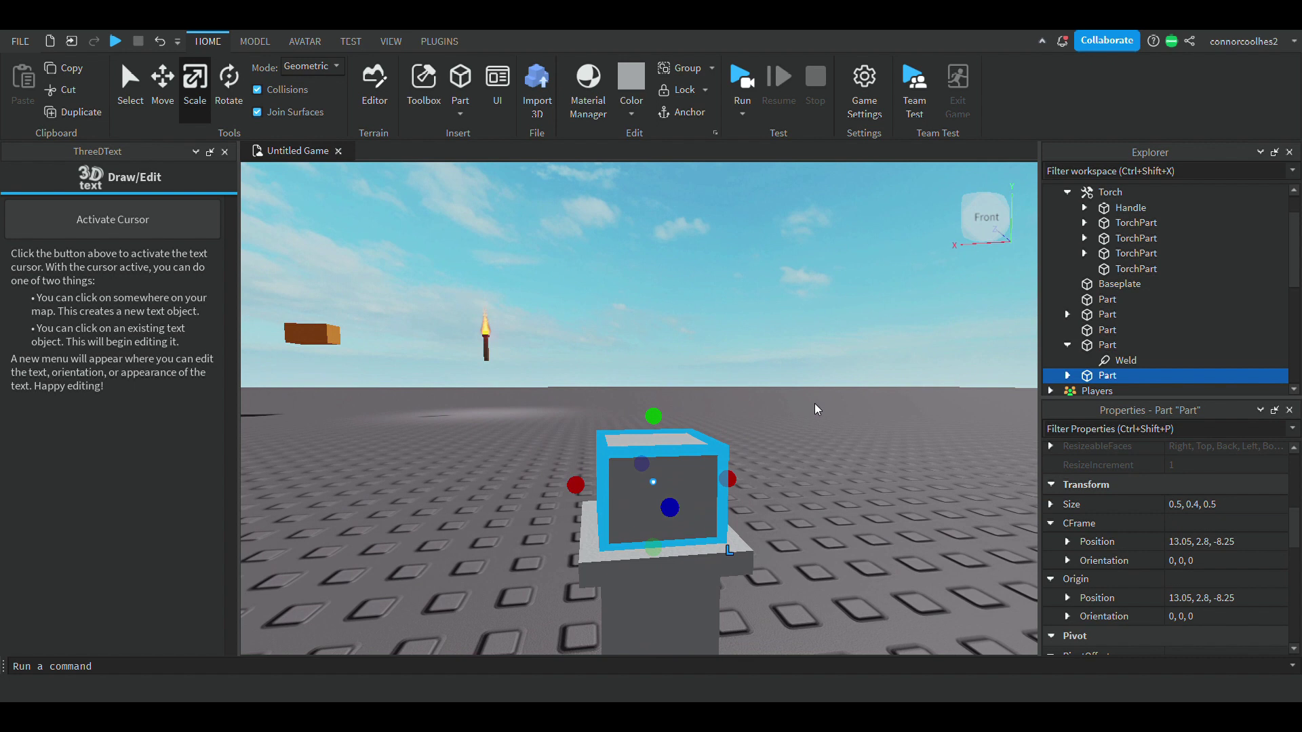
right_drag(899, 385, 830, 389)
scroll(834, 386, down, 3)
scroll(833, 387, up, 2)
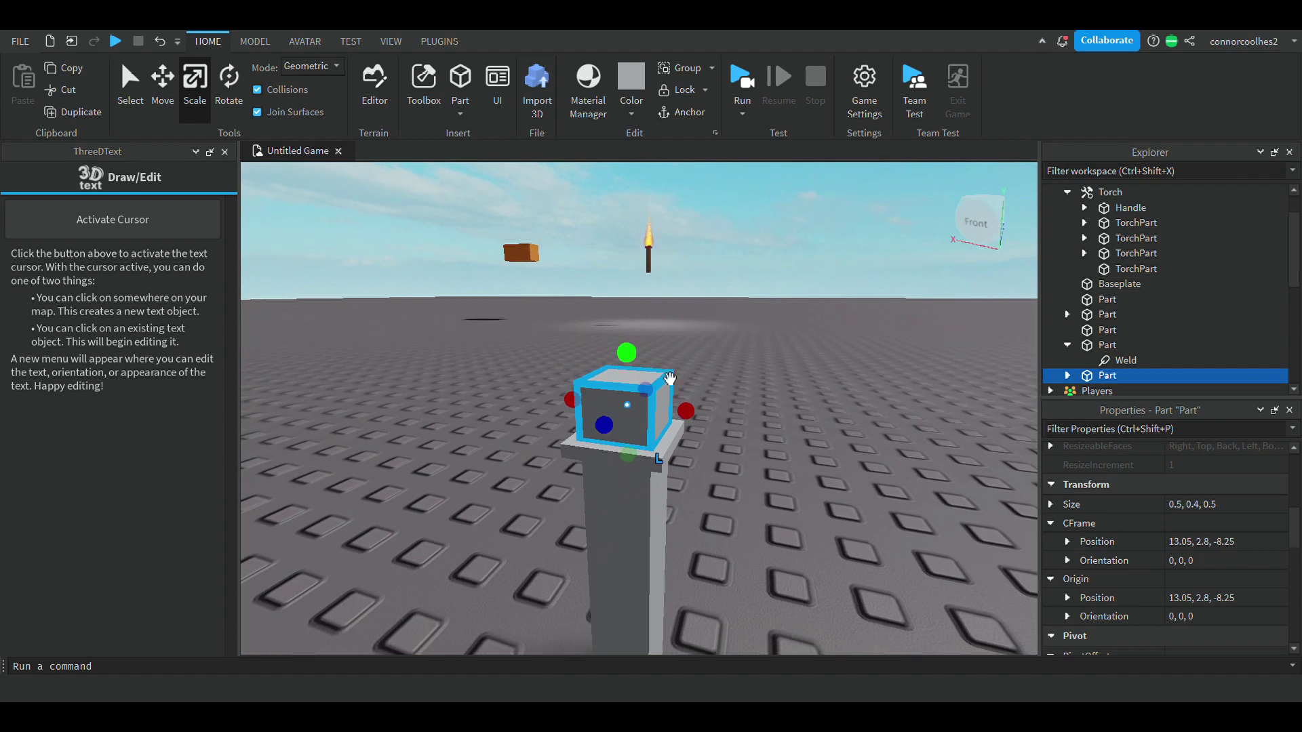
drag(643, 356, 640, 350)
key(ctrl+y)
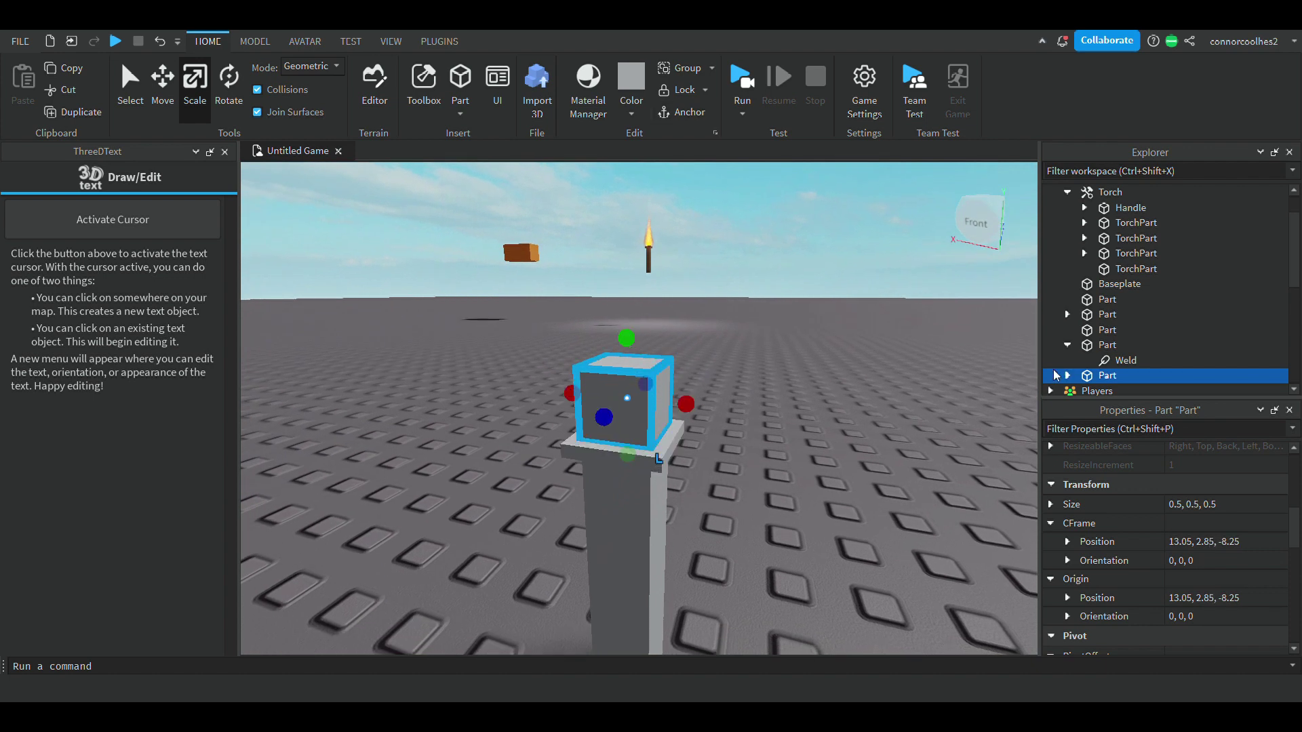
scroll(822, 358, down, 2)
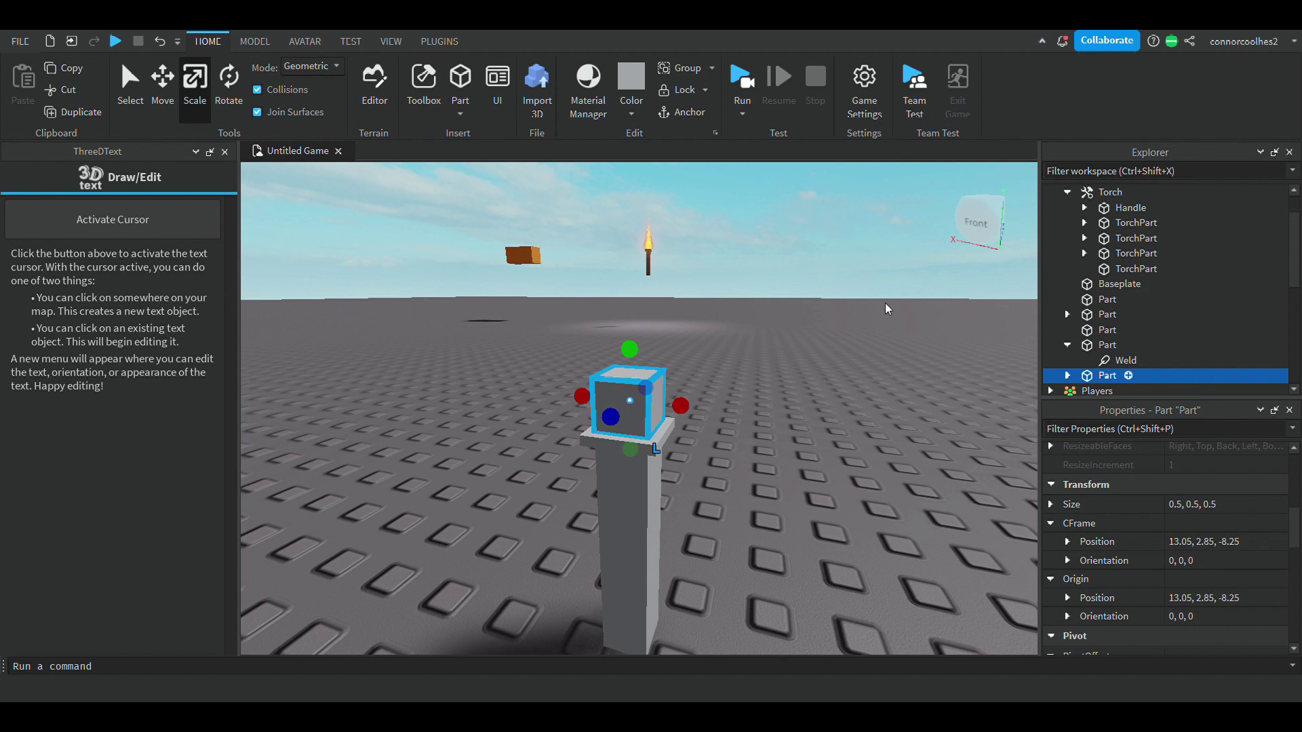
Color the stick brown, and give the top cube a Bright yellow color and the Neon material
click(656, 497)
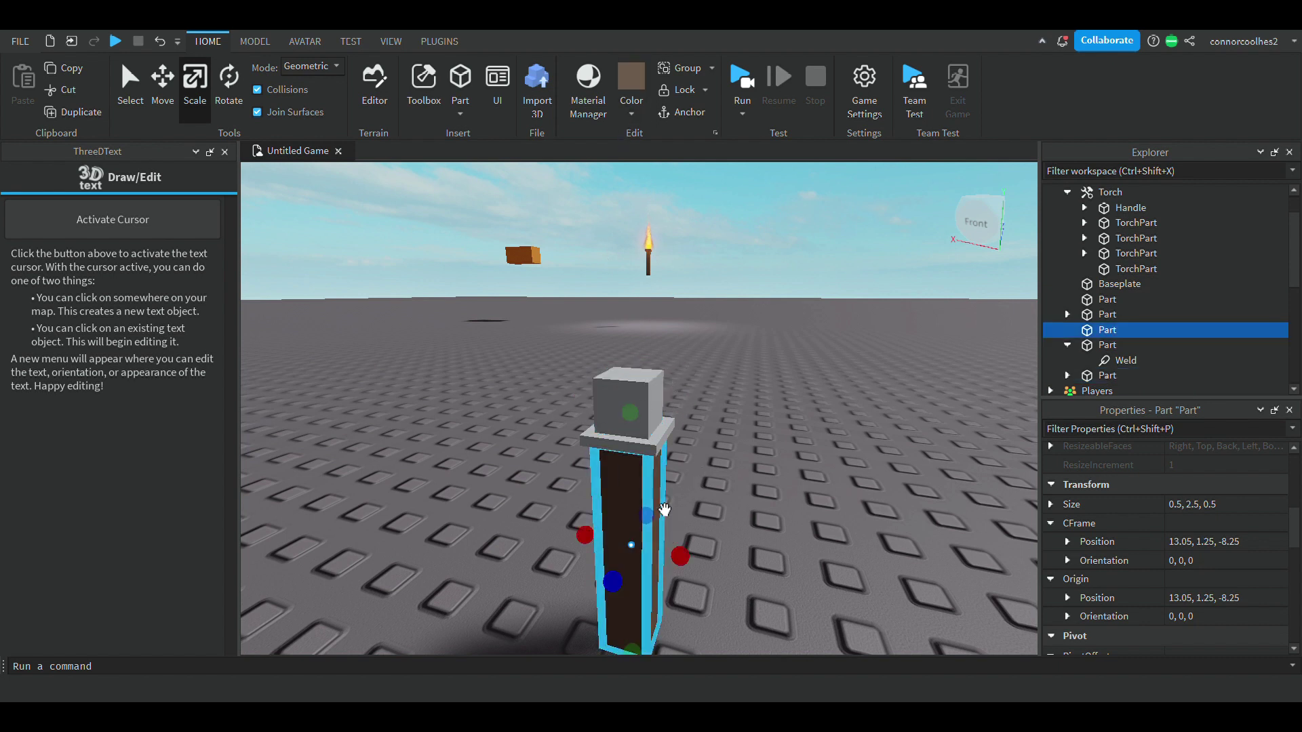
click(627, 400)
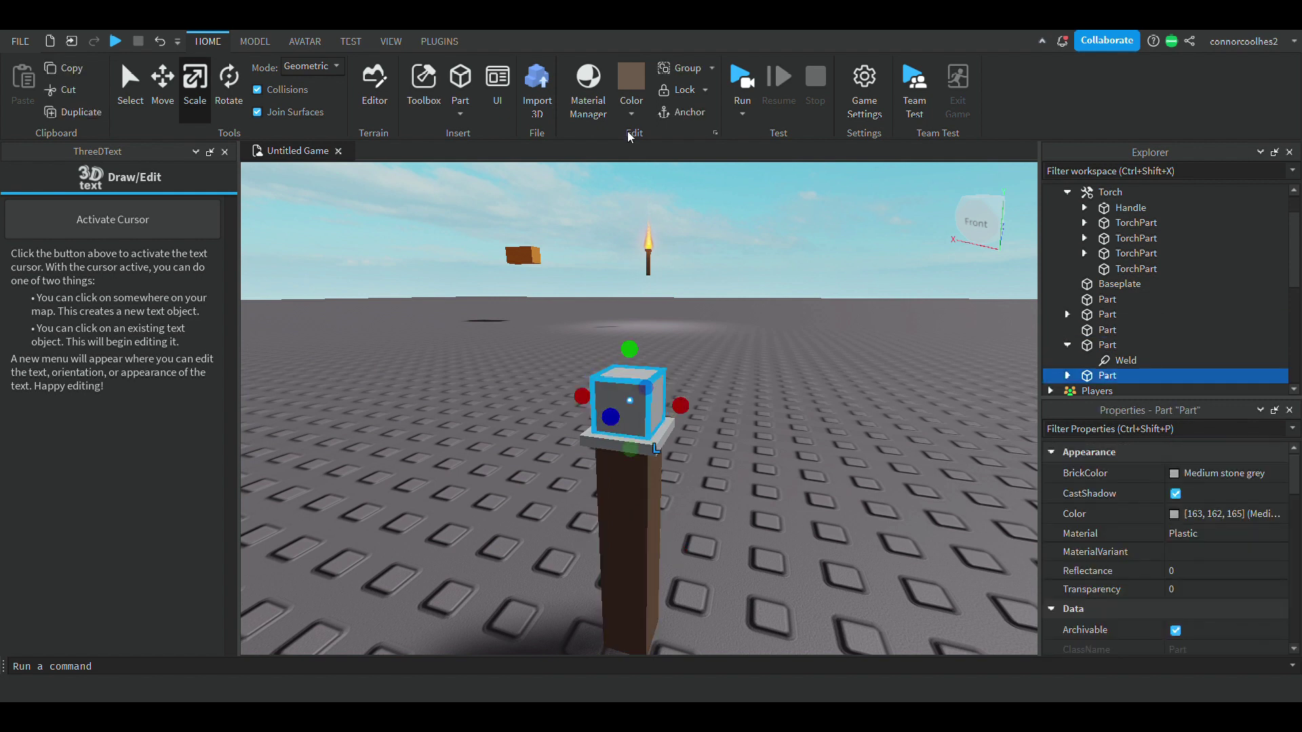
click(664, 288)
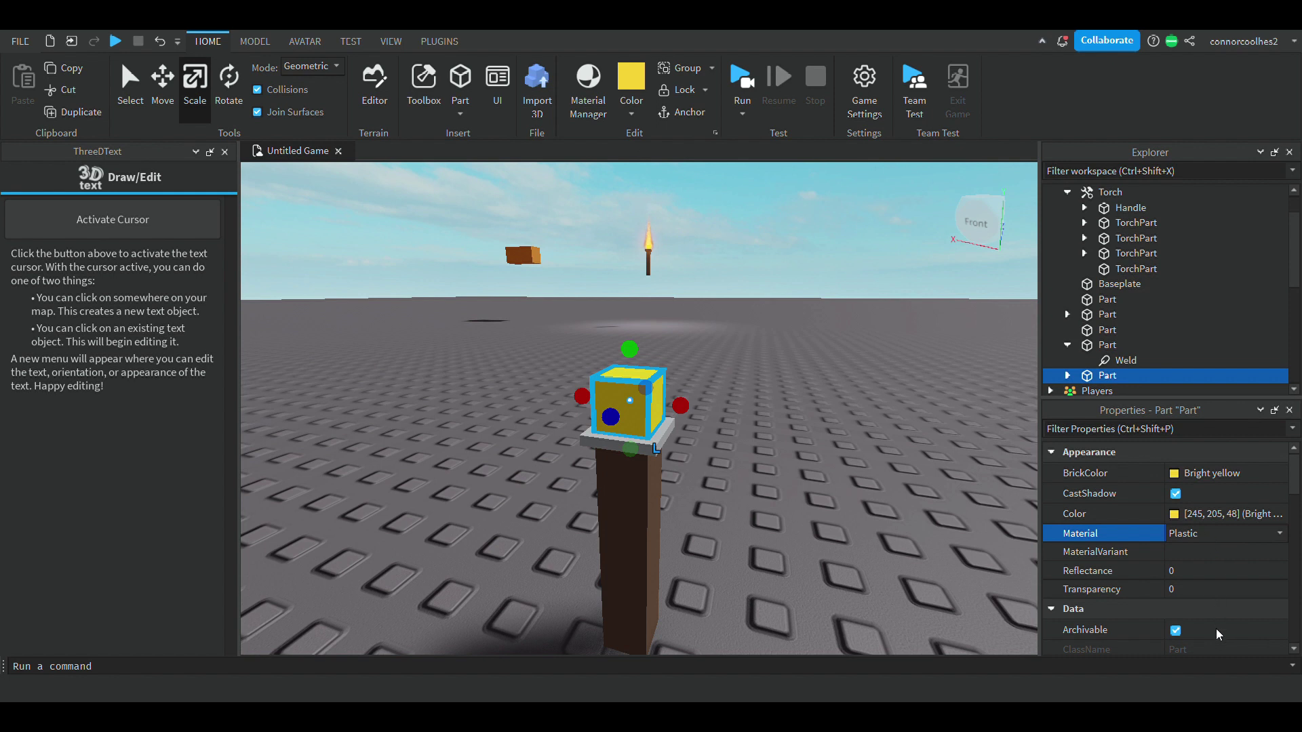
click(721, 440)
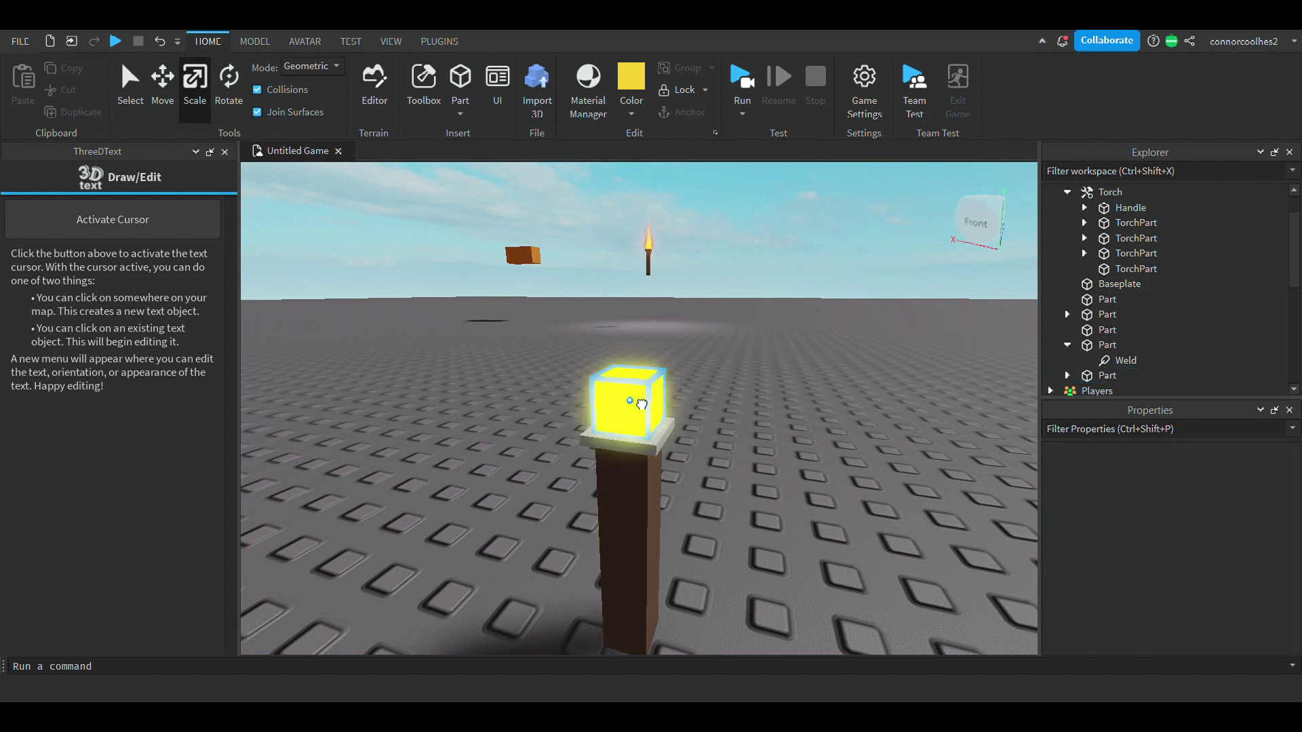
Recolor the glowing top cube to Neon orange
click(641, 405)
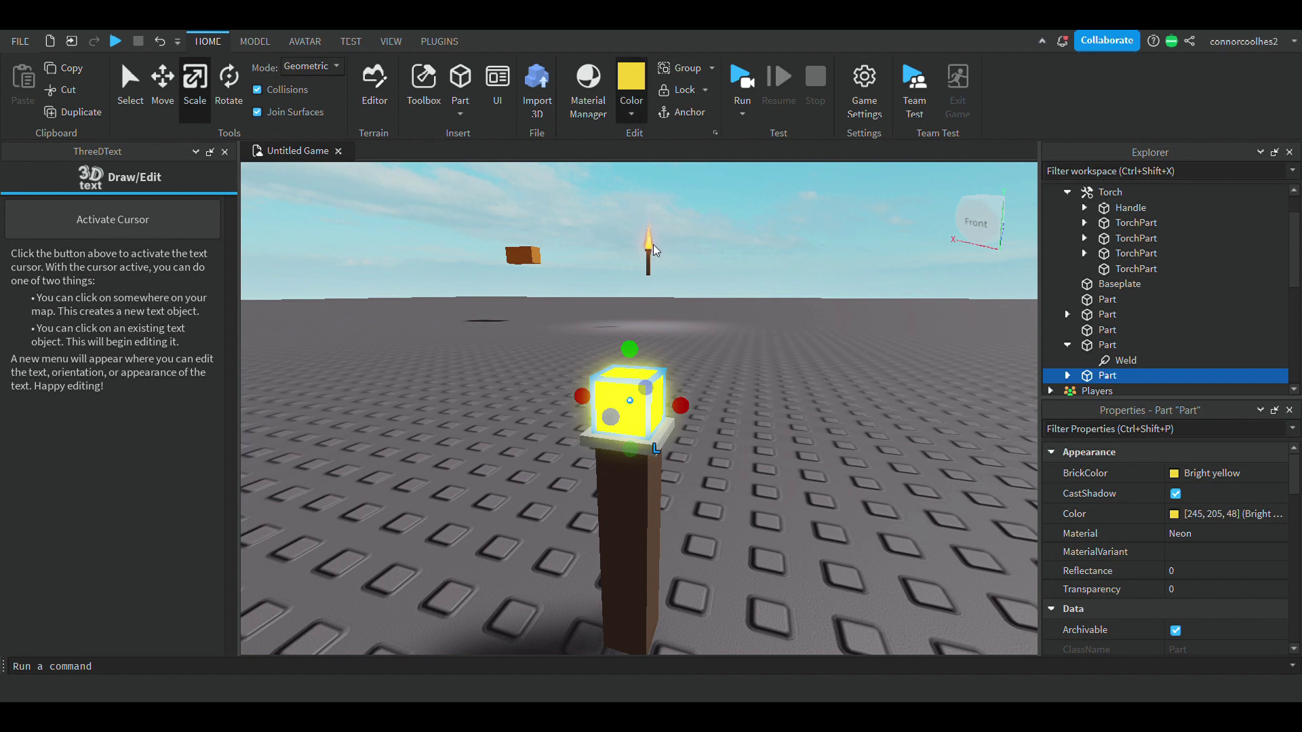
click(657, 305)
click(695, 388)
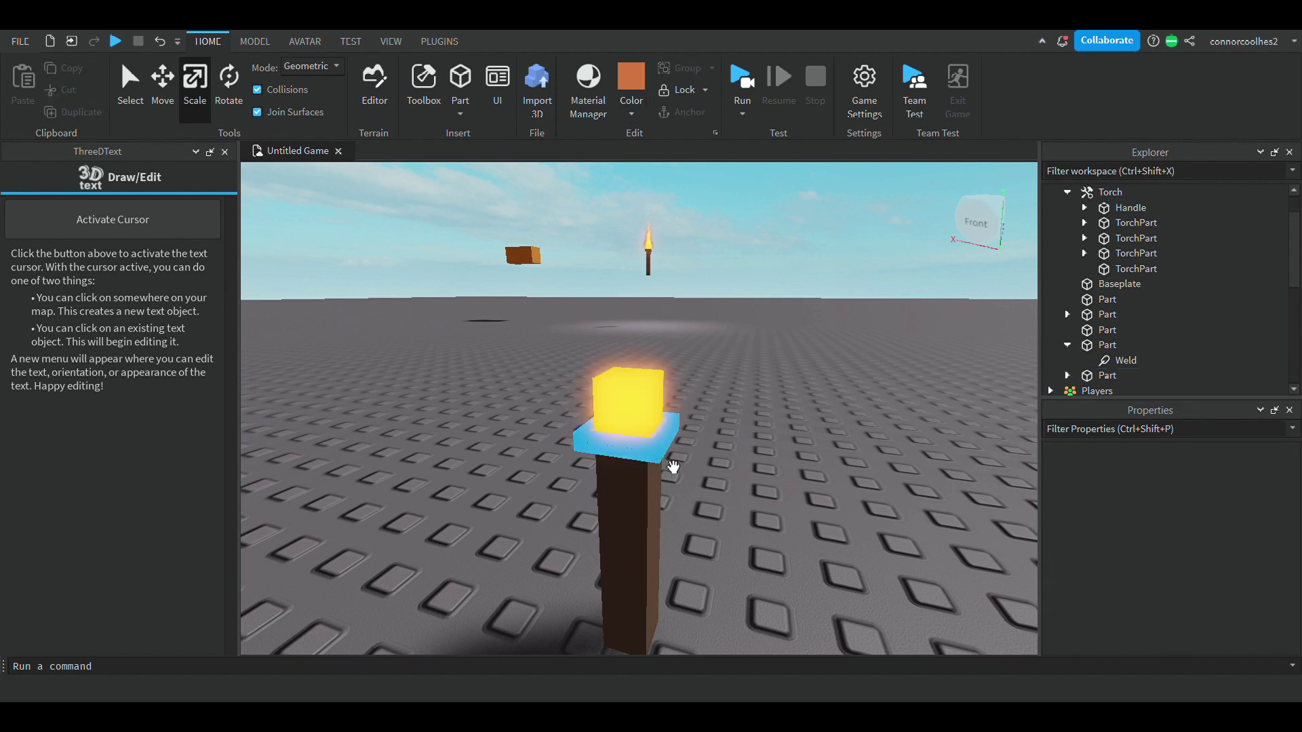
Color the cap between the stick and the cube Dark stone grey and set its material to Metal
click(663, 451)
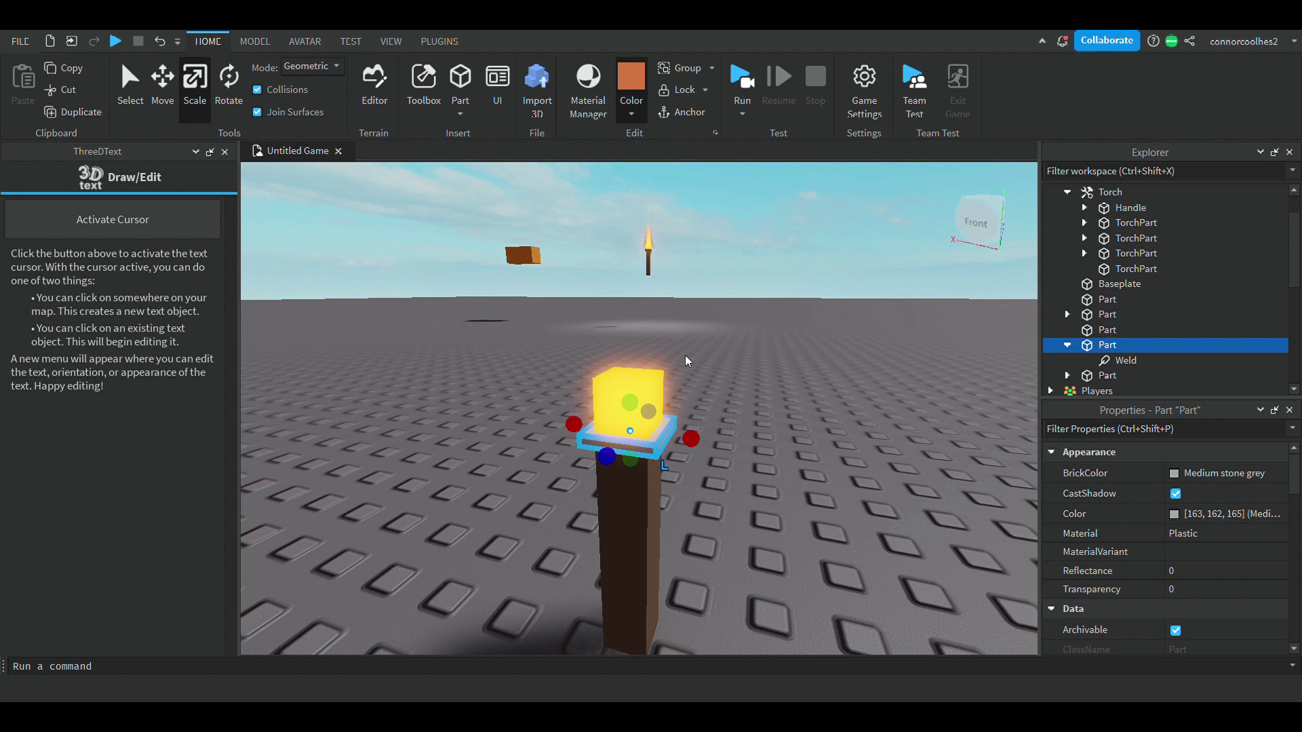
click(681, 439)
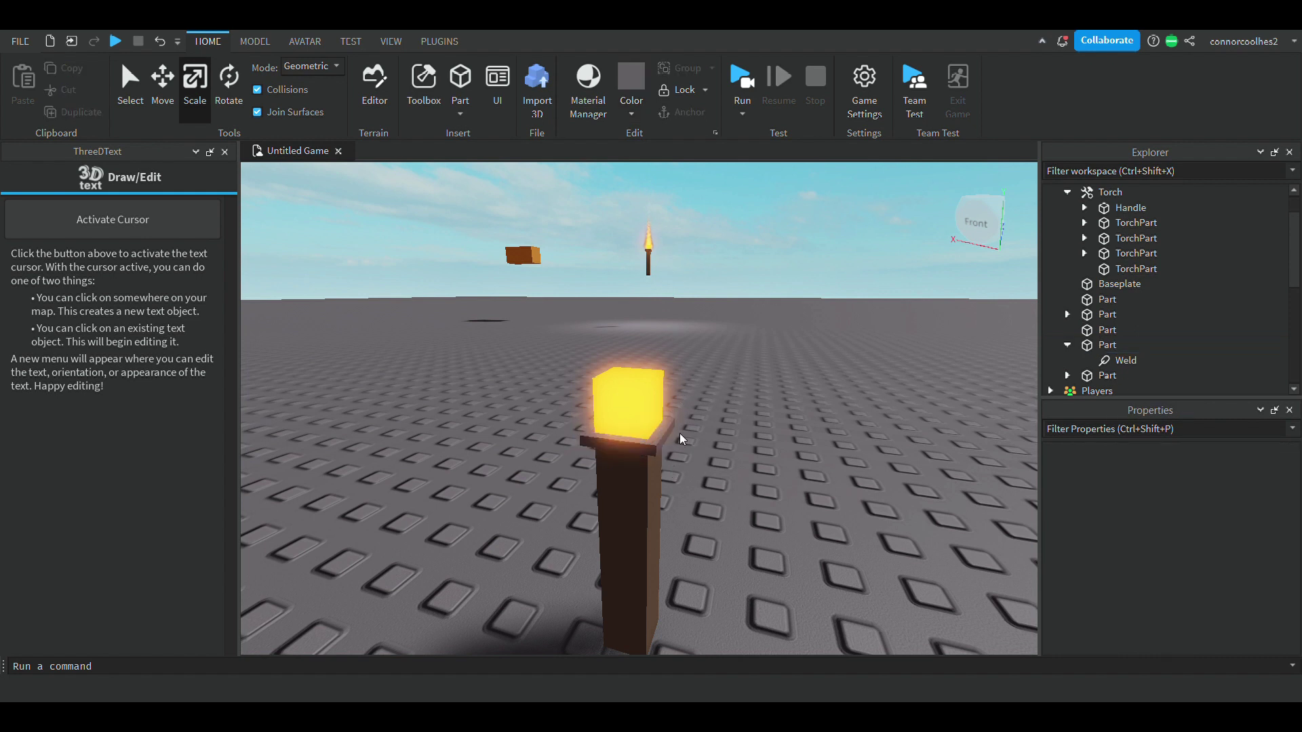
click(675, 475)
click(1199, 539)
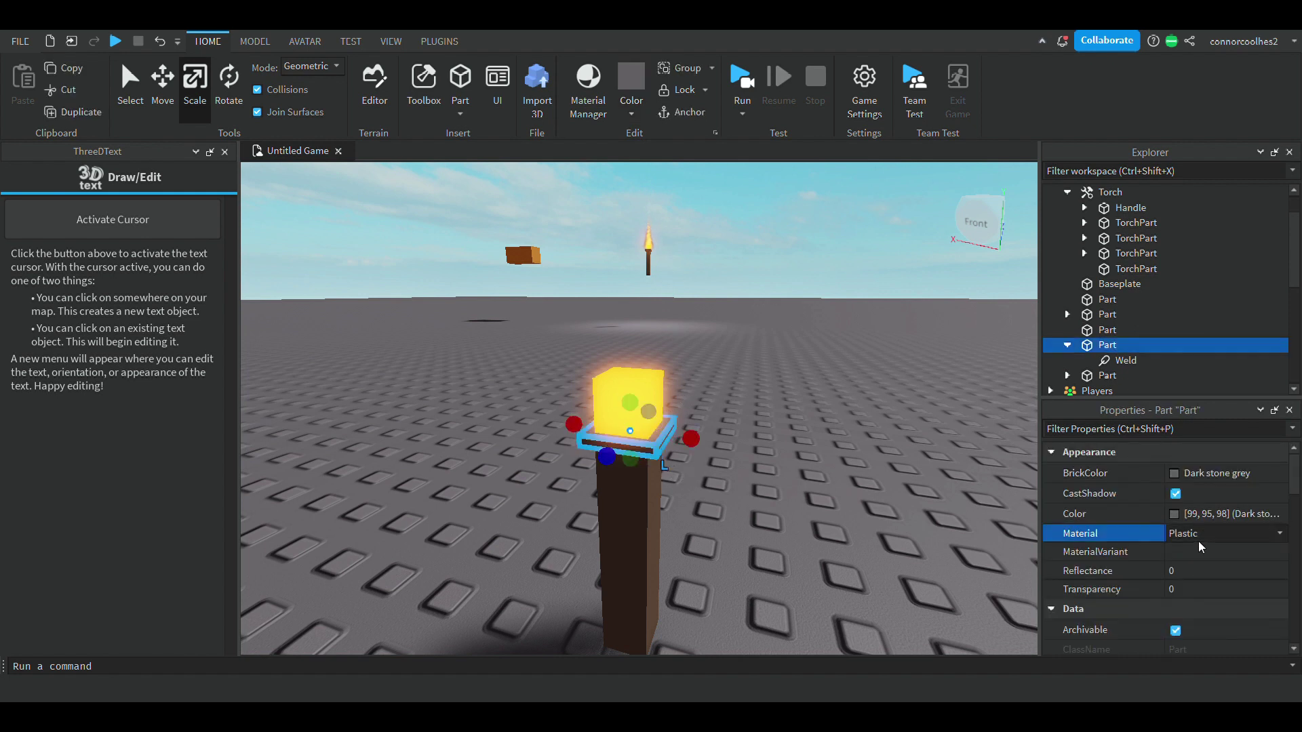
click(1205, 605)
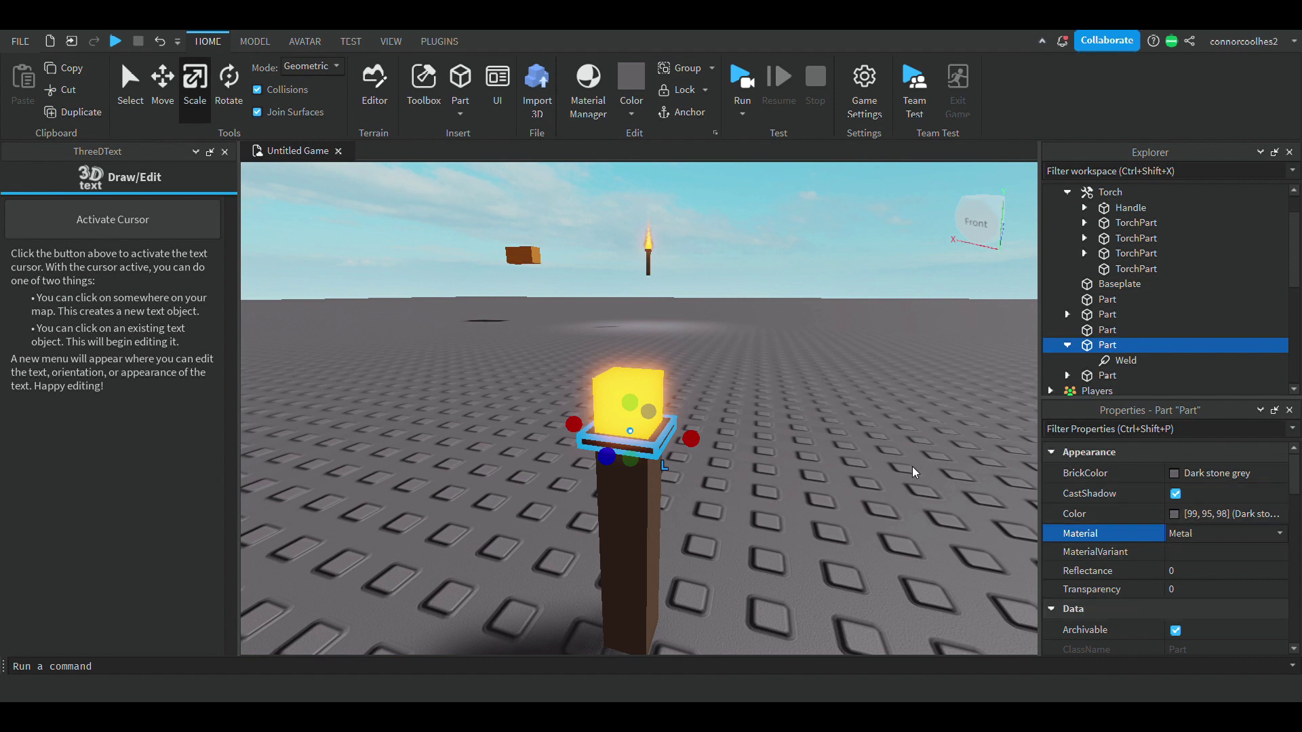
right_drag(912, 467, 903, 477)
click(875, 461)
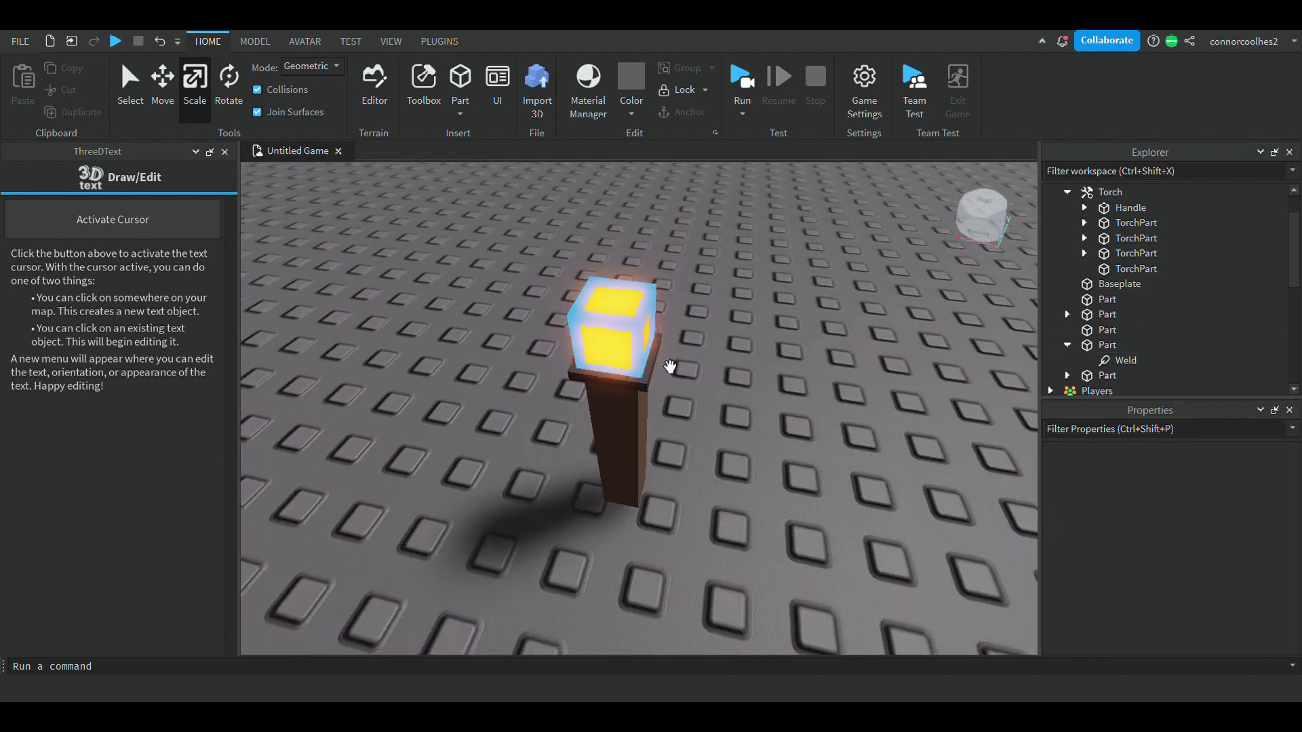
Add a PointLight inside the neon cube
click(629, 345)
right_drag(749, 380, 751, 382)
scroll(1095, 299, down, 3)
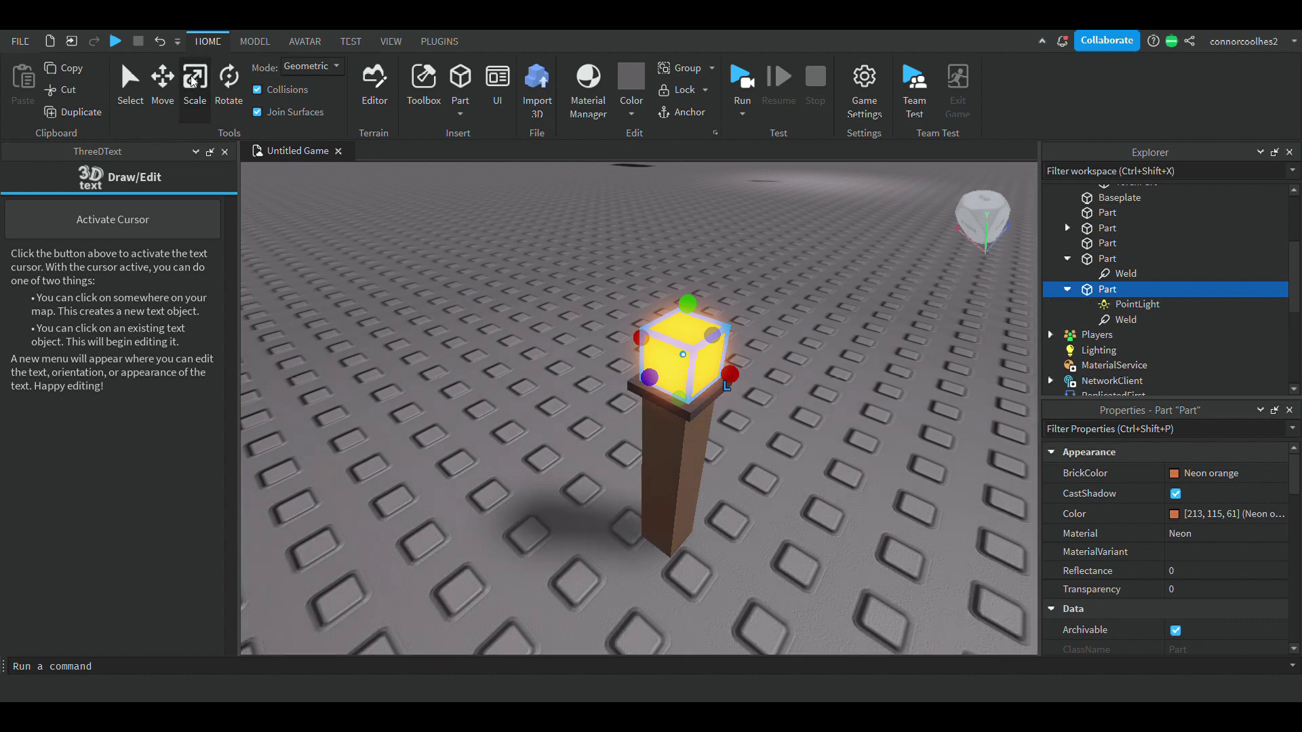
click(191, 78)
right_drag(719, 312, 714, 313)
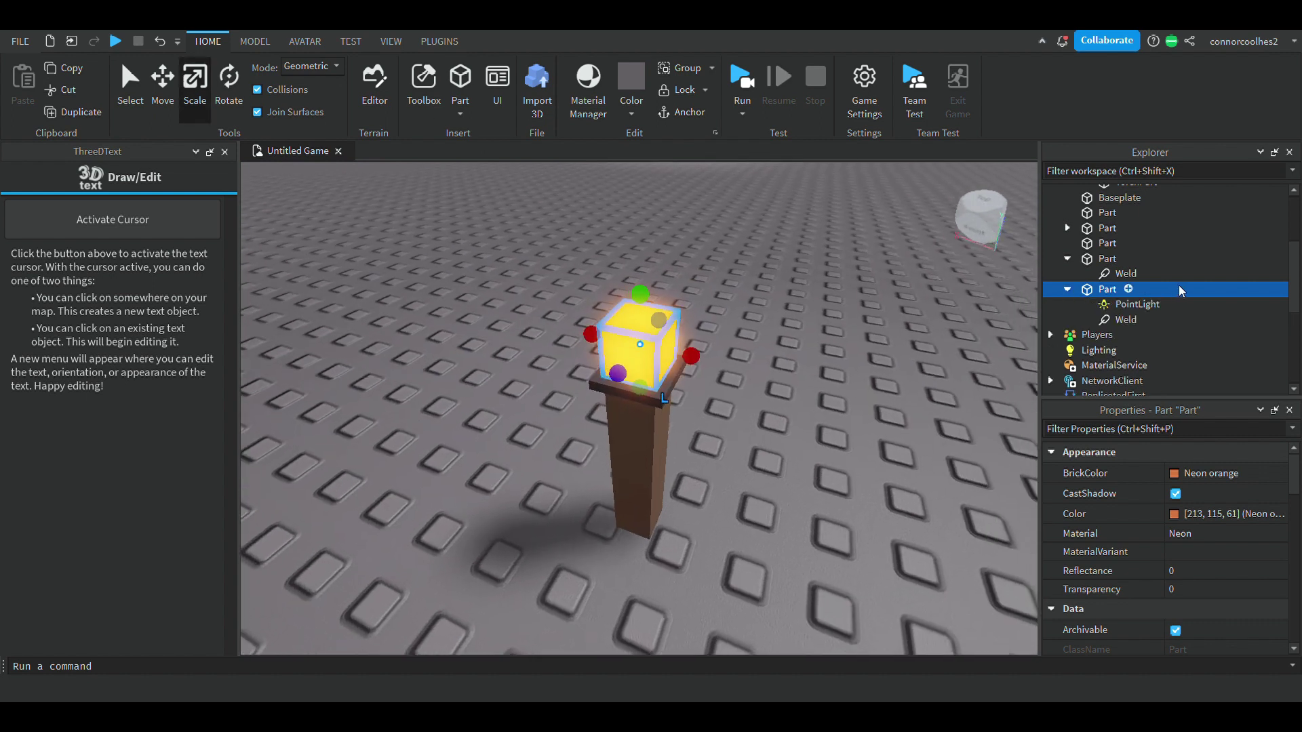
Set the PointLight's brightness to 2 and its color to orange, 255, 170, 0
click(1132, 305)
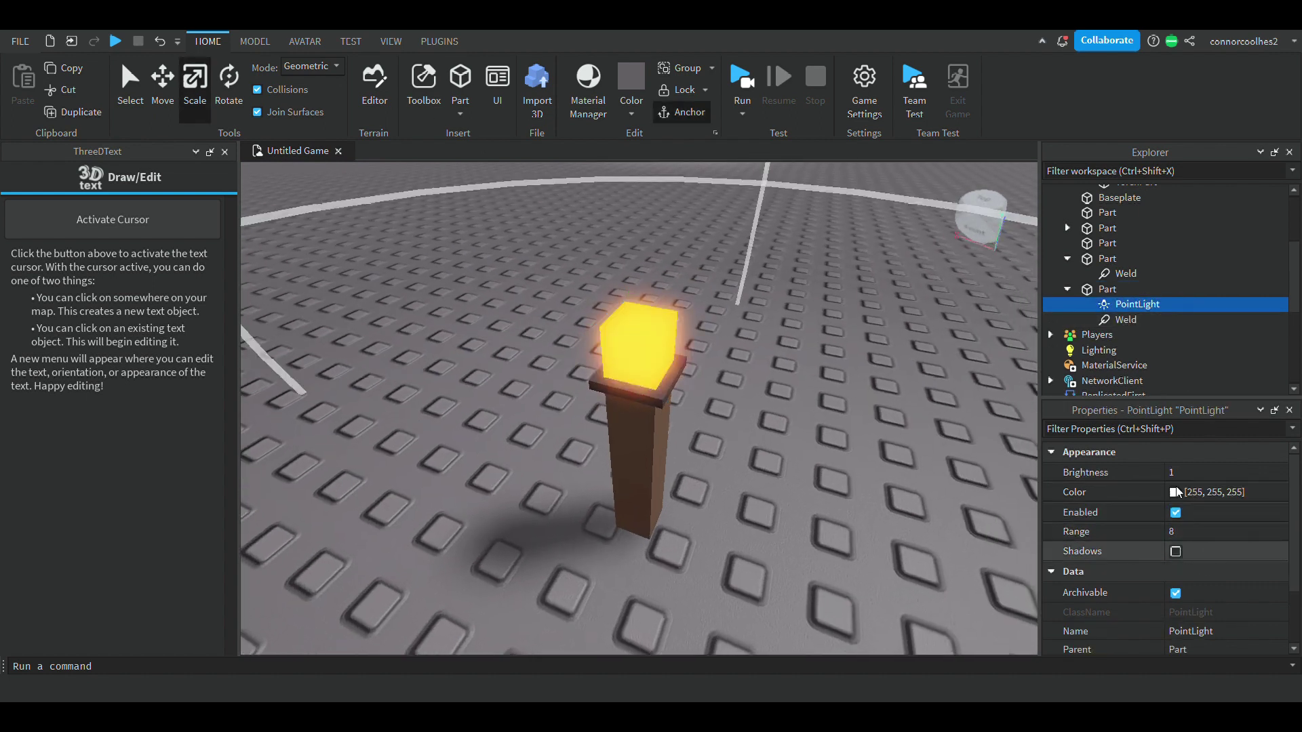
key(BackSpace)
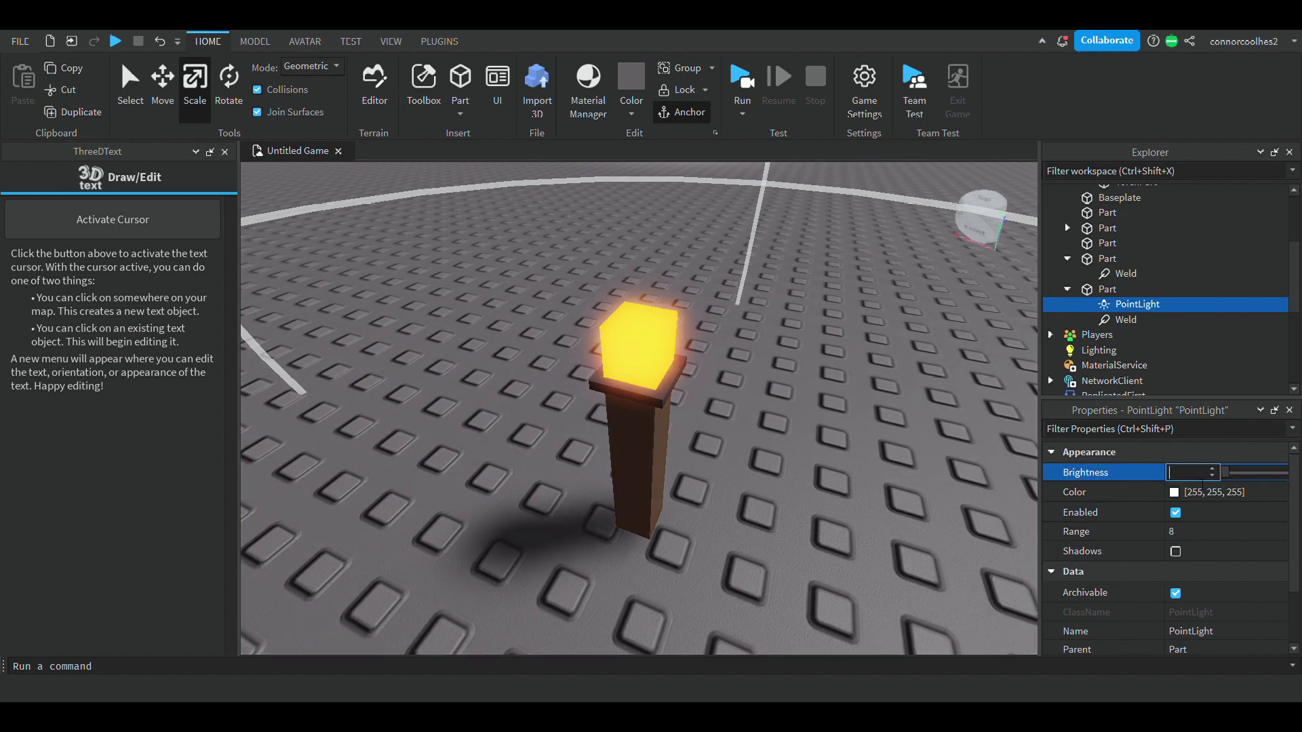
text(2)
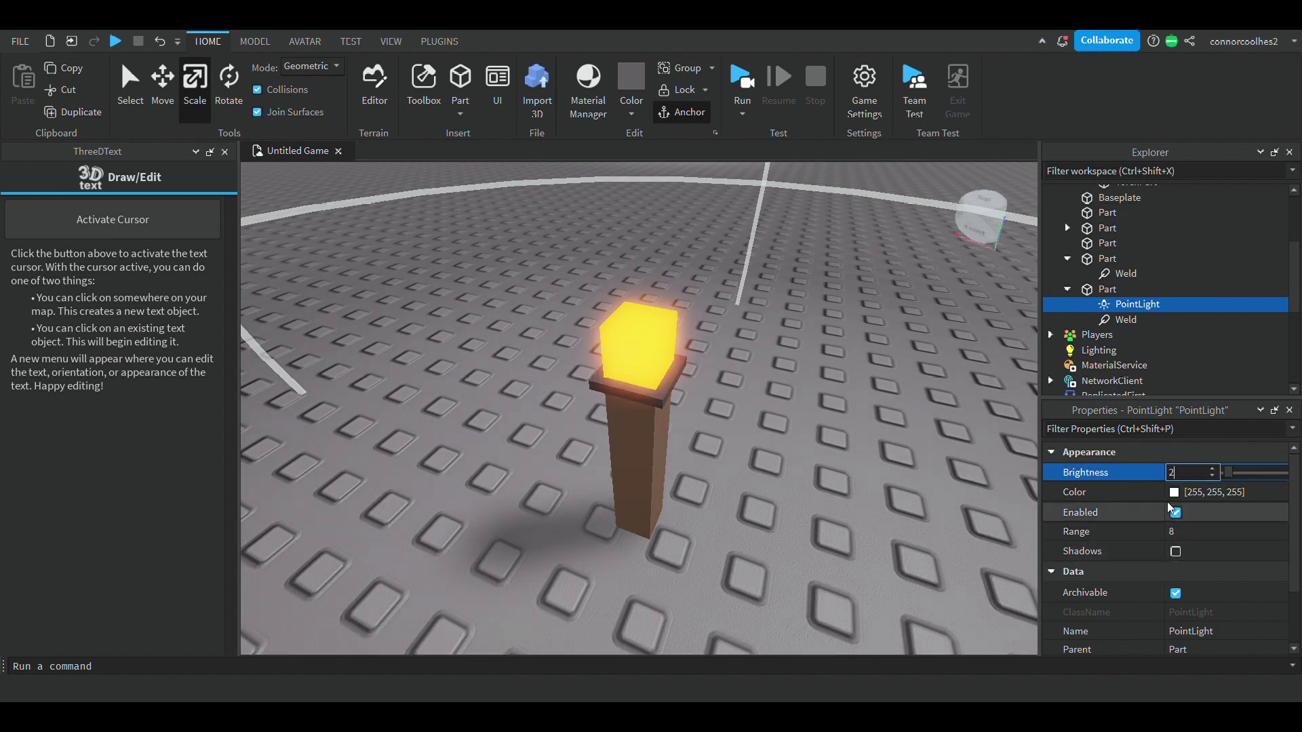
click(1177, 500)
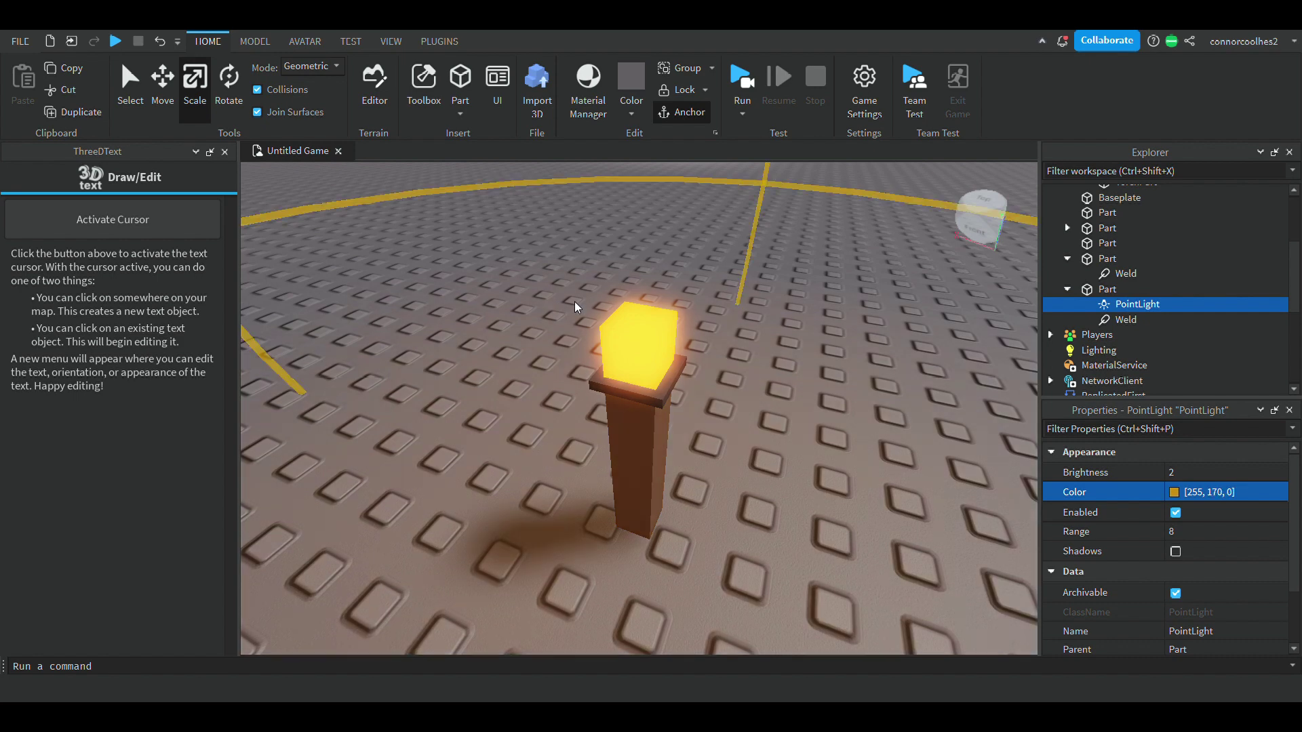
scroll(770, 506, down, 5)
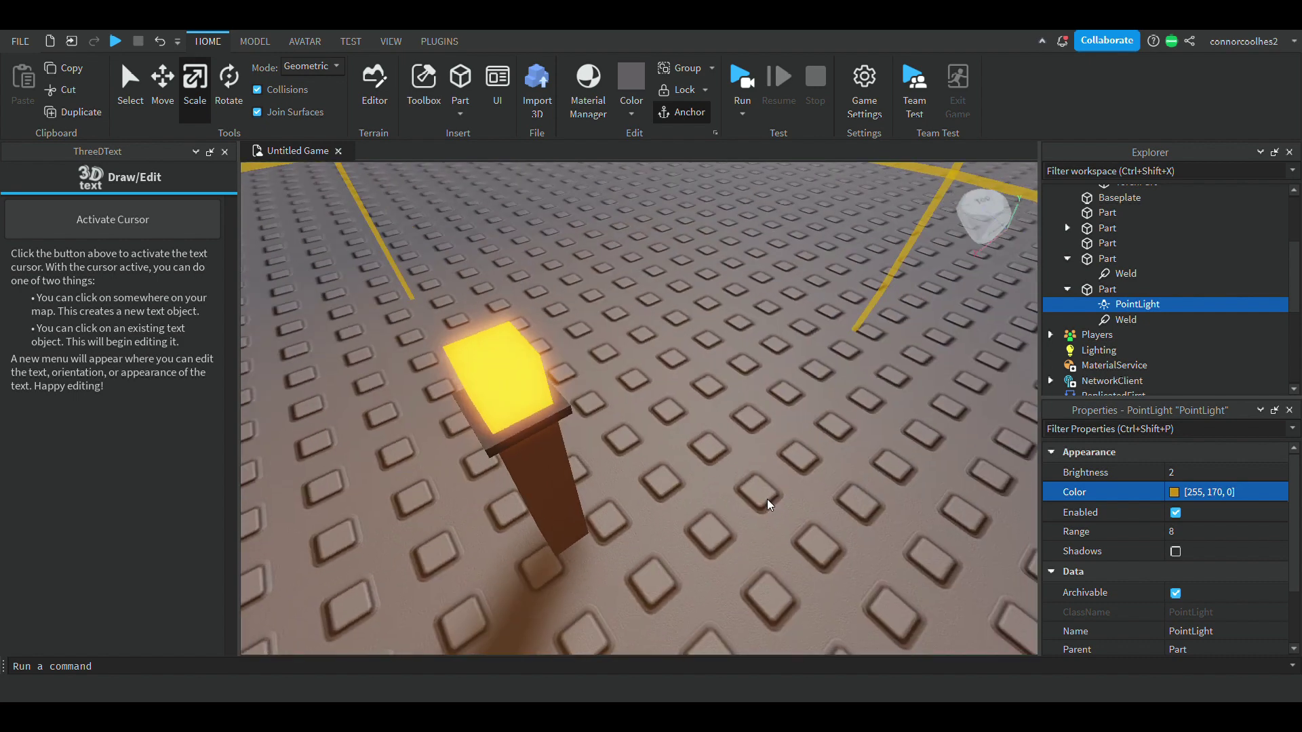
scroll(770, 505, up, 6)
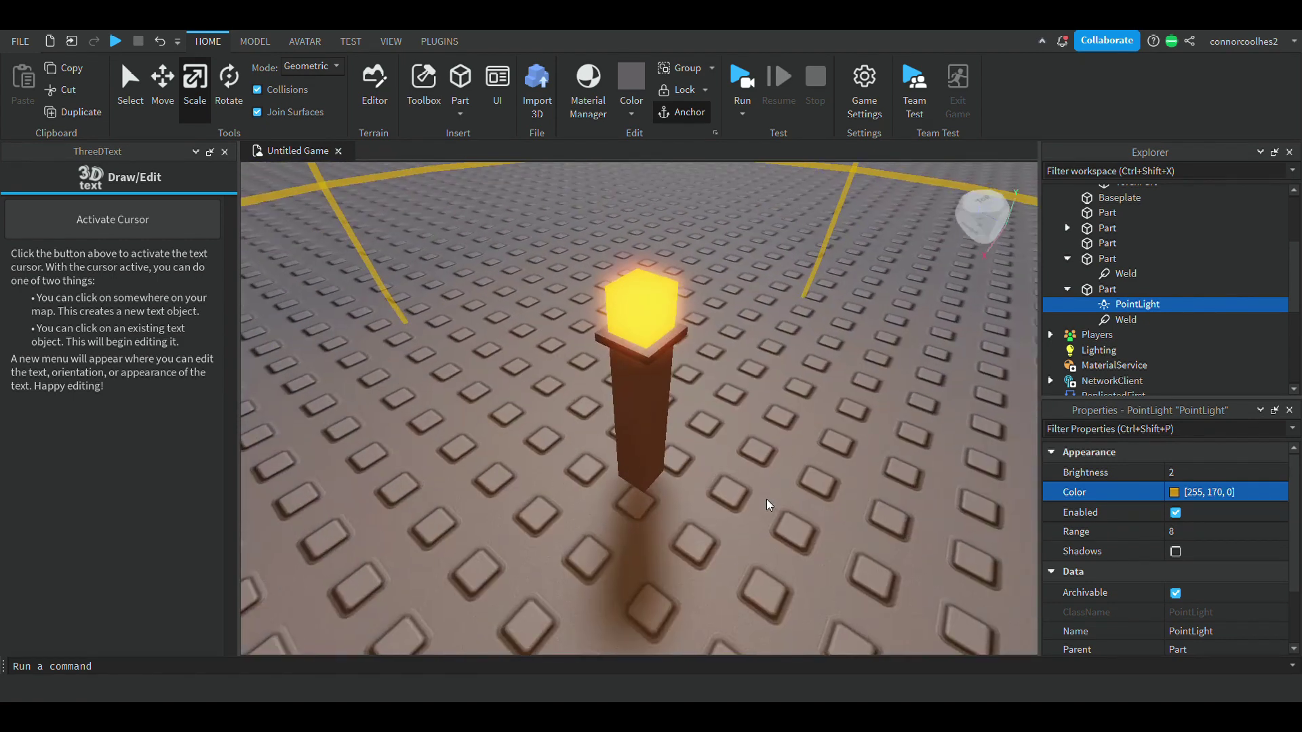
Duplicate the metal cap onto the top of the neon cube and add a Fire effect to the copy
mouse_move(770, 505)
right_down()
mouse_move(794, 526)
mouse_move(750, 488)
right_up()
click(693, 476)
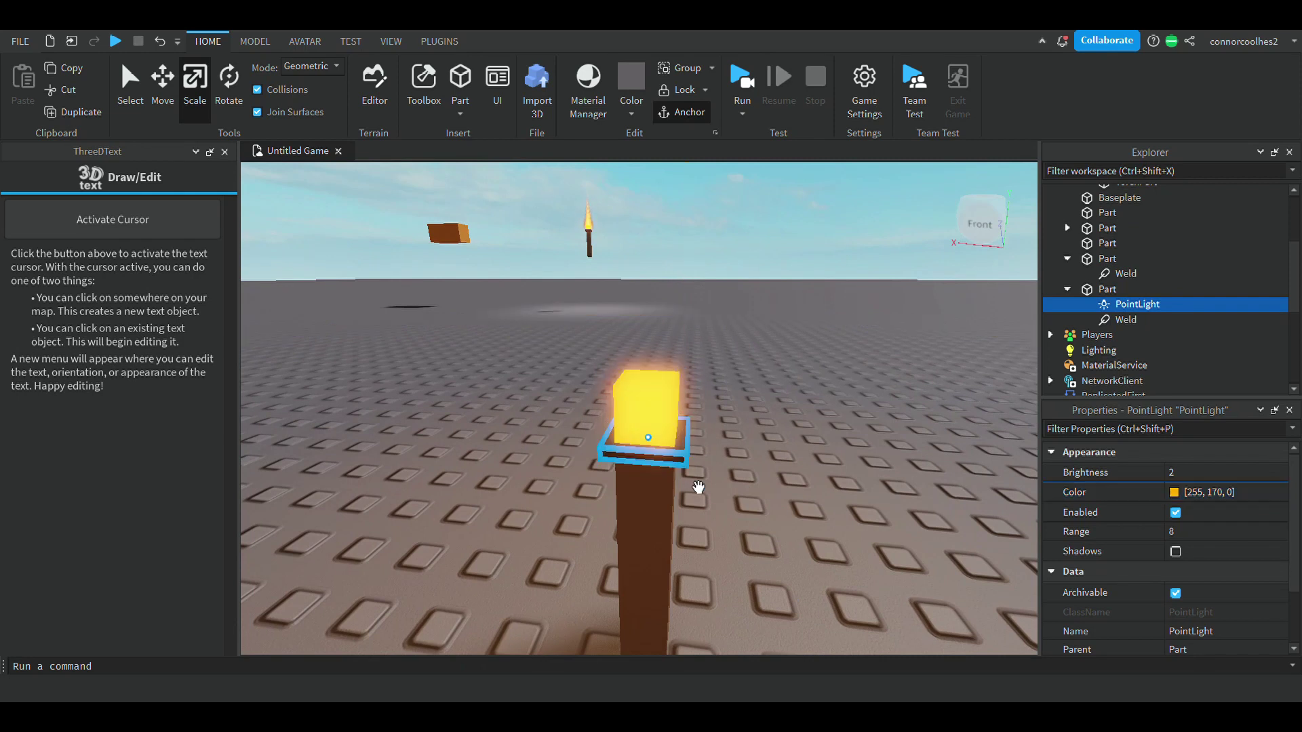
click(87, 117)
click(158, 107)
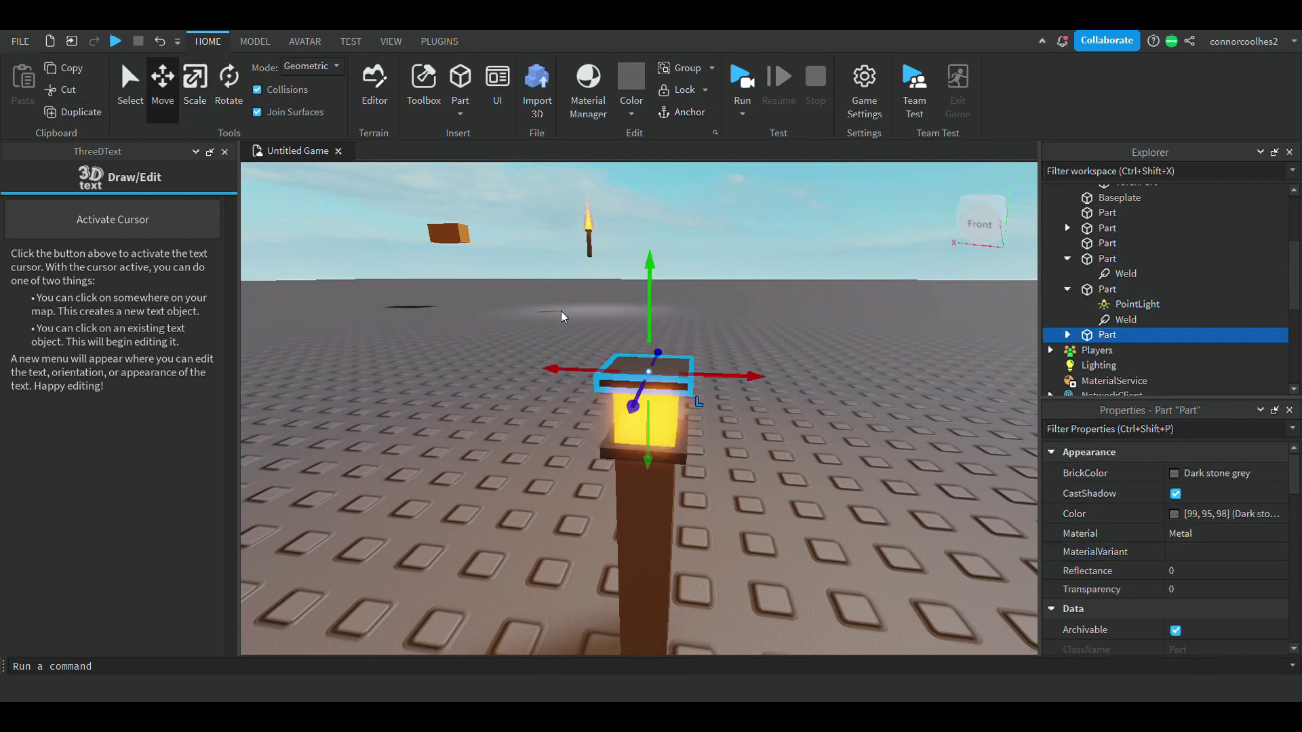
right_drag(562, 314, 553, 310)
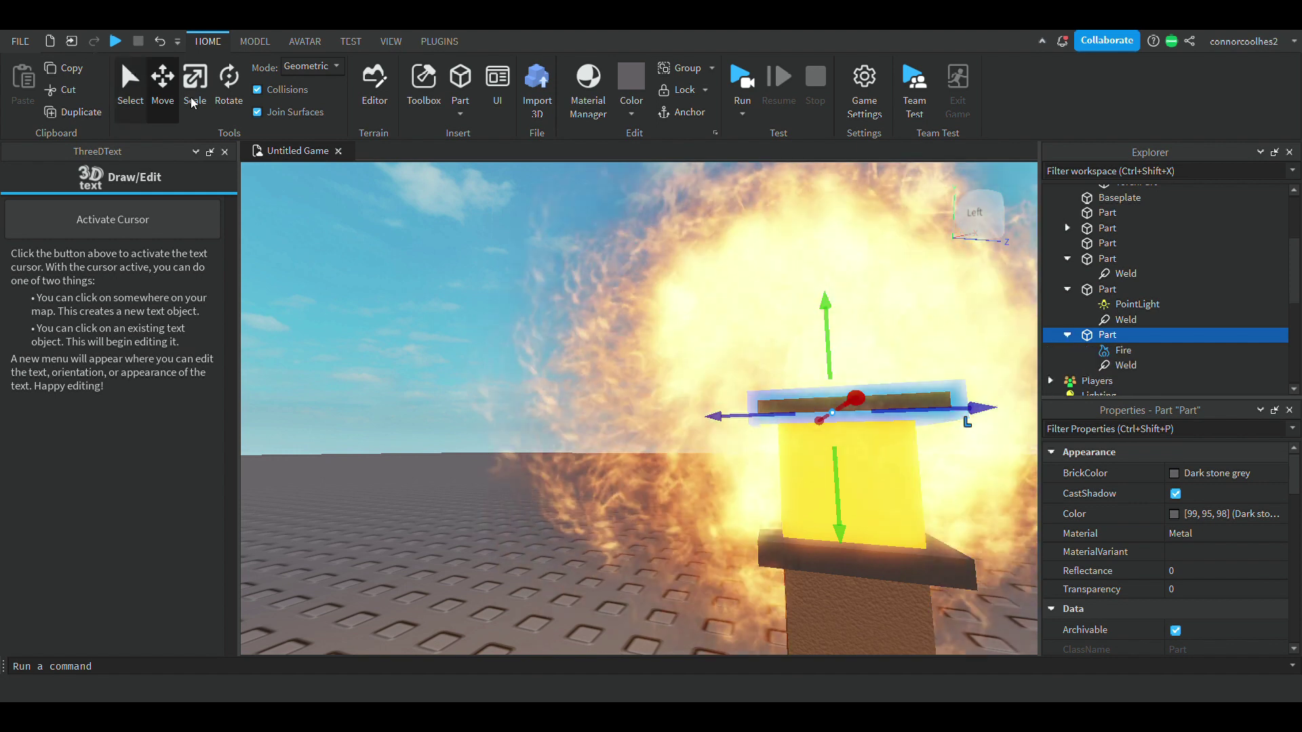
right_drag(660, 295, 641, 294)
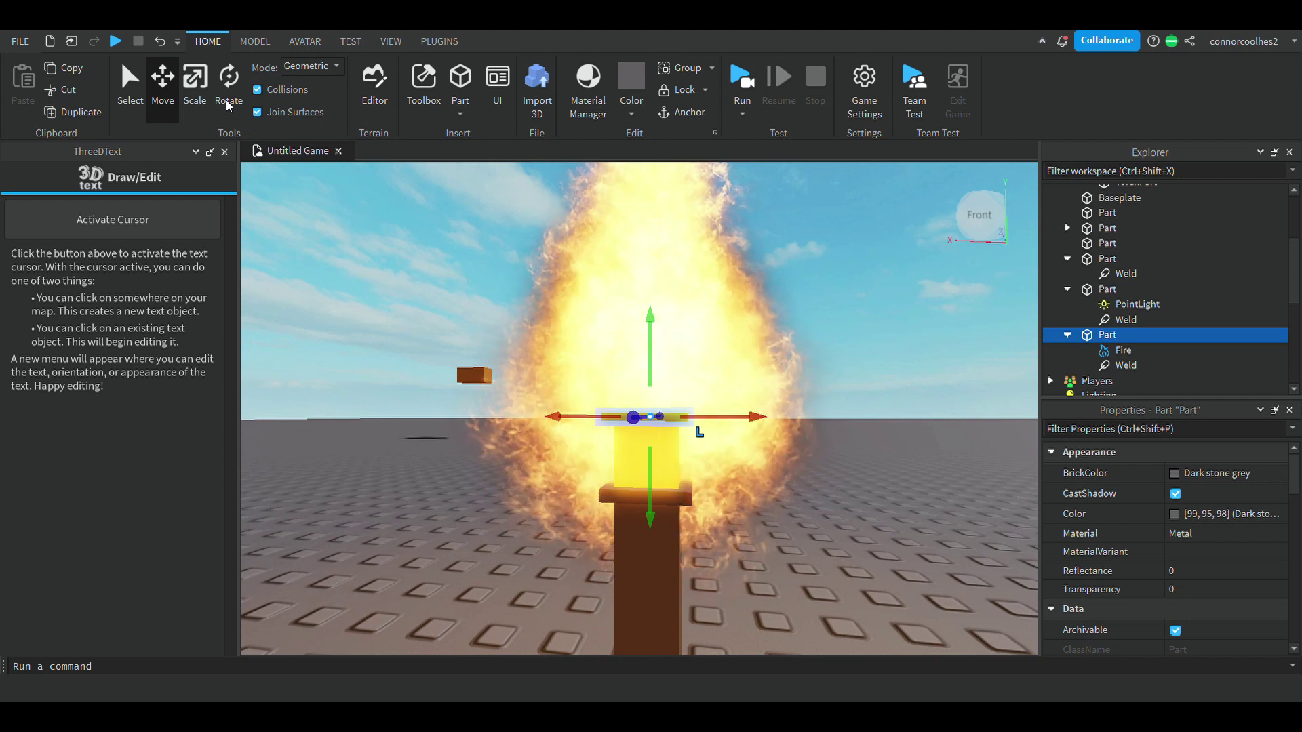
Try rotating the fire part and moving it away from the torch so the flame points sideways
key(ctrl+2)
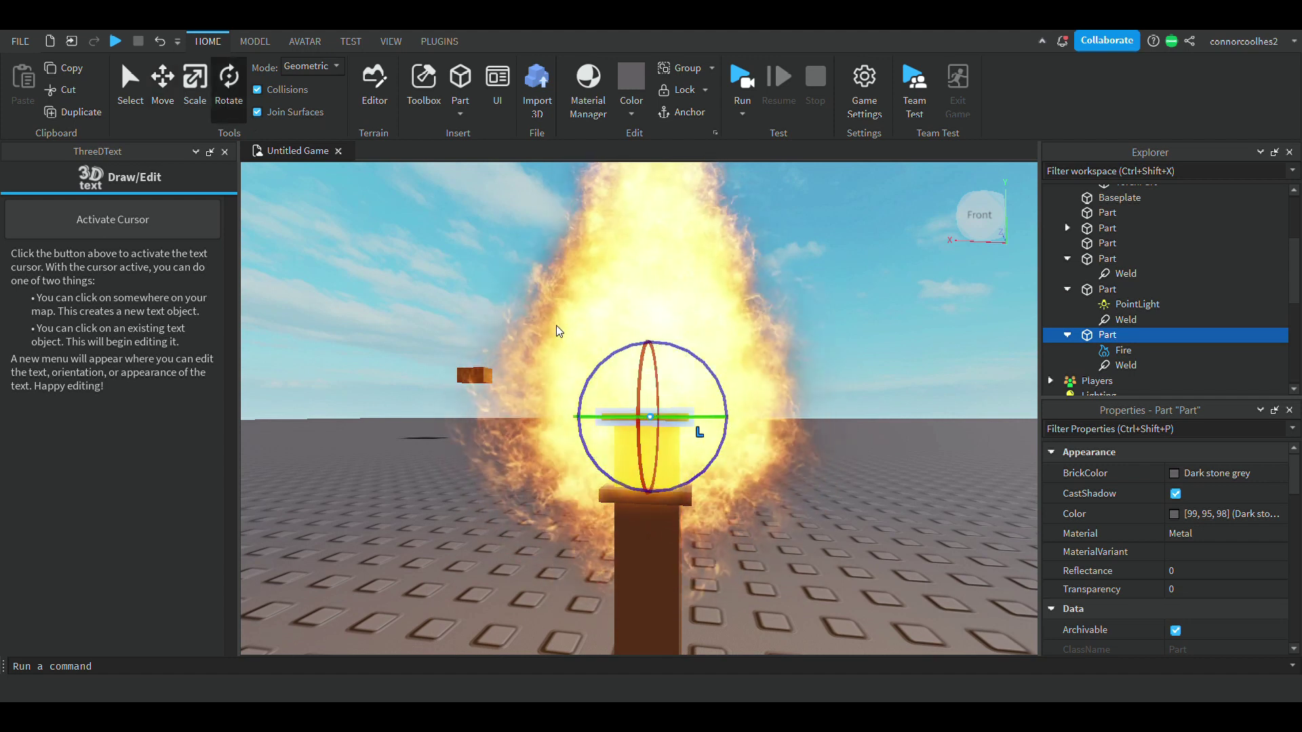
right_drag(616, 349, 615, 352)
drag(595, 328, 583, 435)
right_drag(477, 296, 477, 297)
scroll(477, 297, down, 3)
click(160, 112)
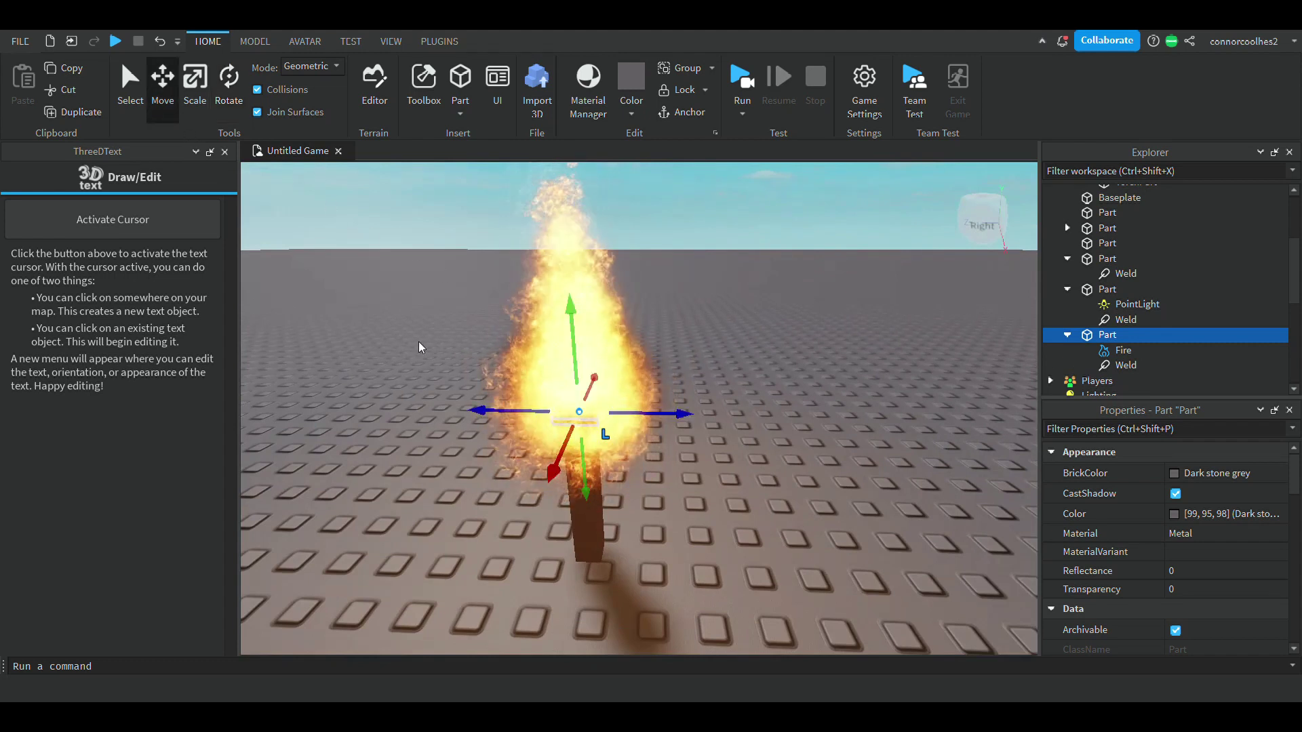
key(d)
mouse_move(508, 411)
mouse_down()
mouse_move(588, 428)
mouse_move(715, 358)
mouse_up()
key(ctrl+4)
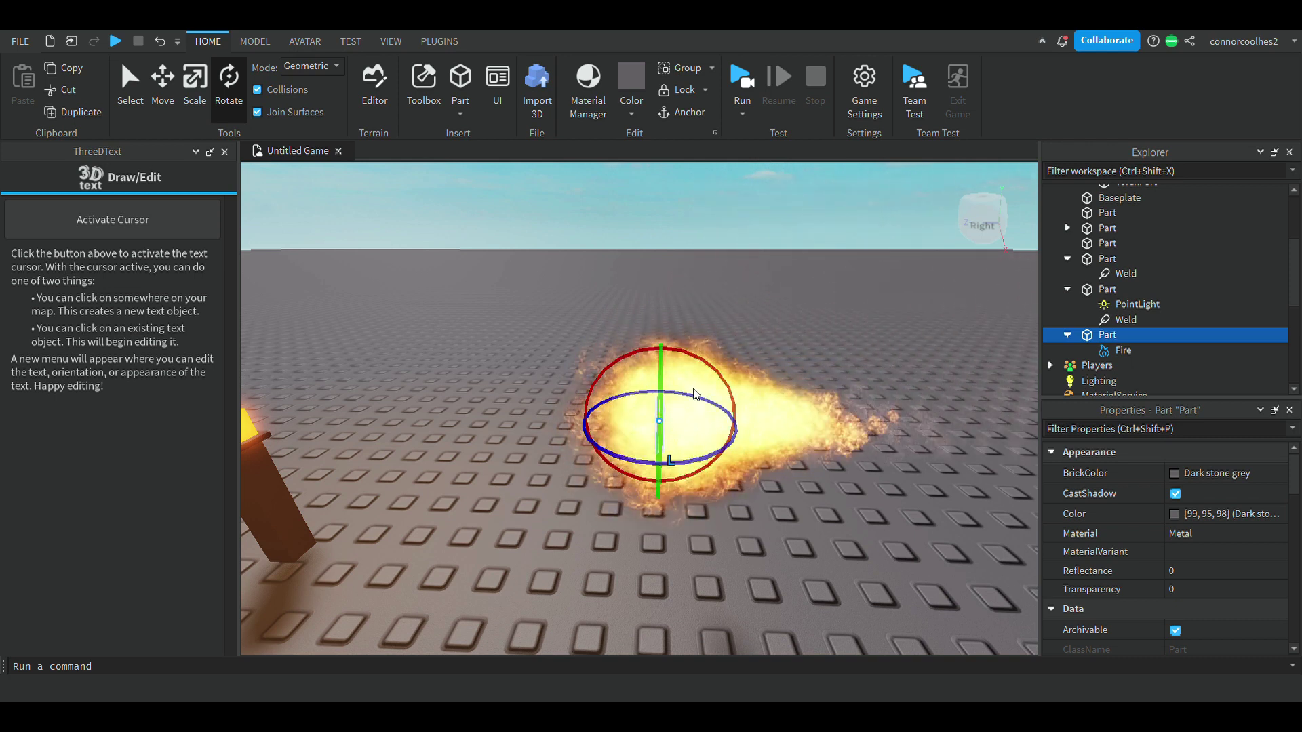
key(a)
key(s)
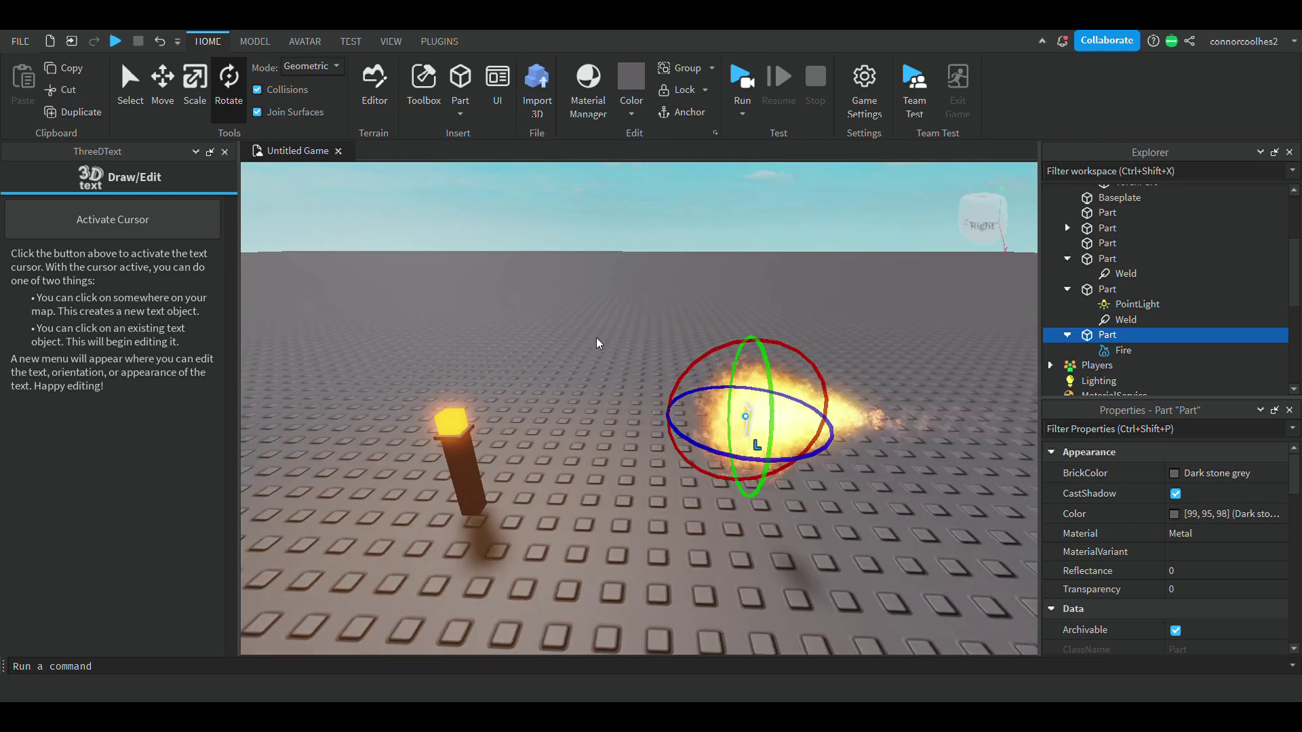
Undo the fire part's move and rotation to put it back on top of the torch
key(w)
key(s)
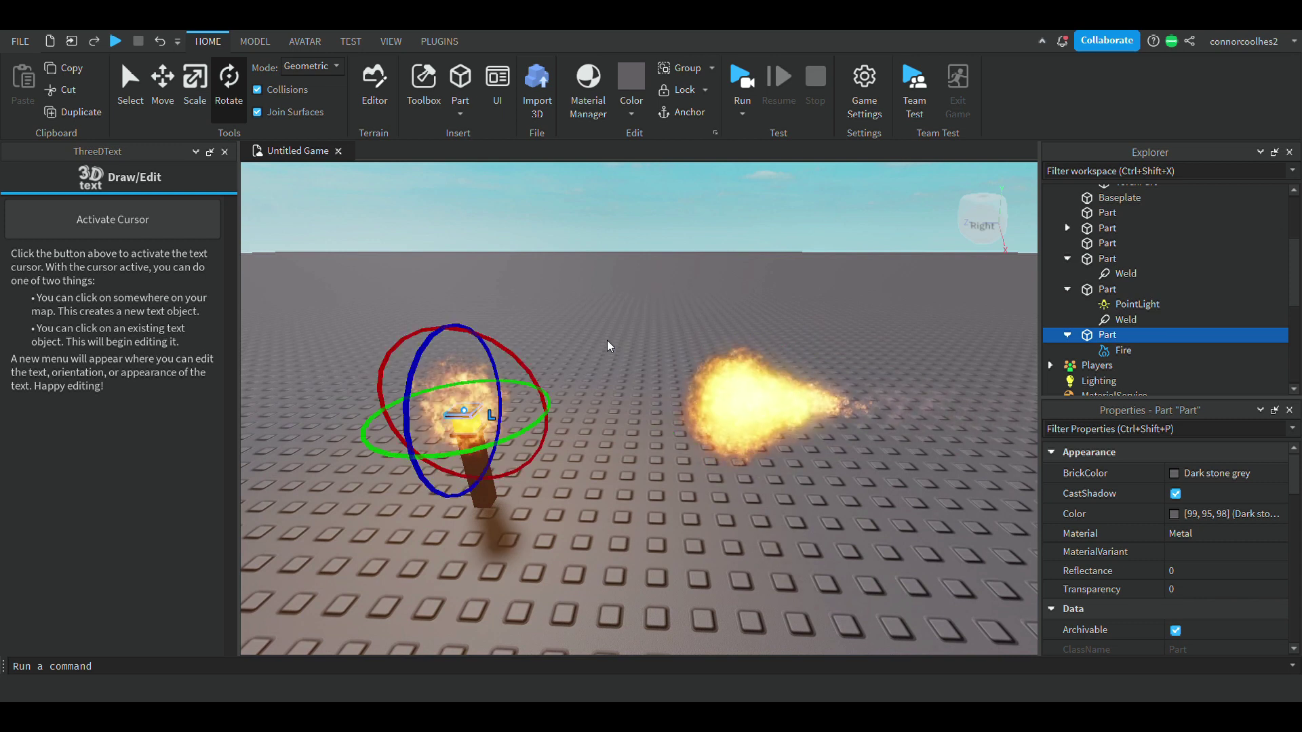
right_drag(638, 358, 705, 414)
key(w)
key(d)
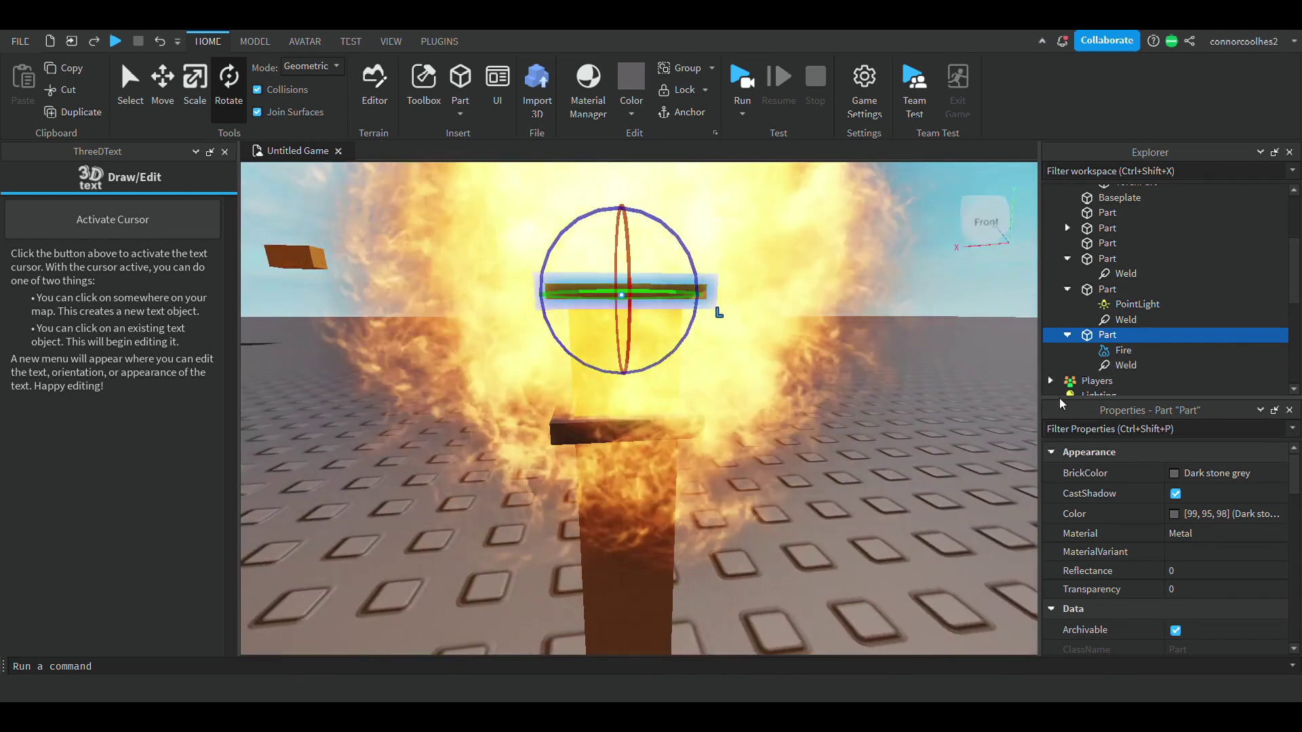
Set the size of the Fire effect in the top part to 2
click(1096, 353)
scroll(1183, 513, down, 2)
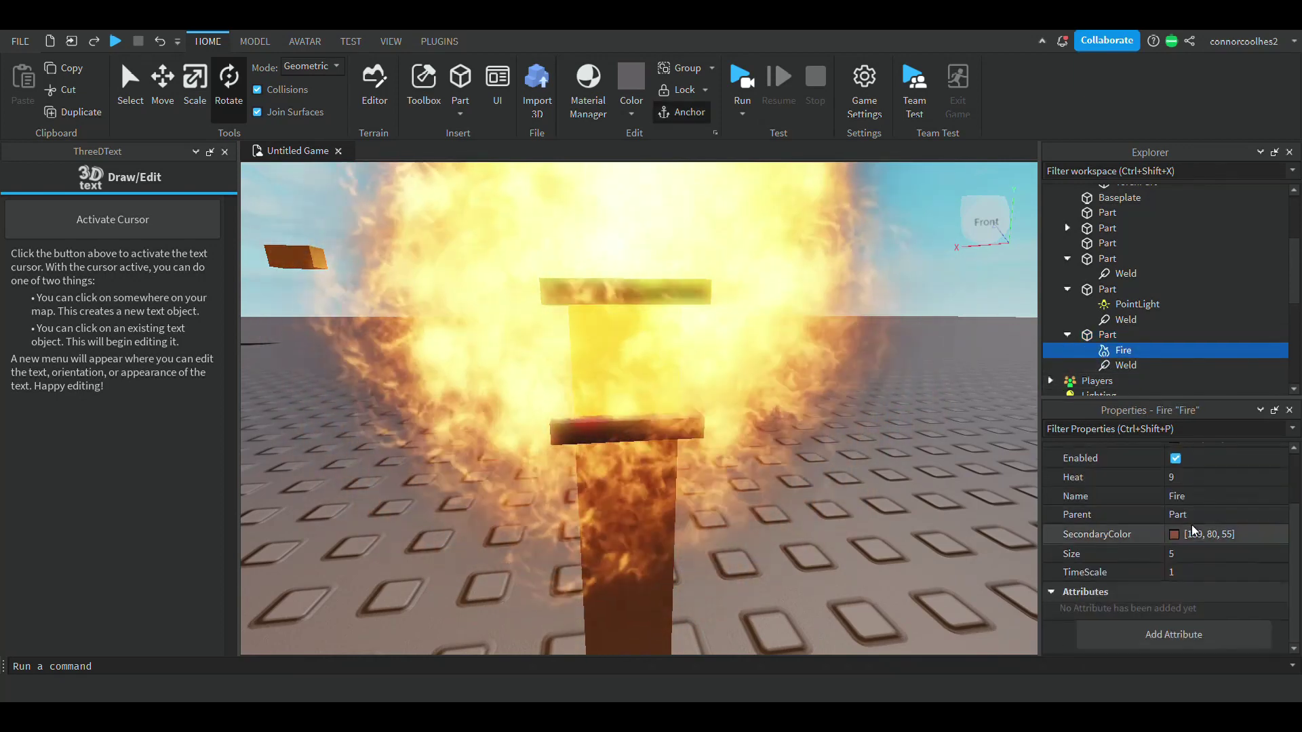
click(1194, 554)
text(2)
key(Return)
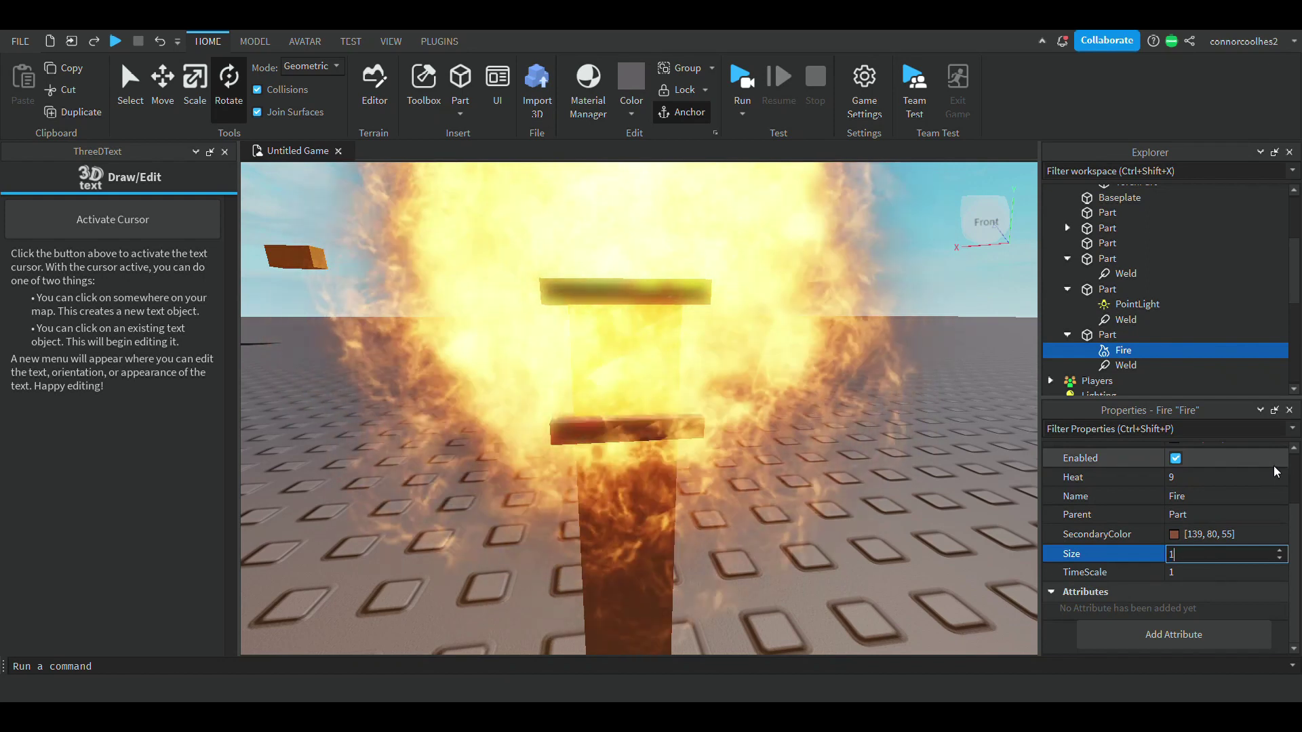
scroll(902, 491, down, 4)
right_drag(902, 492, 903, 489)
scroll(902, 489, up, 5)
scroll(902, 489, down, 4)
scroll(731, 430, up, 2)
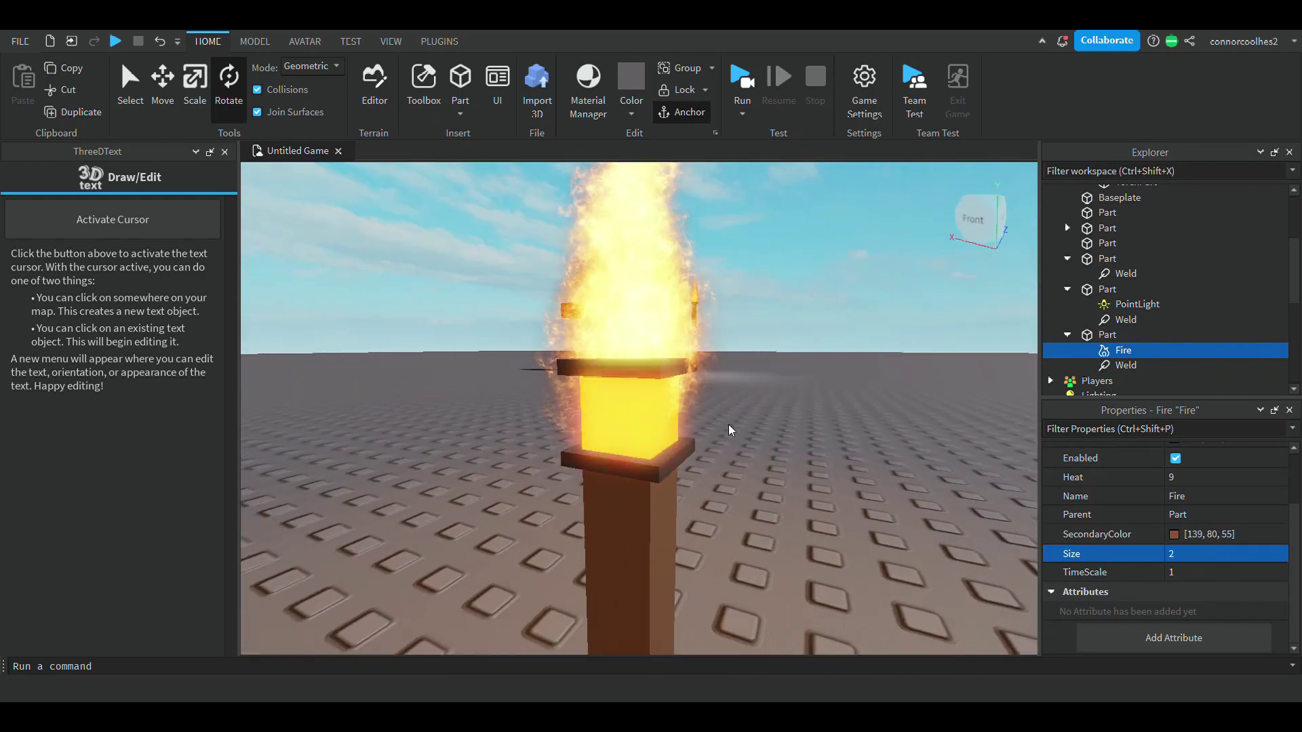
Set the transparency of the part holding the fire to 1
click(694, 400)
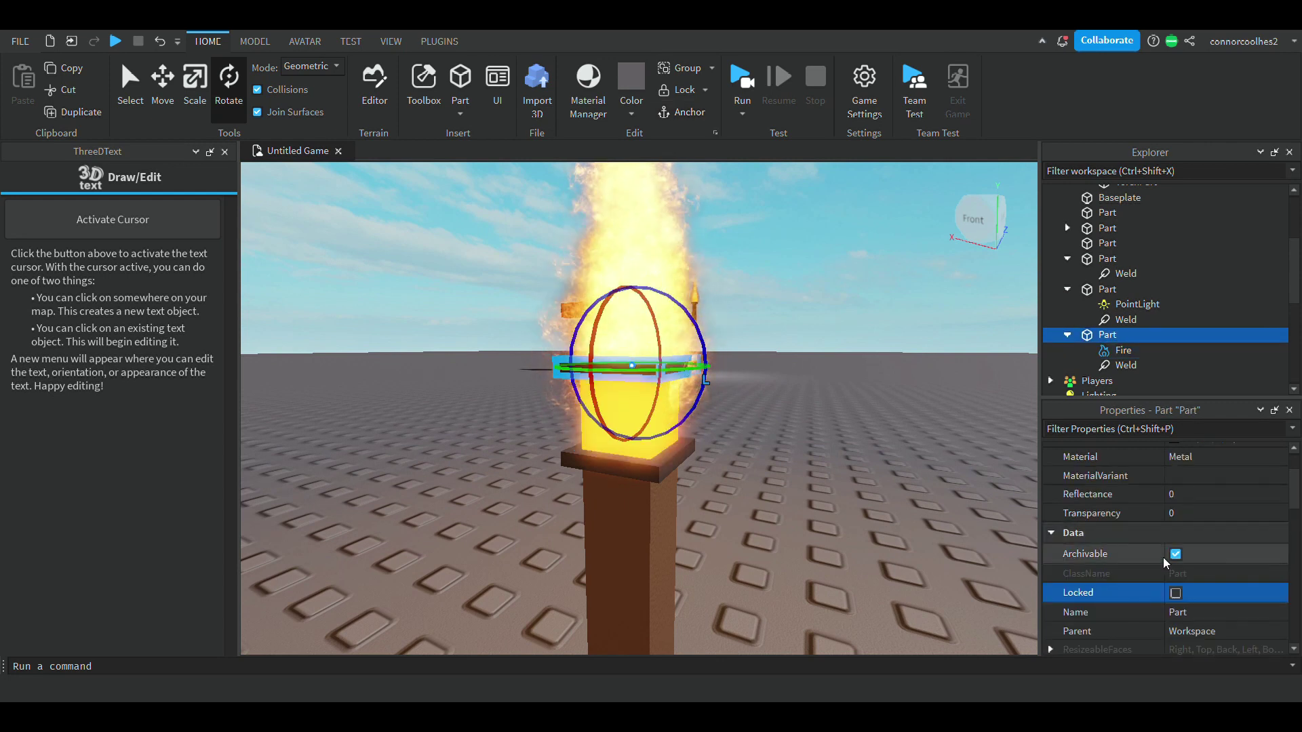
click(1187, 521)
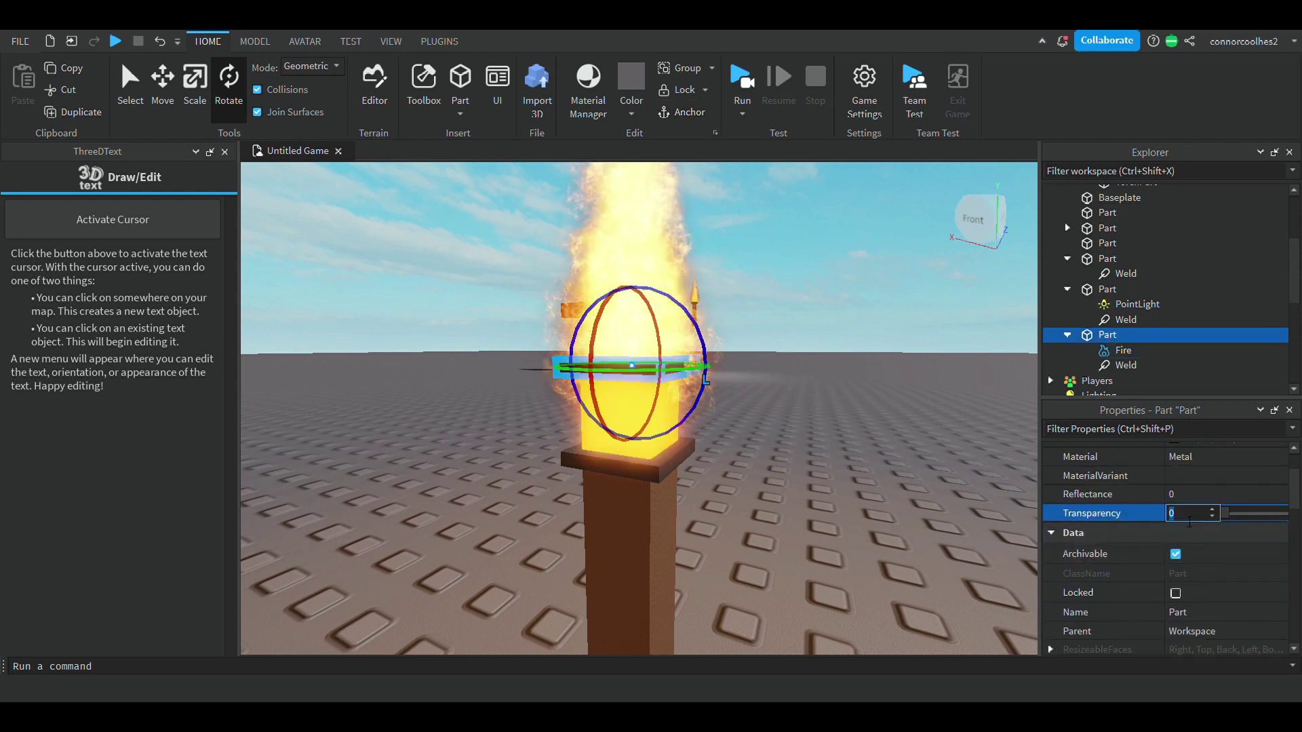
text(1)
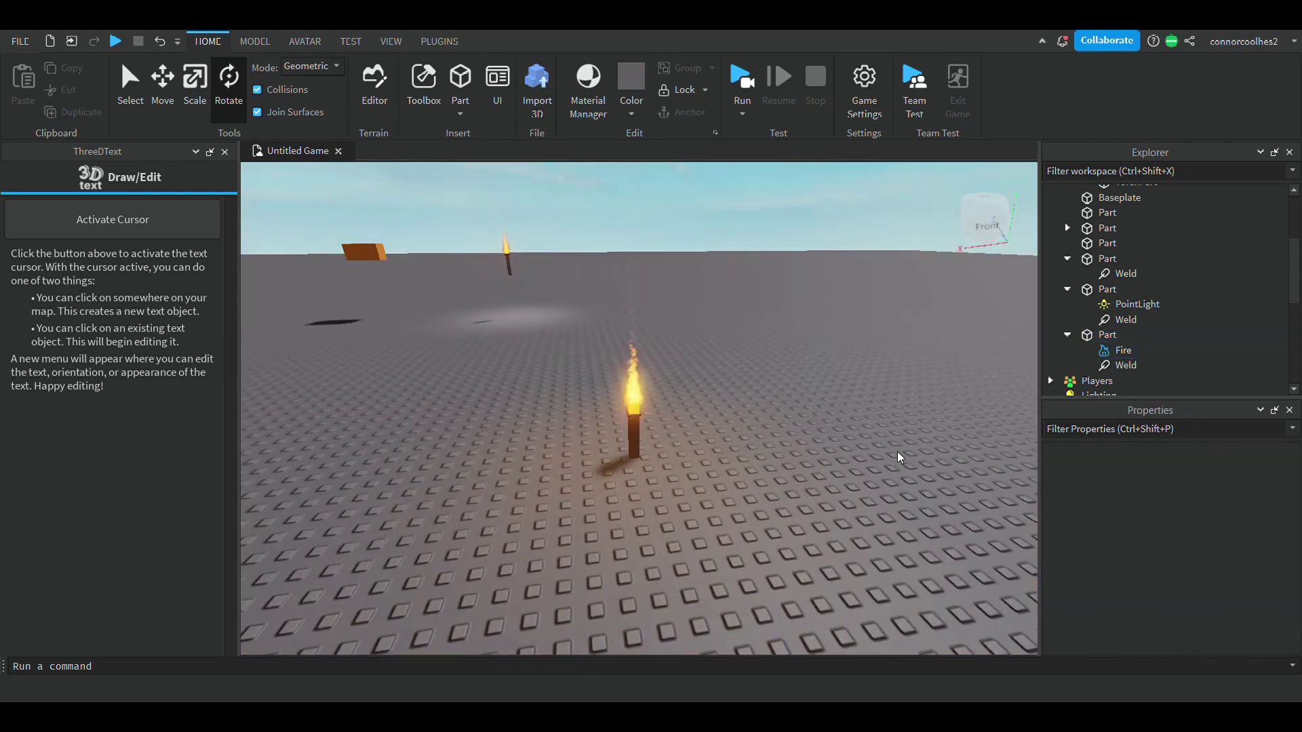
Examine the torch's flame and glow from near and far, comparing it with the example torch
scroll(898, 457, up, 5)
right_drag(897, 457, 898, 457)
scroll(897, 458, down, 5)
scroll(897, 458, up, 1)
scroll(897, 452, up, 4)
scroll(896, 451, down, 4)
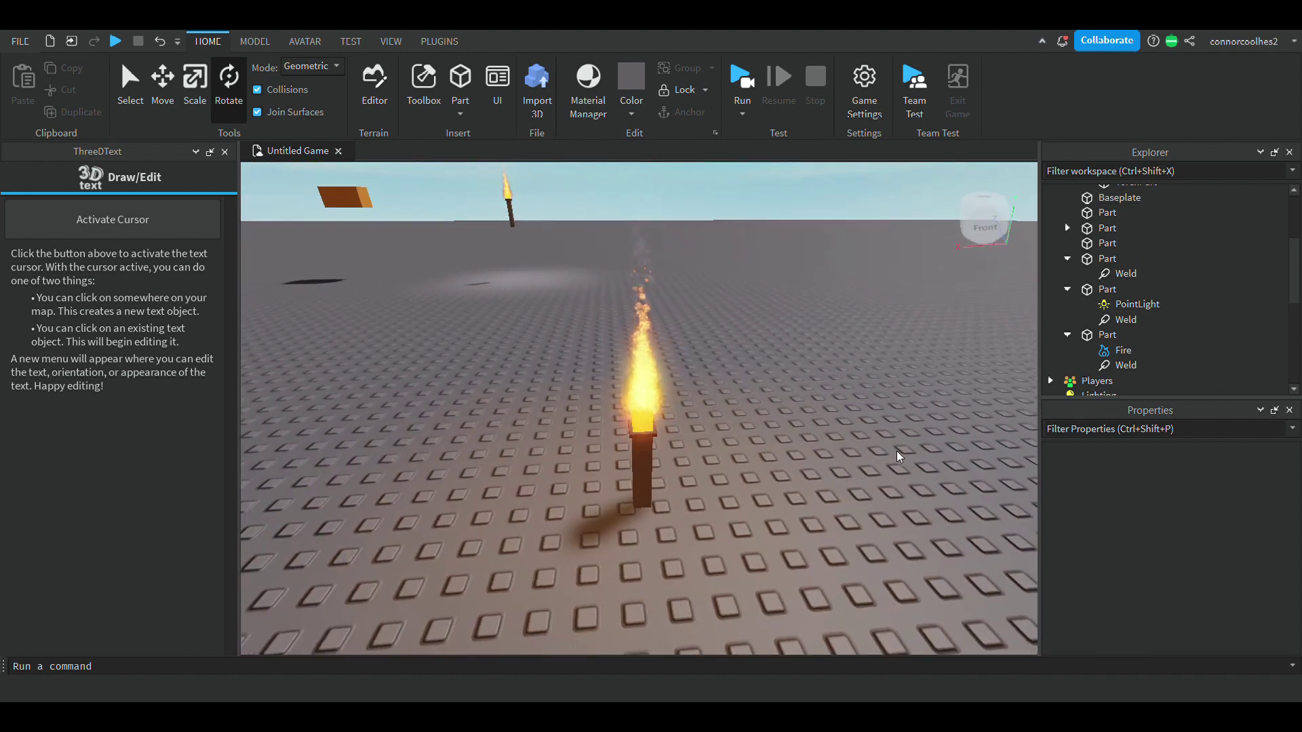
scroll(898, 457, up, 4)
scroll(896, 455, down, 5)
scroll(898, 457, up, 3)
Select all four torch parts and raise them together above the baseplate
drag(821, 542, 592, 373)
key(ctrl+2)
scroll(651, 406, down, 3)
right_drag(651, 407, 651, 406)
drag(657, 400, 666, 251)
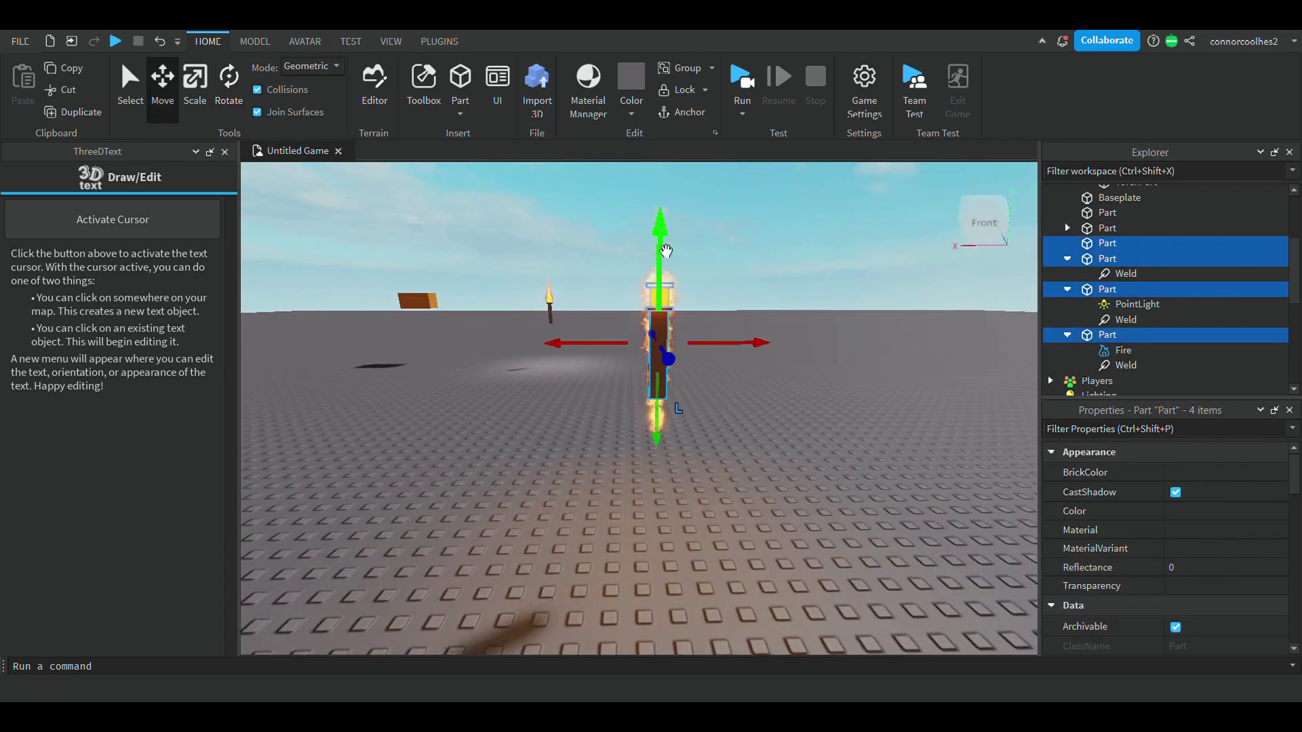
Run the game to check that the welded torch falls in one piece, and stop the run
click(742, 88)
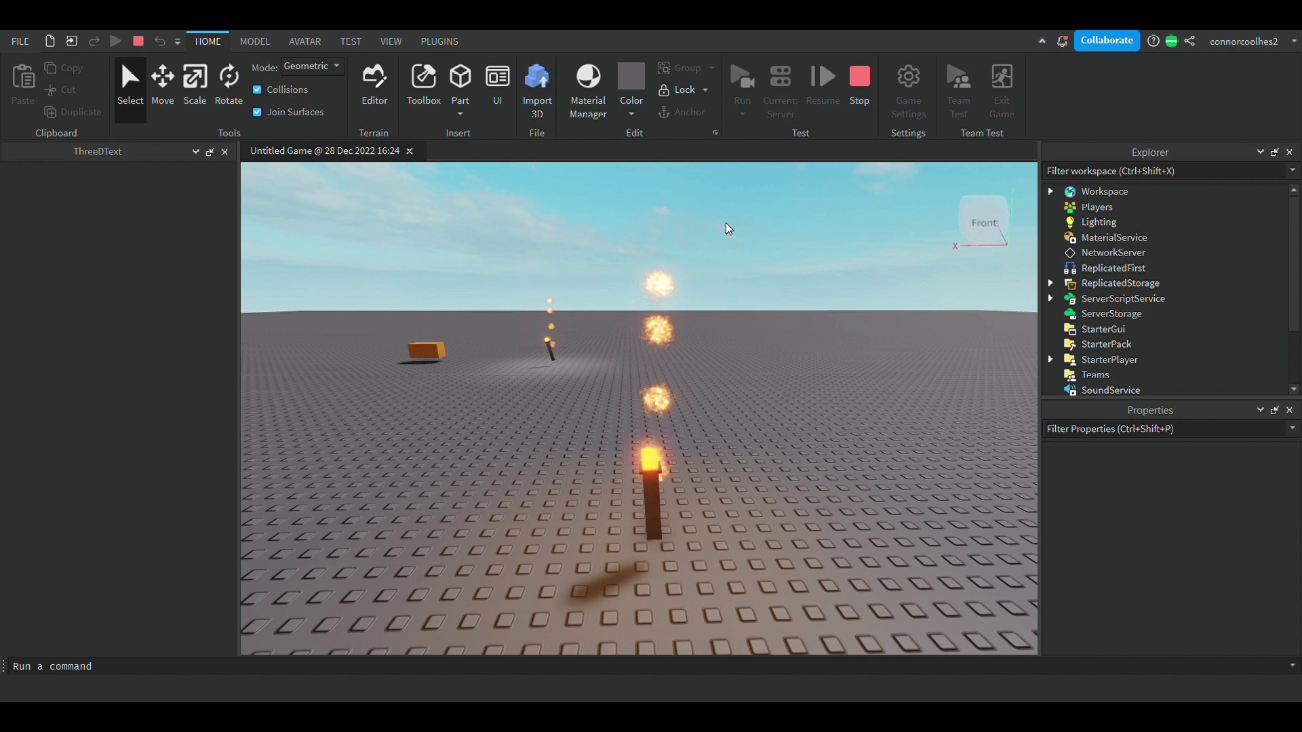
right_drag(701, 284, 702, 288)
scroll(702, 287, up, 2)
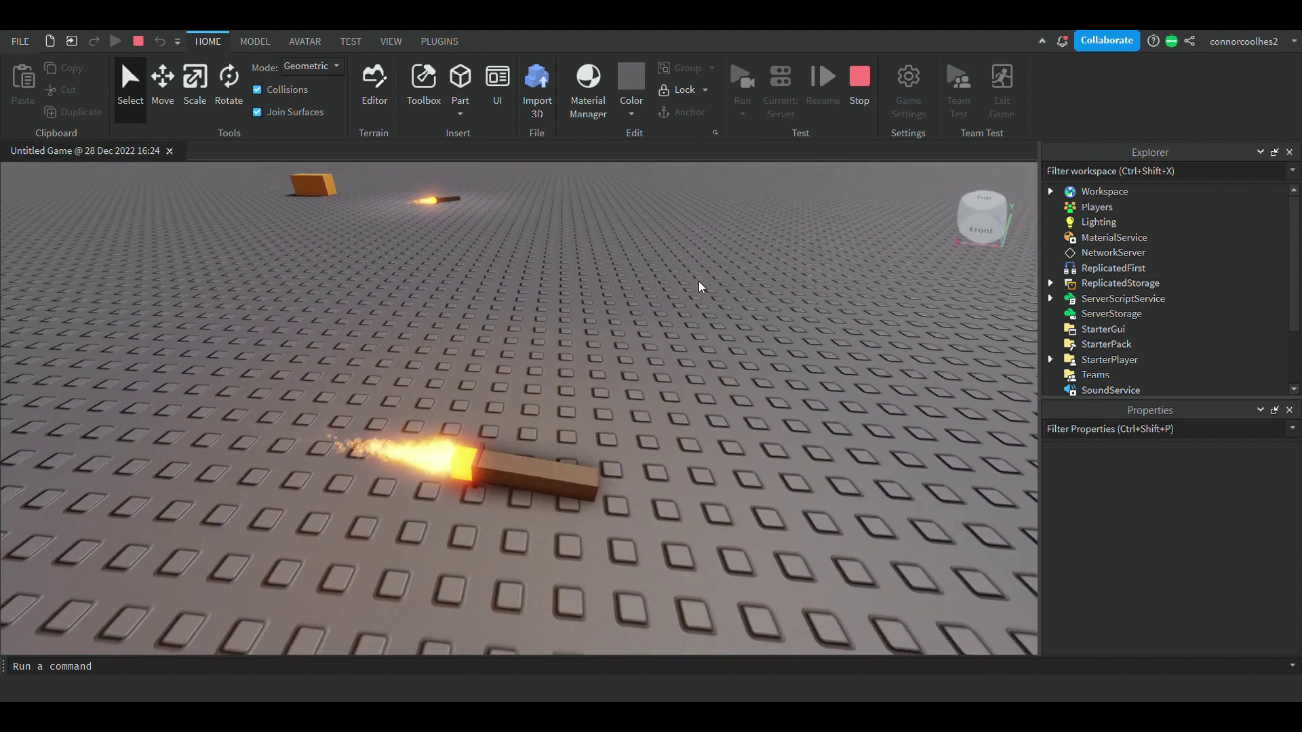
scroll(699, 280, up, 2)
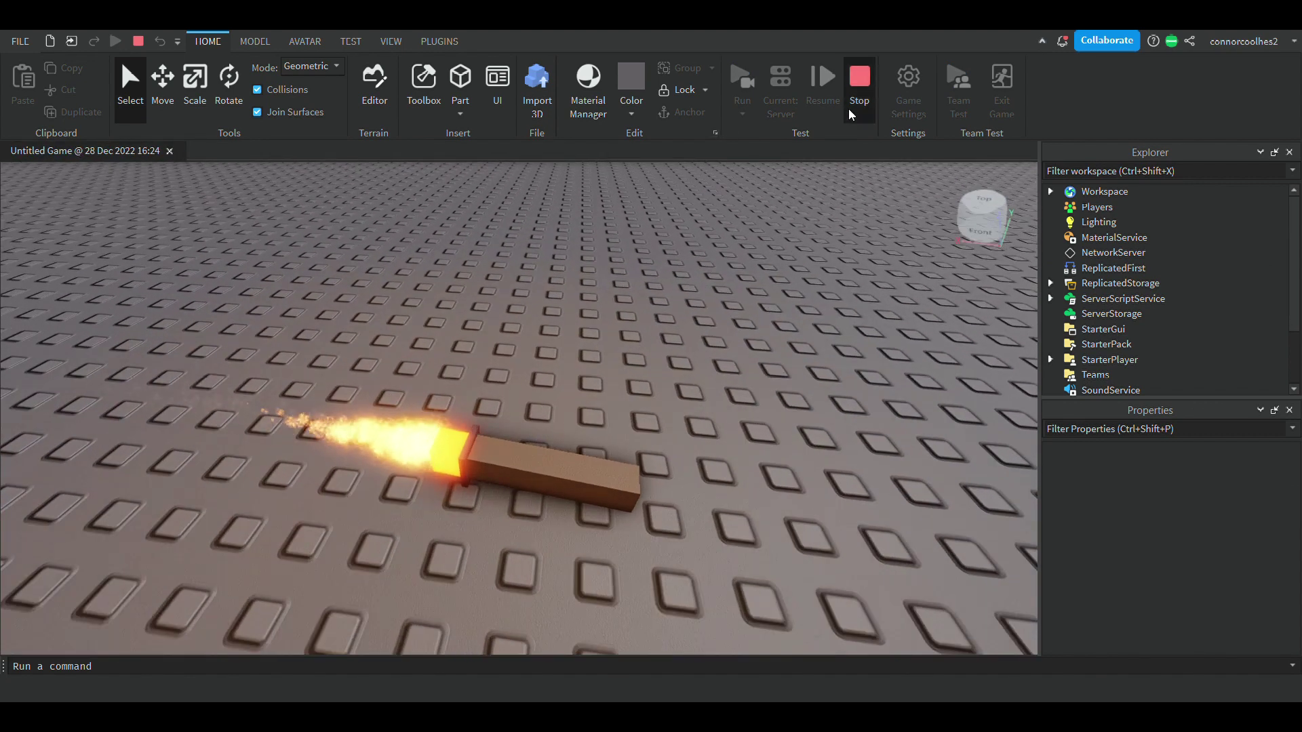
click(848, 108)
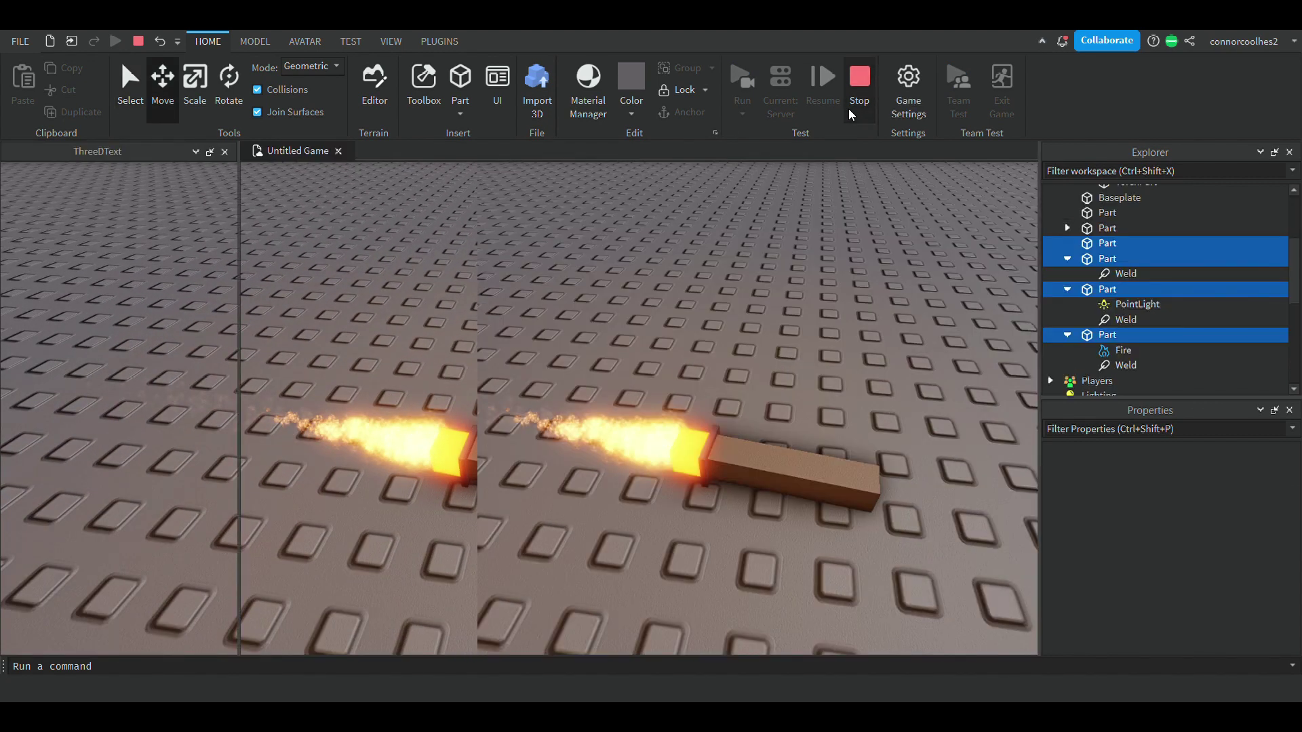
Set the material of the torch's brown stick to Wood
scroll(767, 247, up, 3)
right_drag(768, 246, 768, 247)
scroll(767, 247, down, 4)
scroll(767, 247, up, 4)
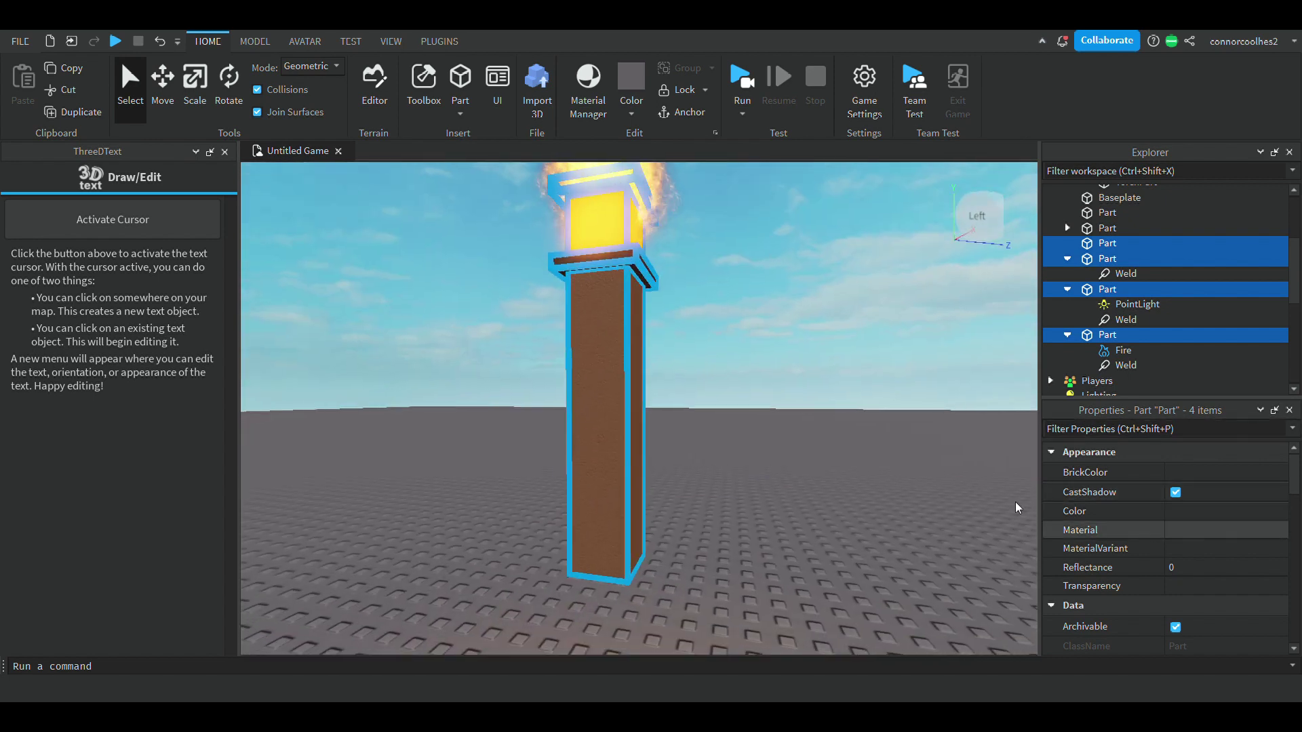
click(628, 328)
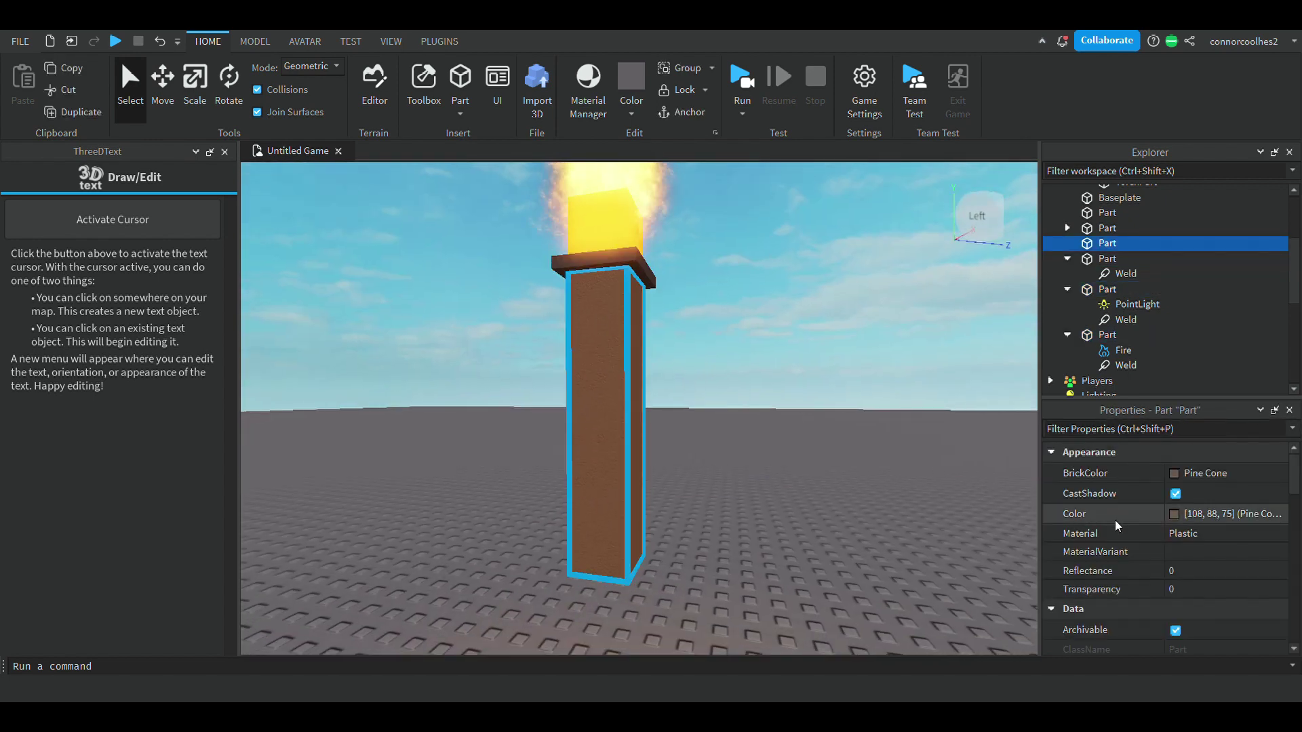
click(1213, 535)
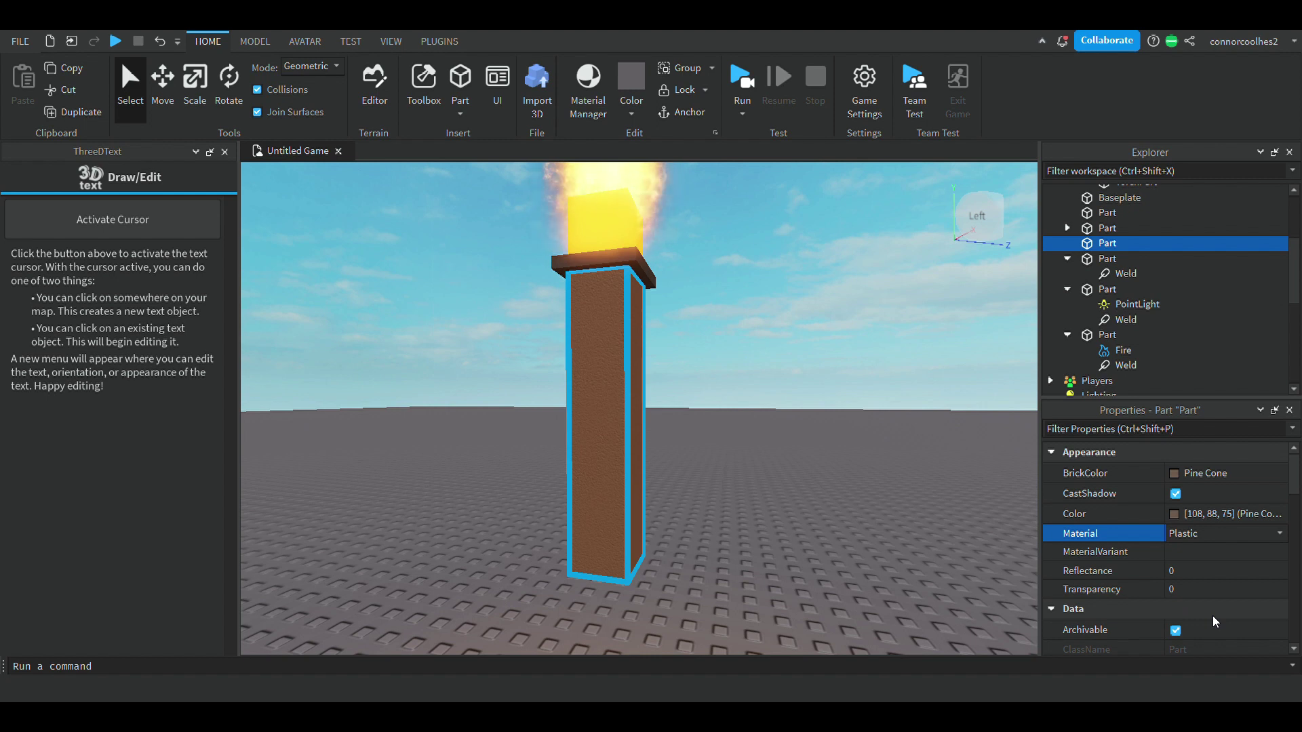
click(1210, 658)
scroll(1143, 326, up, 3)
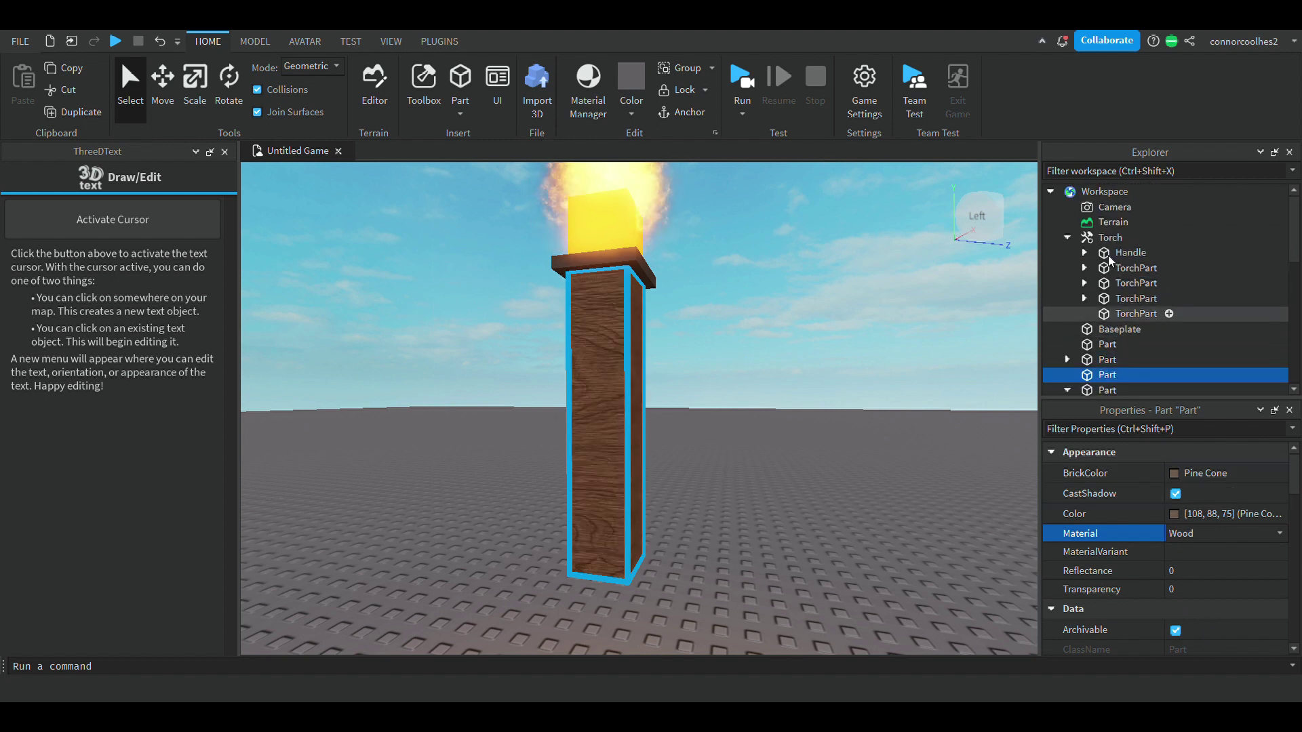
Try the Use2022Materials option of MaterialService to compare the wood texture, and turn it off again
click(1051, 193)
click(1096, 238)
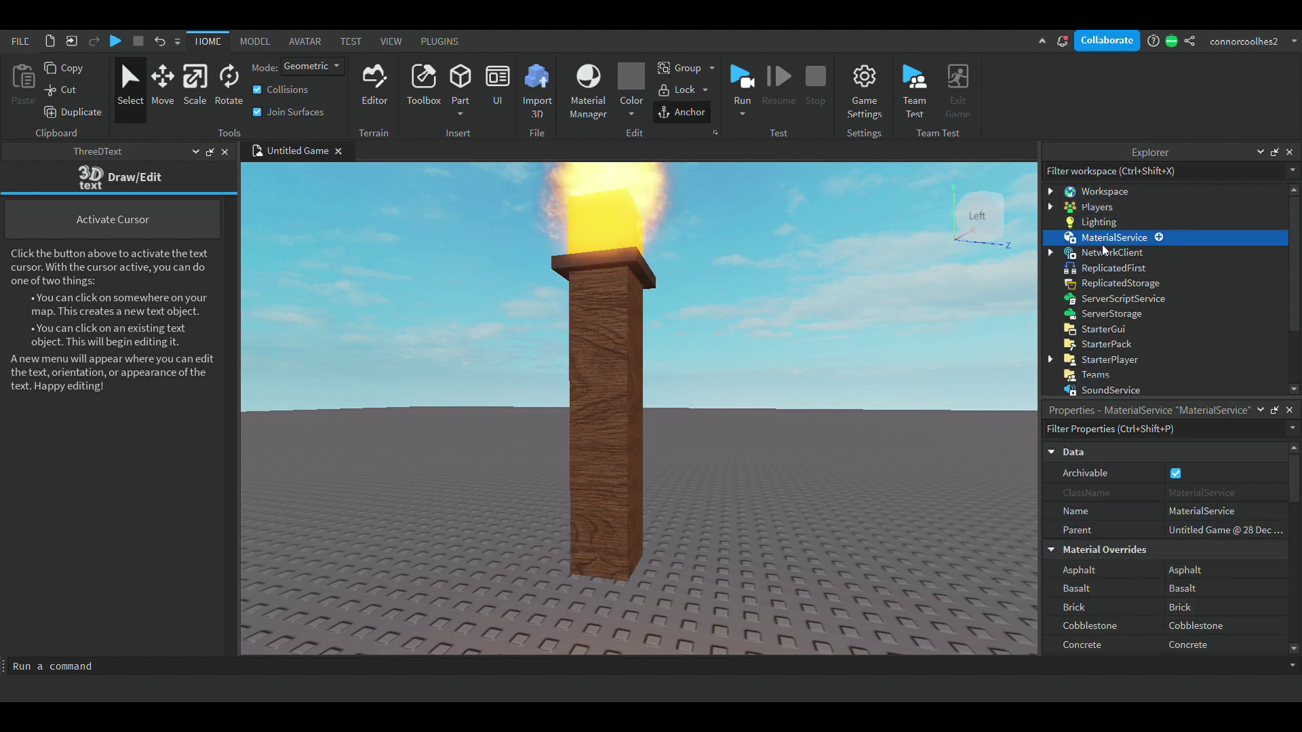
scroll(1197, 495, down, 10)
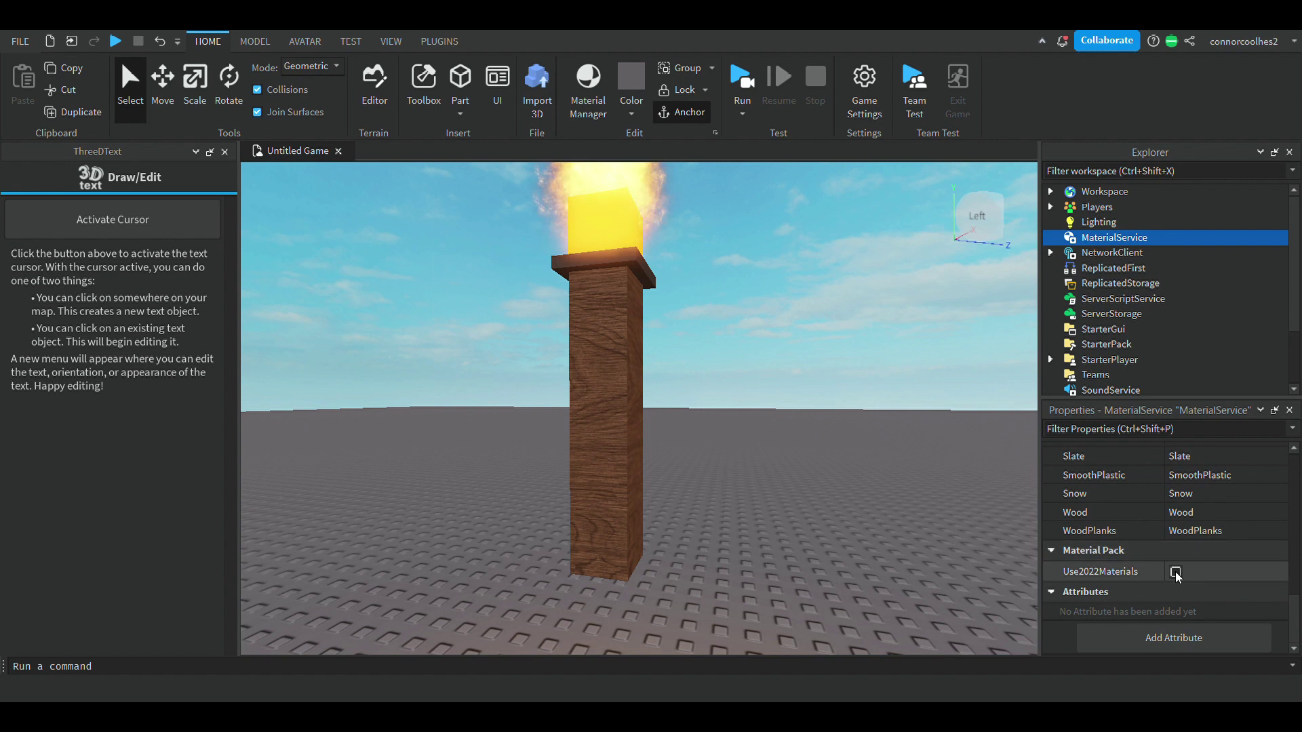
click(1176, 572)
right_drag(872, 444, 873, 444)
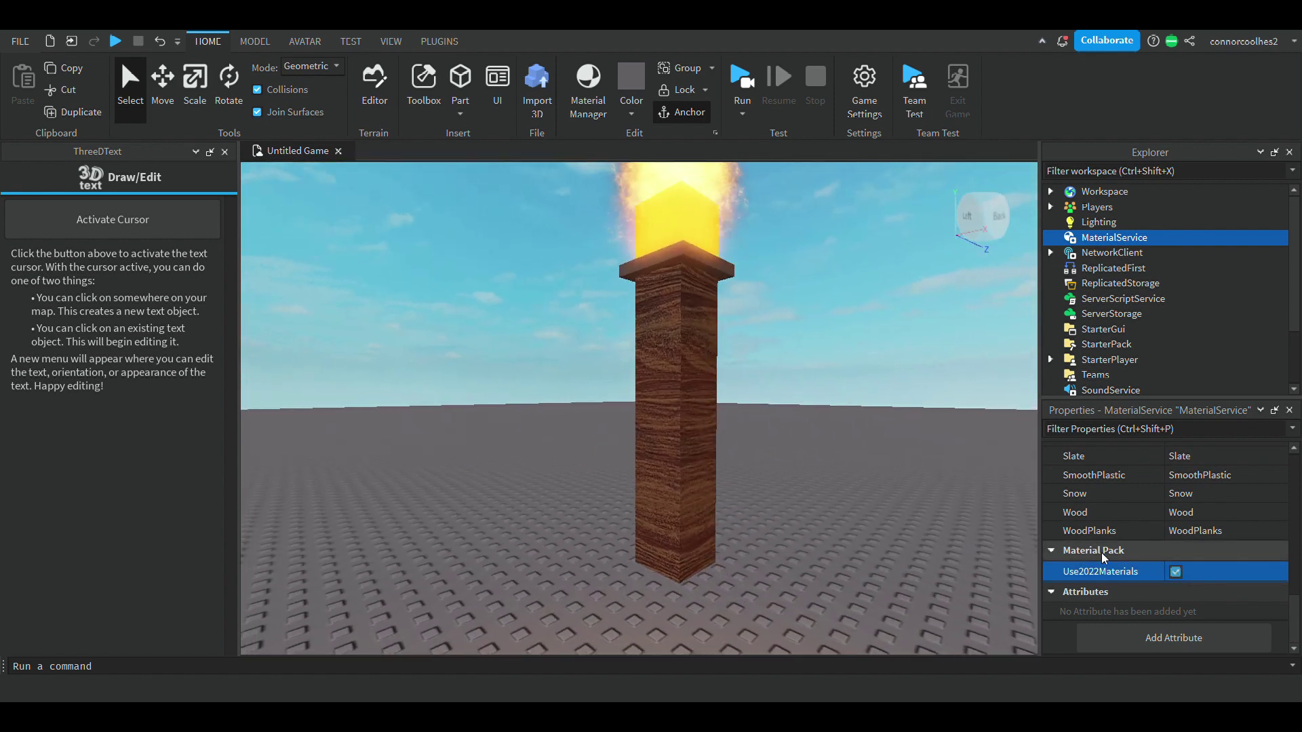
click(1176, 573)
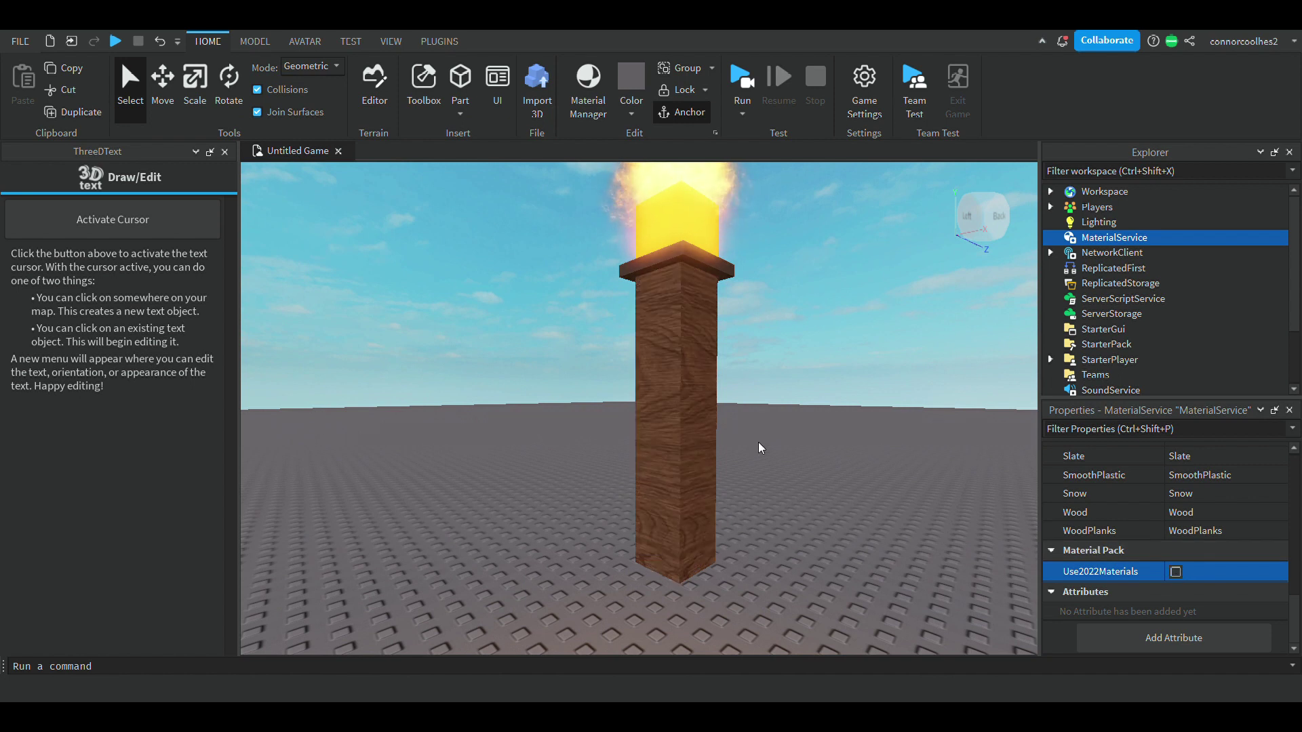
Duplicate the wooden stick and place the copy directly against the side of the original stick
mouse_move(679, 409)
right_down()
mouse_move(668, 413)
mouse_move(701, 429)
mouse_move(659, 390)
mouse_move(689, 408)
right_up()
key(s)
scroll(701, 429, up, 5)
click(699, 407)
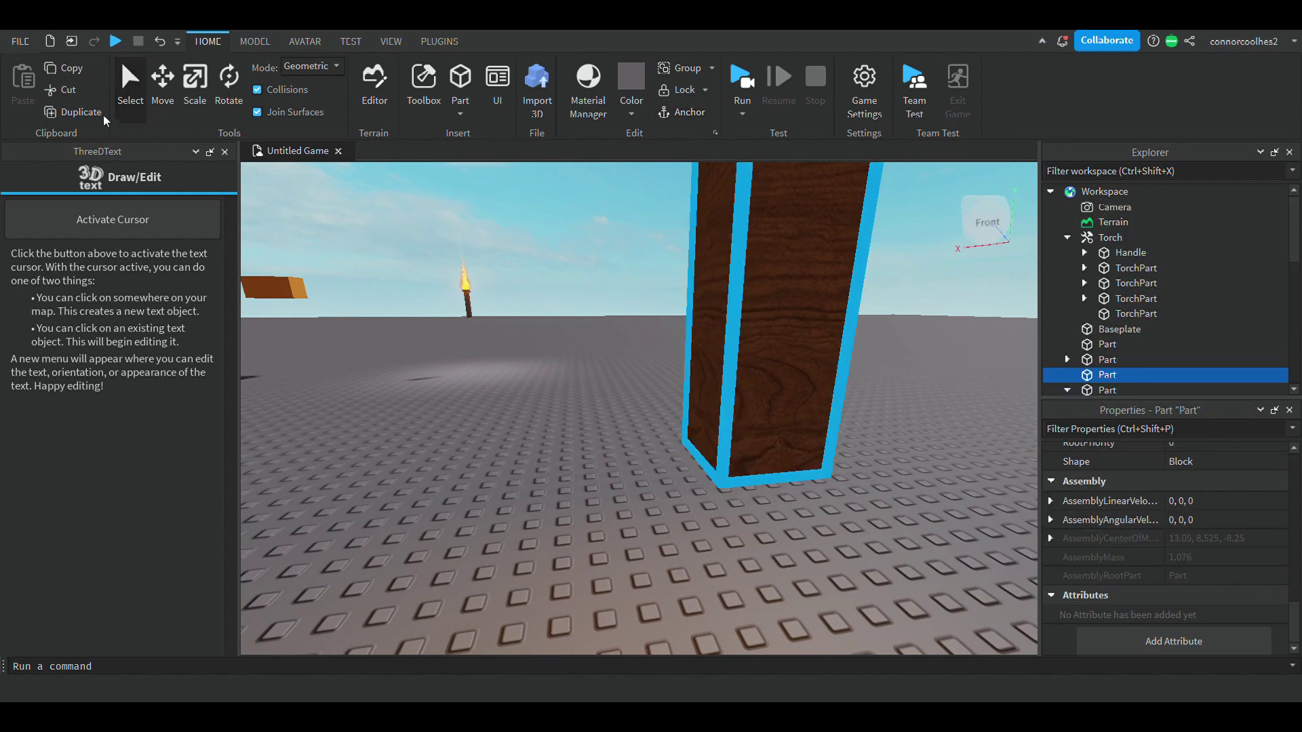
click(107, 117)
click(158, 120)
right_drag(453, 299, 455, 300)
scroll(453, 298, down, 5)
scroll(454, 300, up, 2)
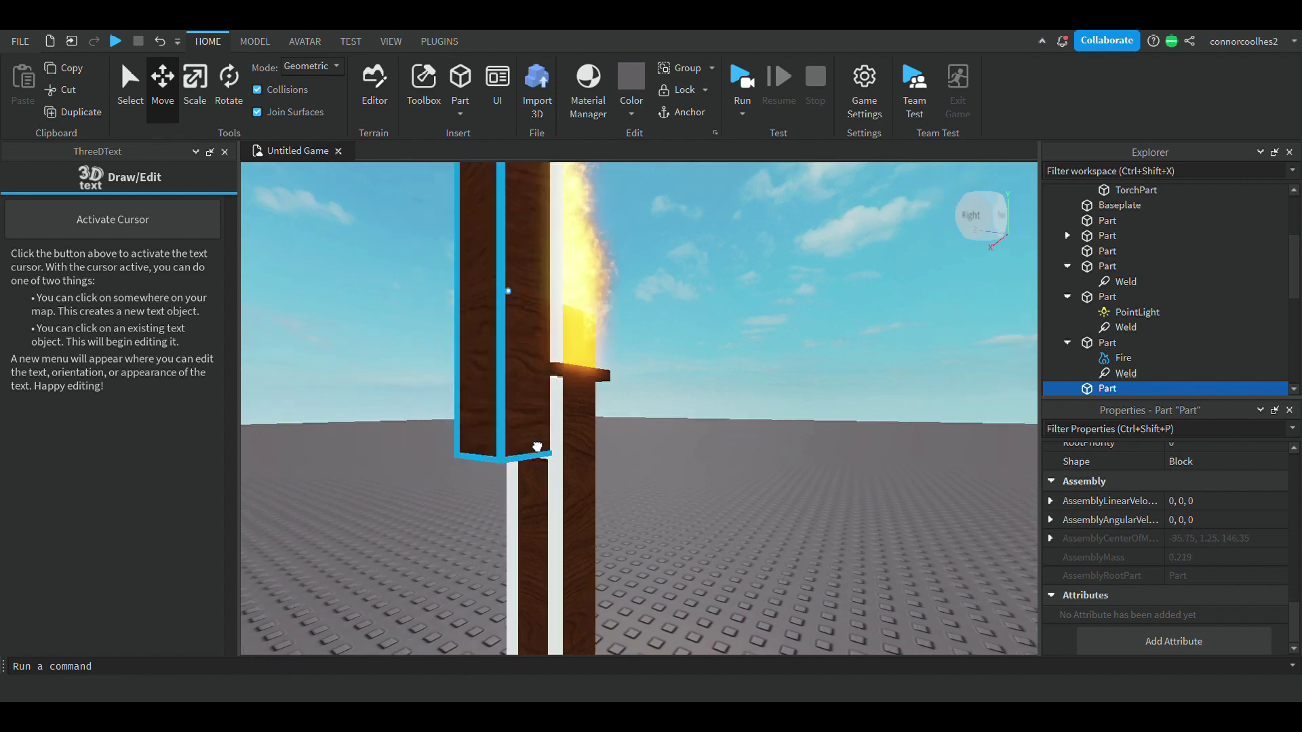
drag(537, 446, 503, 368)
key(f)
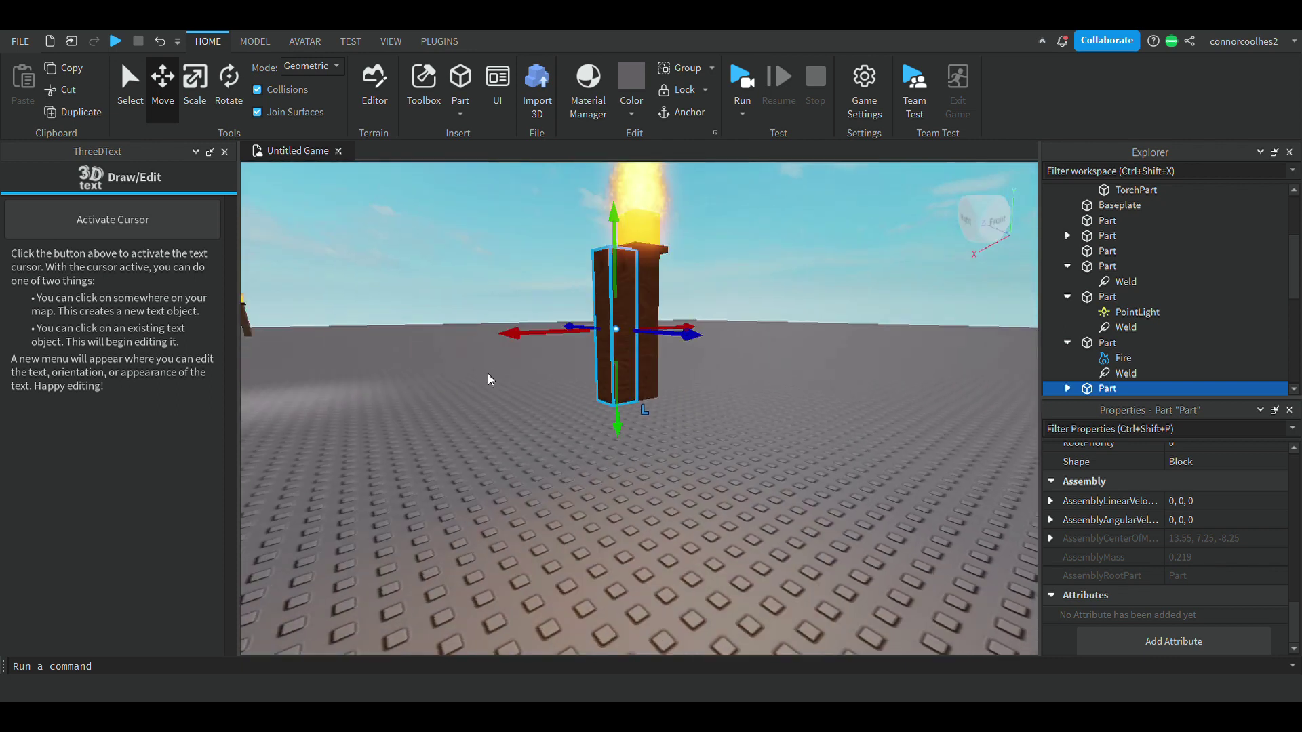
Scale the stick copy down from its upper end to a 0.5 × 0.5 × 0.5 cube at the base of the torch
click(195, 87)
scroll(592, 453, down, 5)
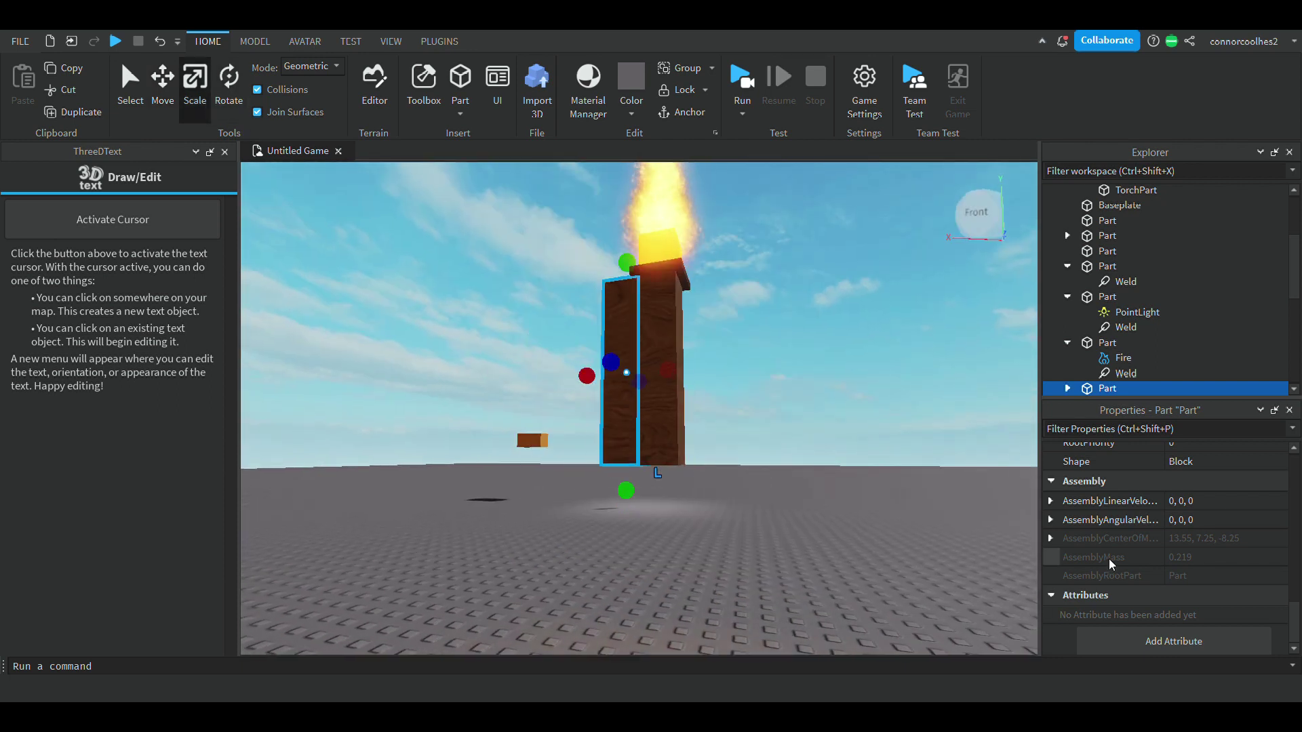
scroll(1112, 563, up, 8)
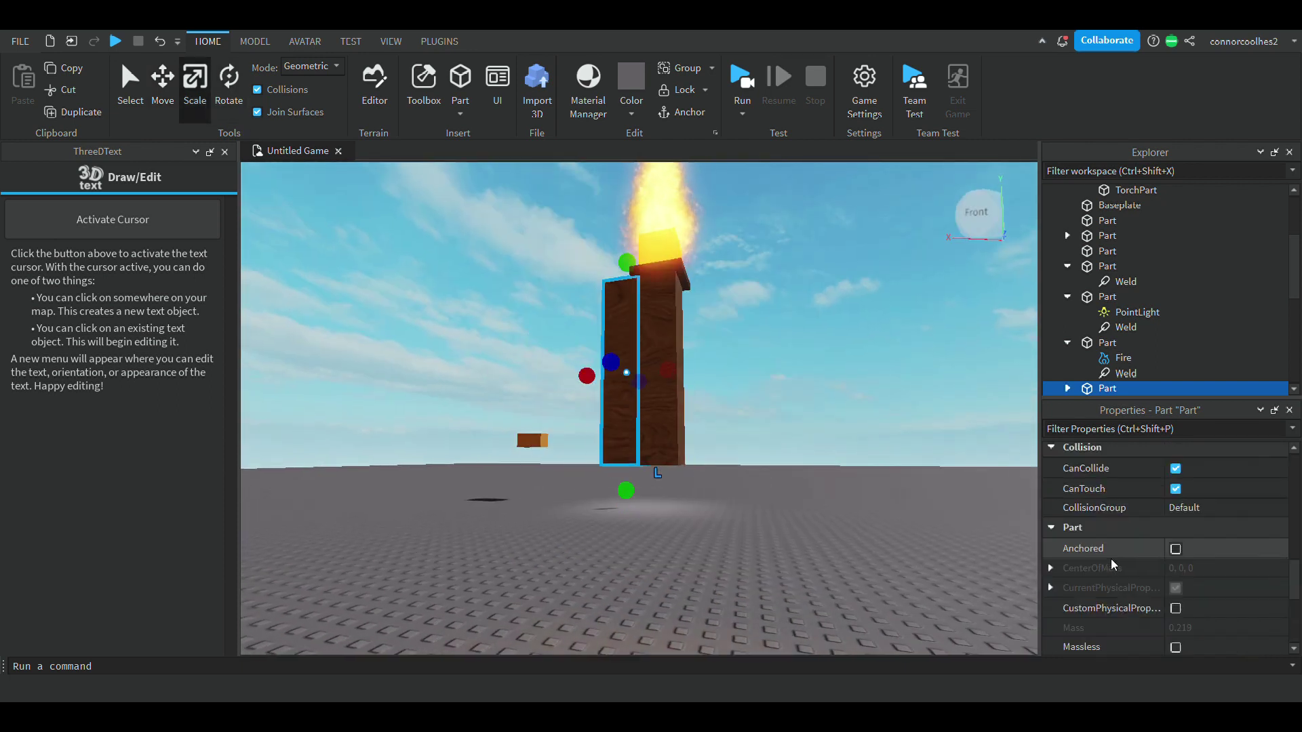
scroll(1112, 569, up, 3)
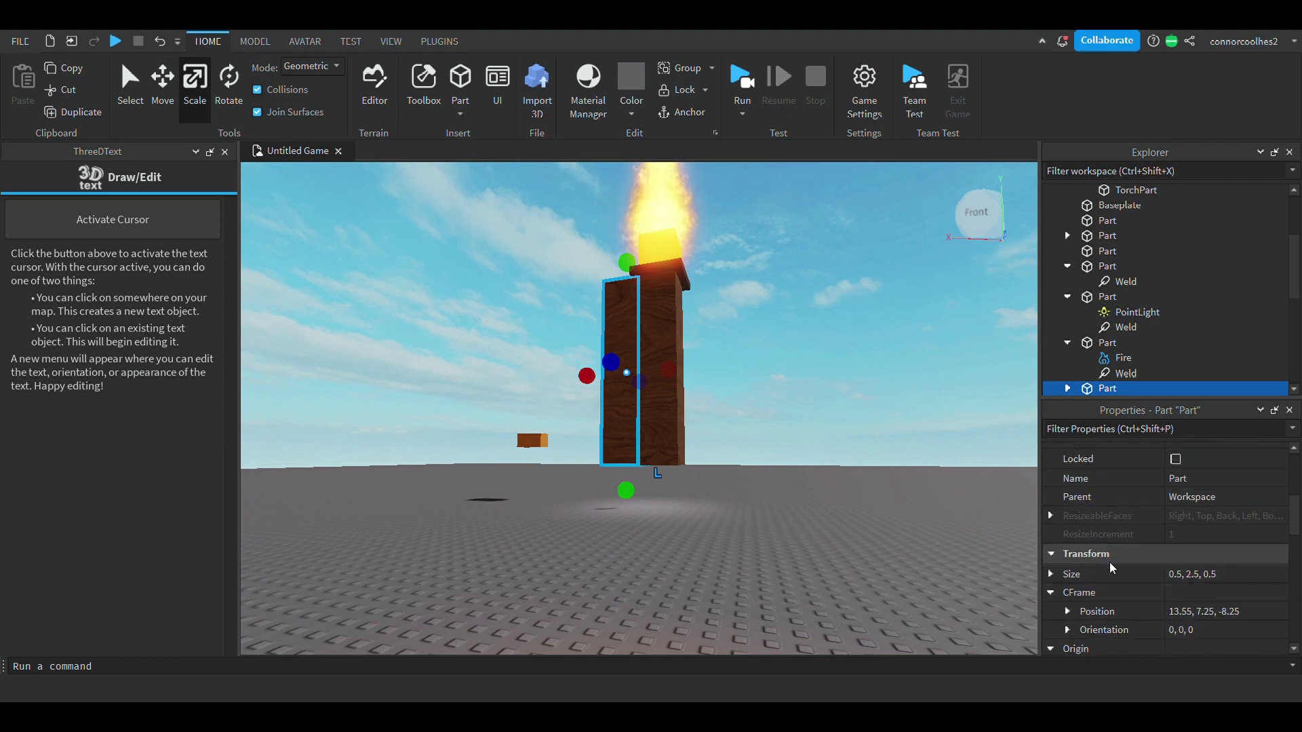
scroll(669, 350, up, 5)
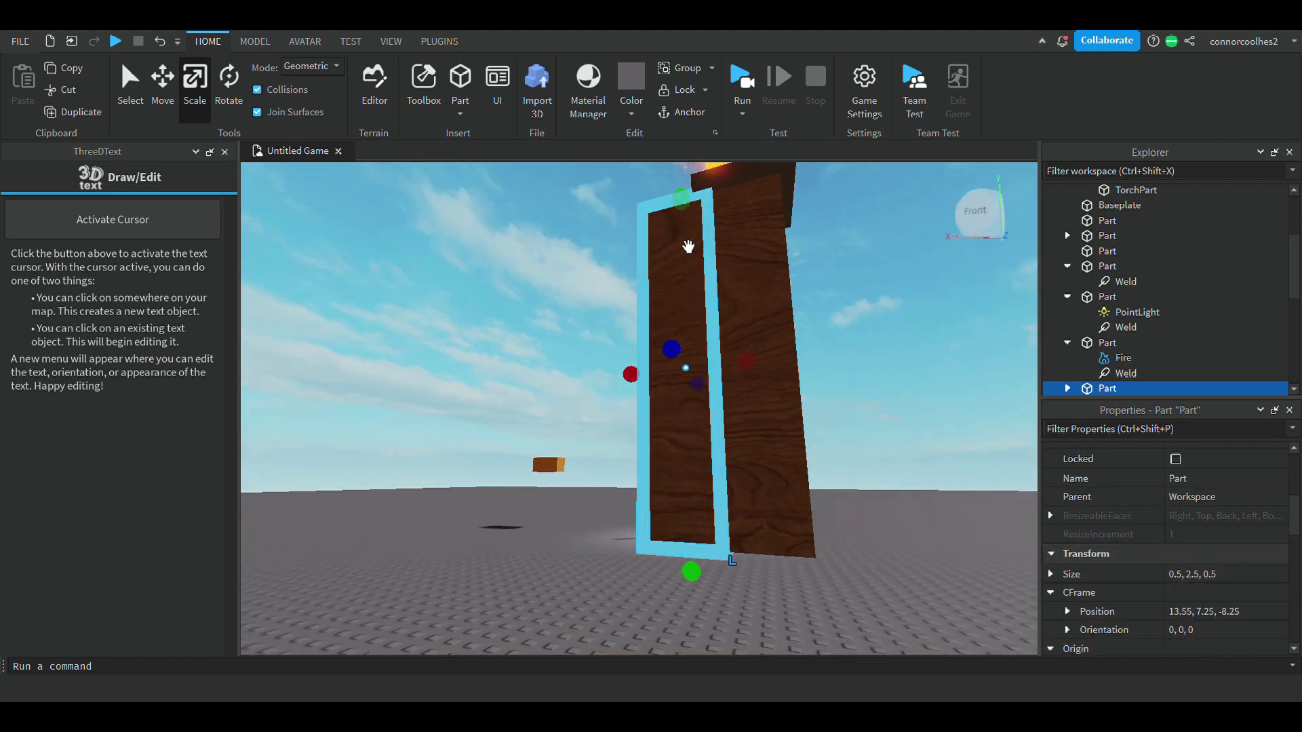
drag(678, 198, 698, 346)
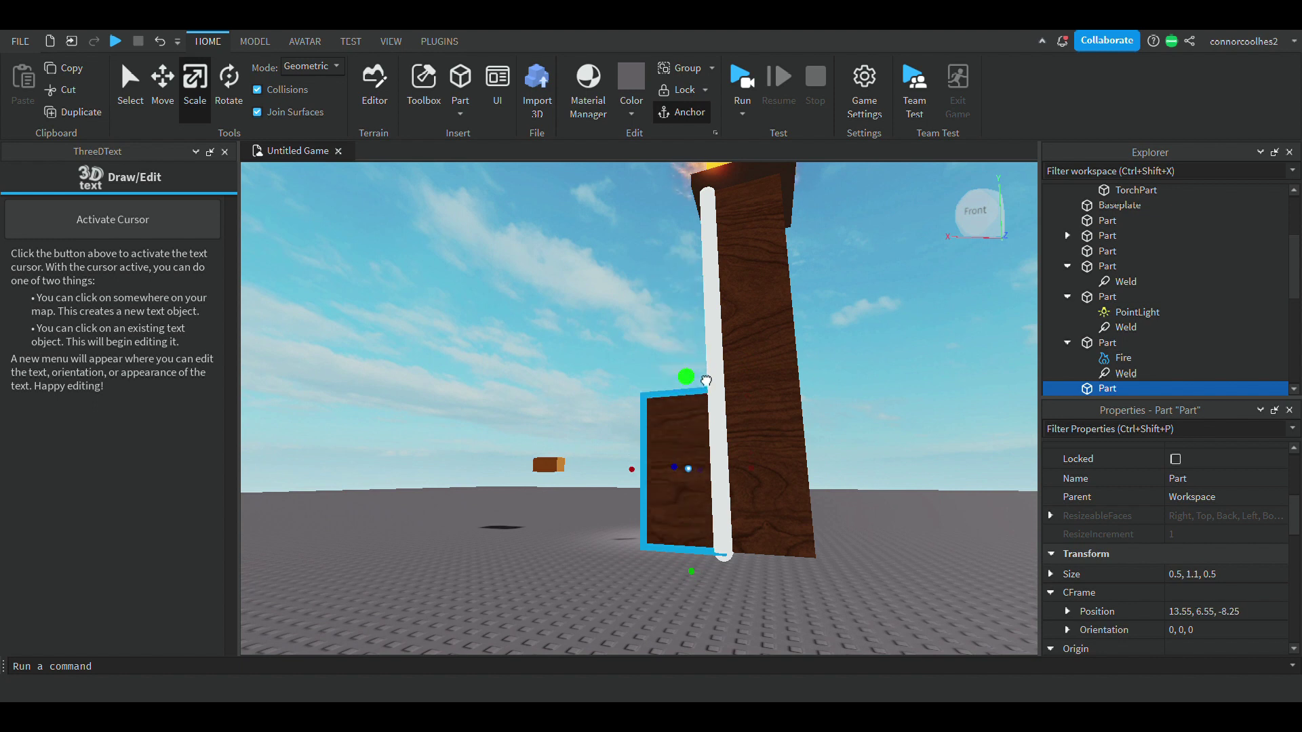
drag(706, 381, 718, 447)
Make the small cube beside the torch's base invisible by setting its Transparency to 1
scroll(1122, 506, down, 3)
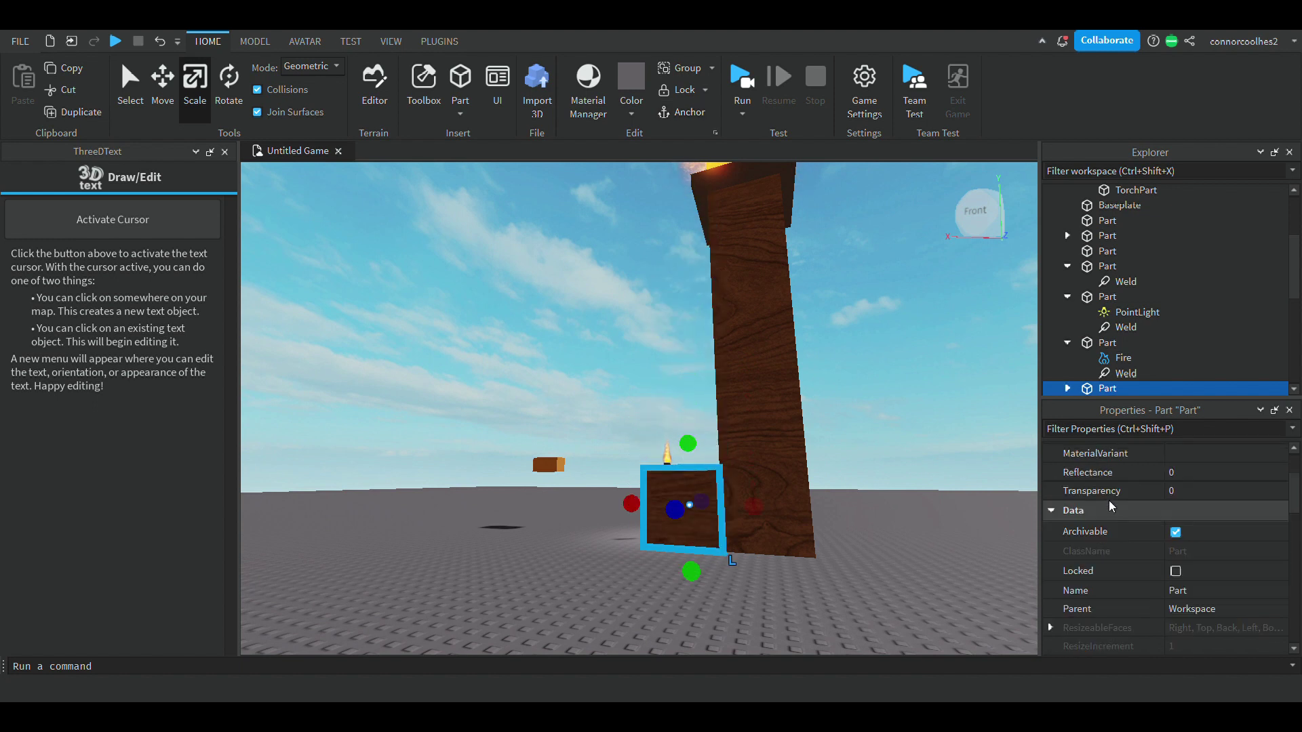
click(1187, 496)
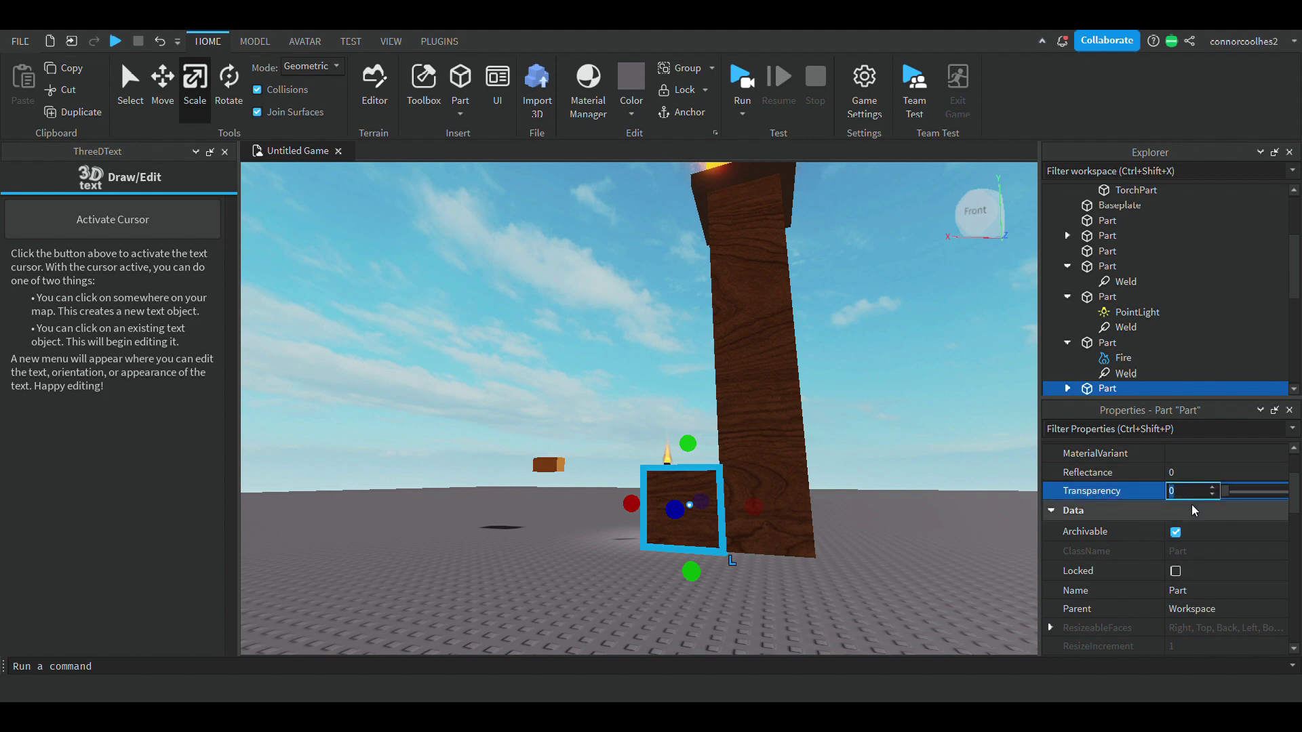
text(1)
scroll(1145, 538, up, 3)
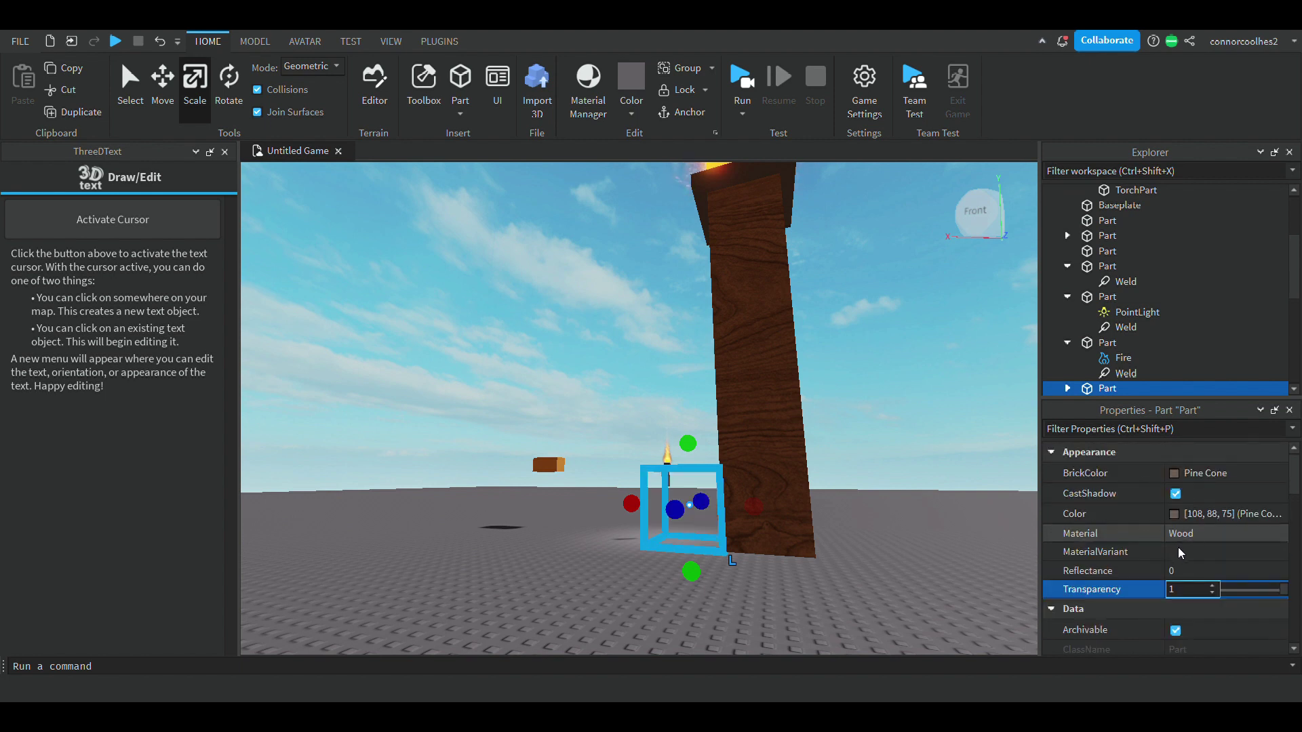
Rename the invisible cube as Handle
scroll(1174, 536, down, 3)
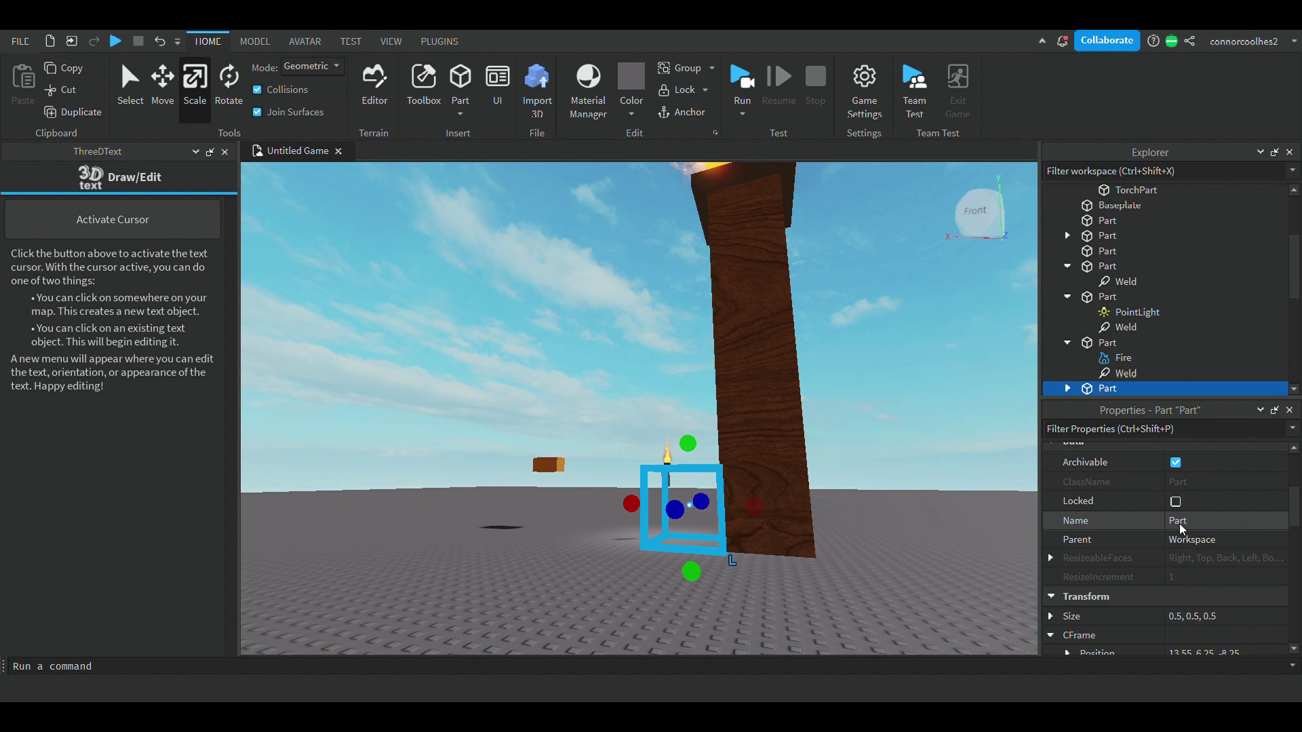
click(1180, 524)
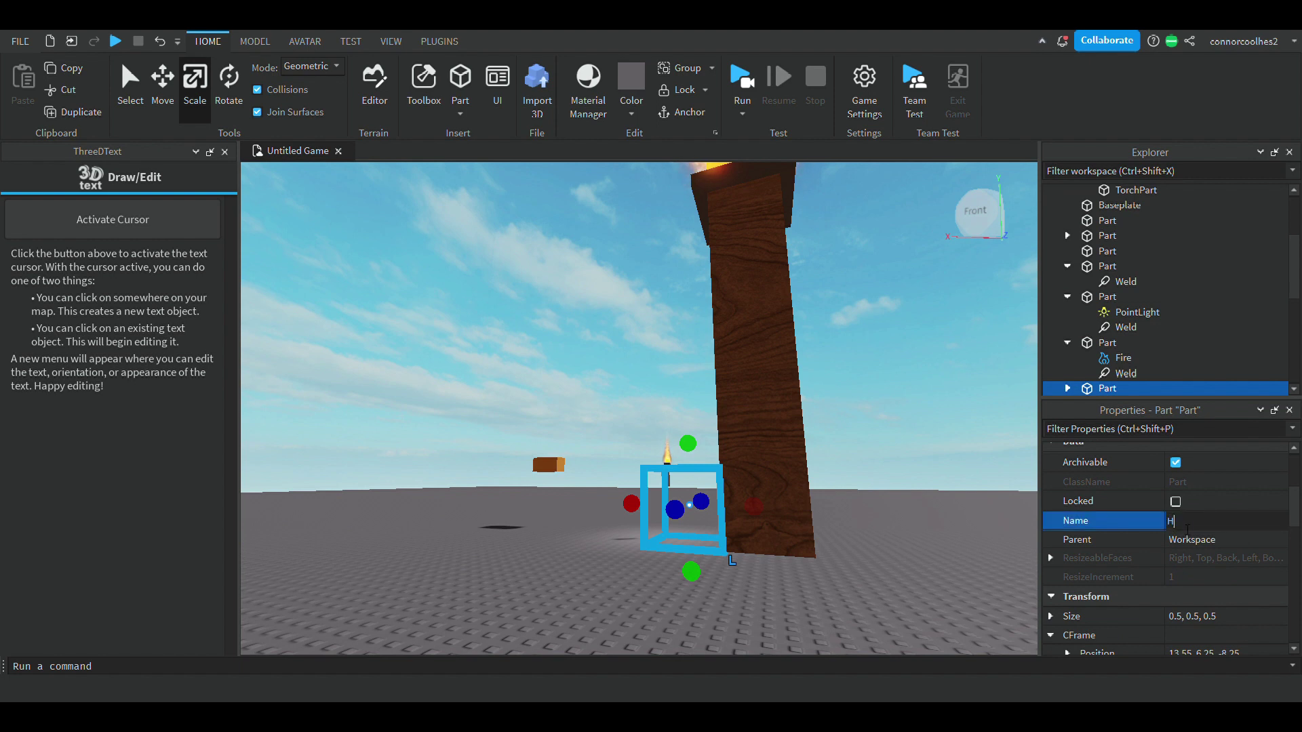
text(Handle)
key(Return)
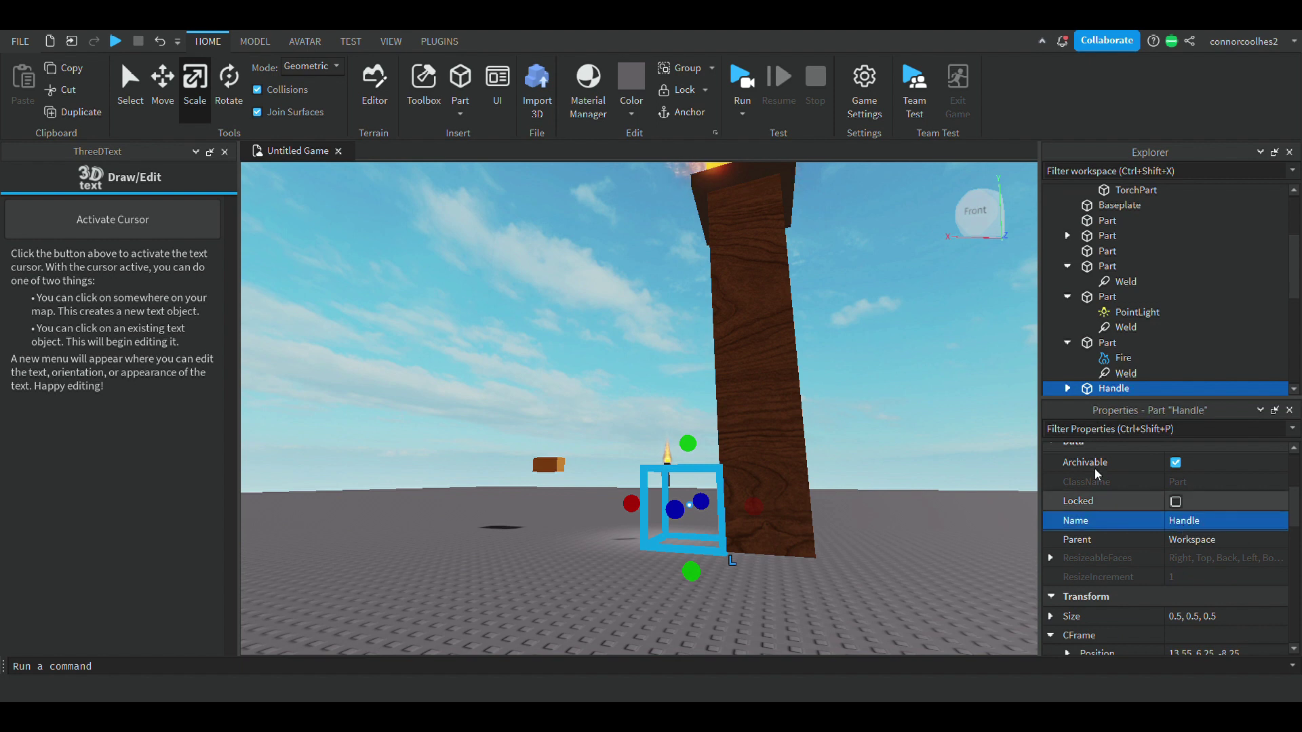
Examine which parts in the Workspace make up the new torch, including the invisible Handle
click(930, 453)
right_drag(927, 448, 940, 470)
key(s)
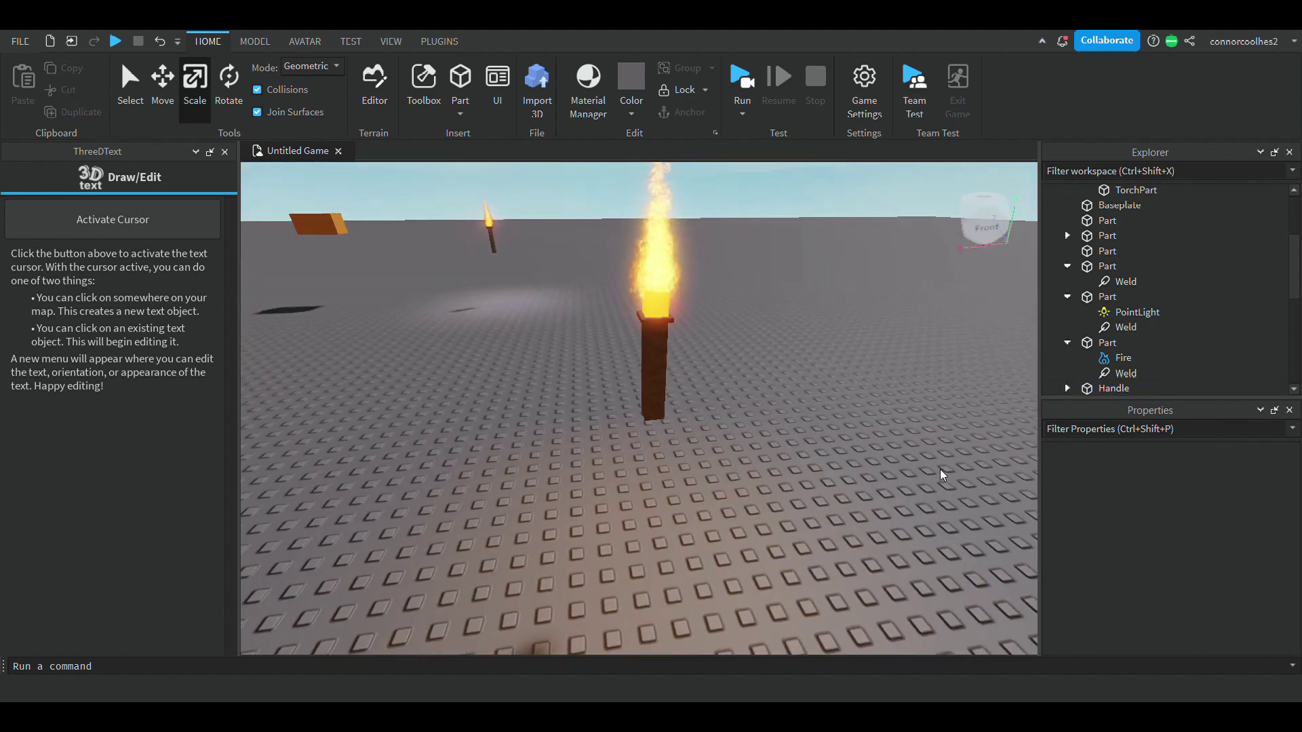
drag(774, 503, 612, 270)
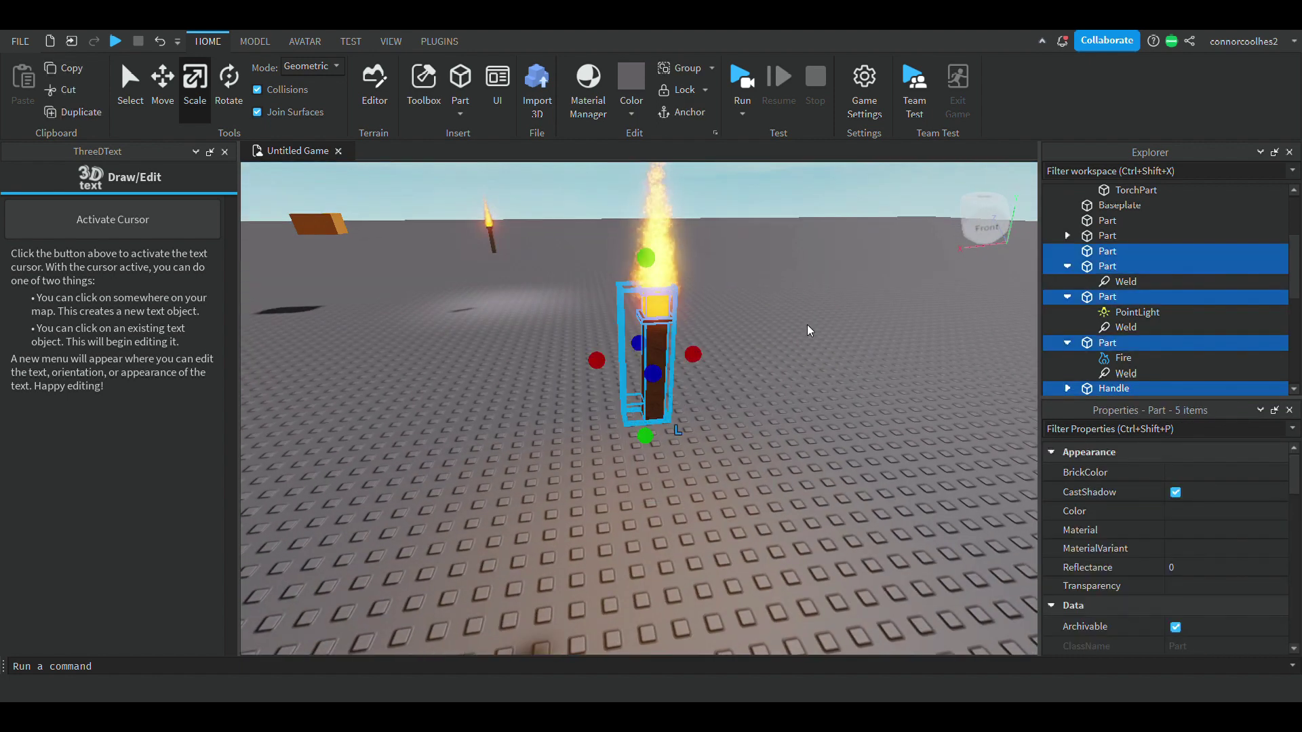
click(810, 330)
scroll(1089, 288, up, 3)
scroll(1095, 284, down, 3)
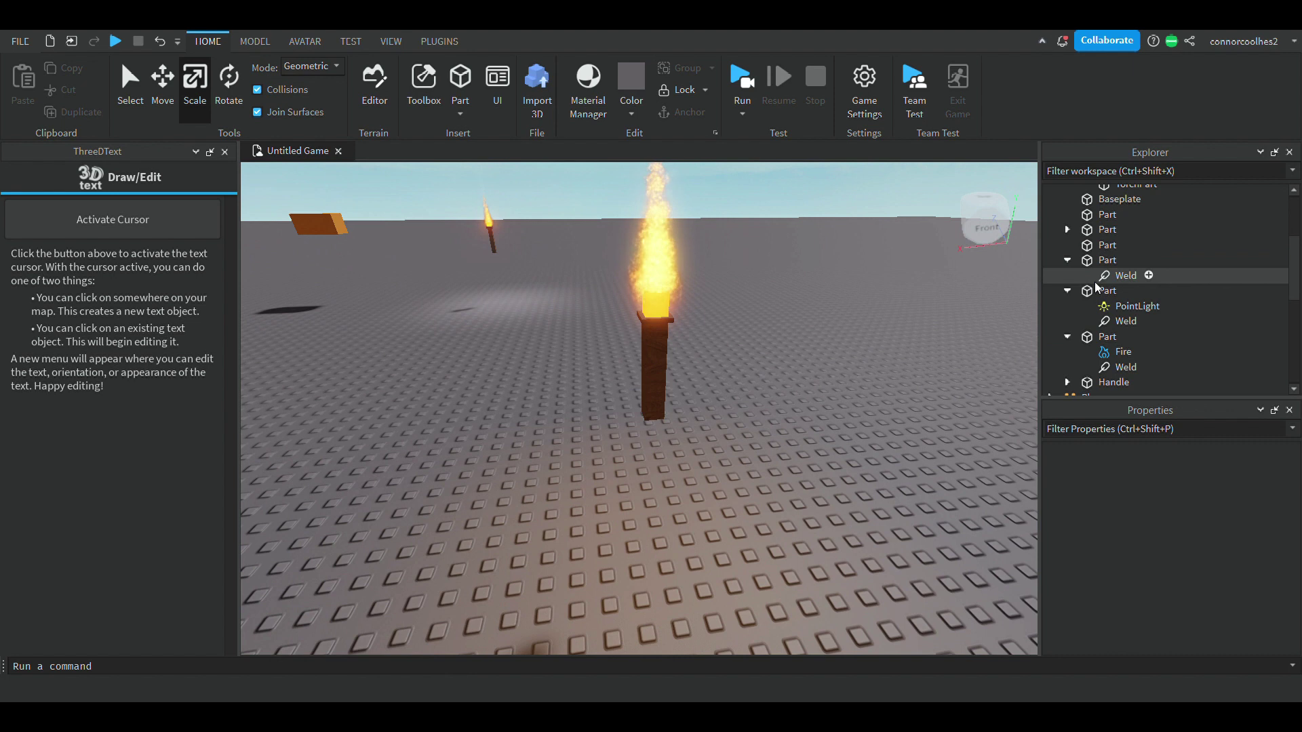
drag(597, 258, 712, 449)
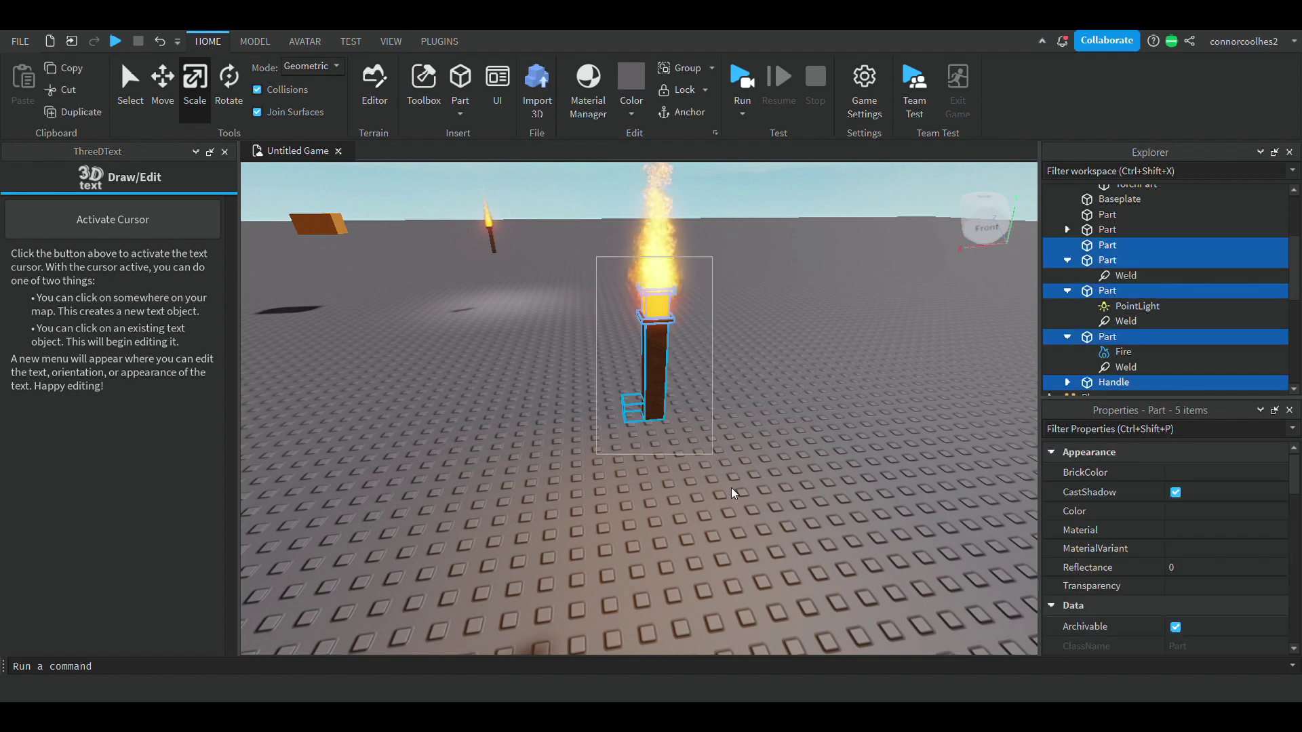
click(743, 478)
Insert a Tool object into the Workspace
scroll(1135, 296, up, 3)
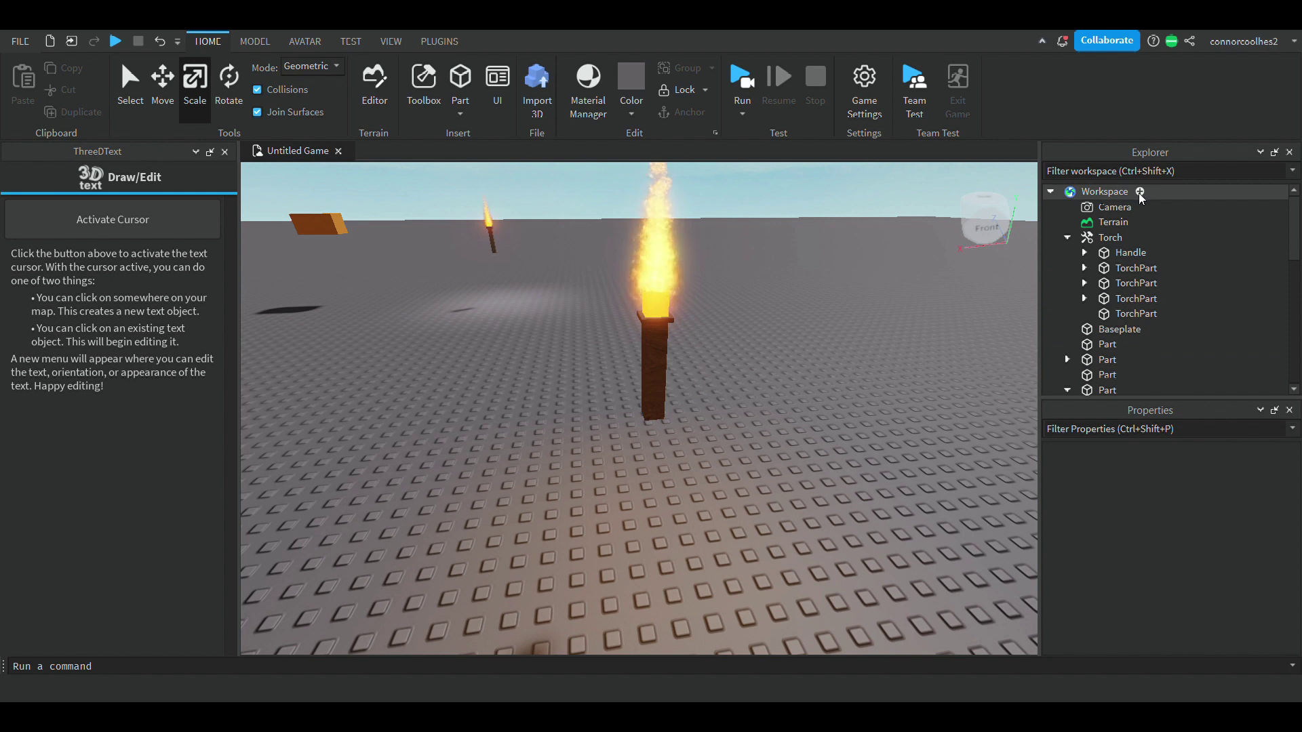
click(1139, 194)
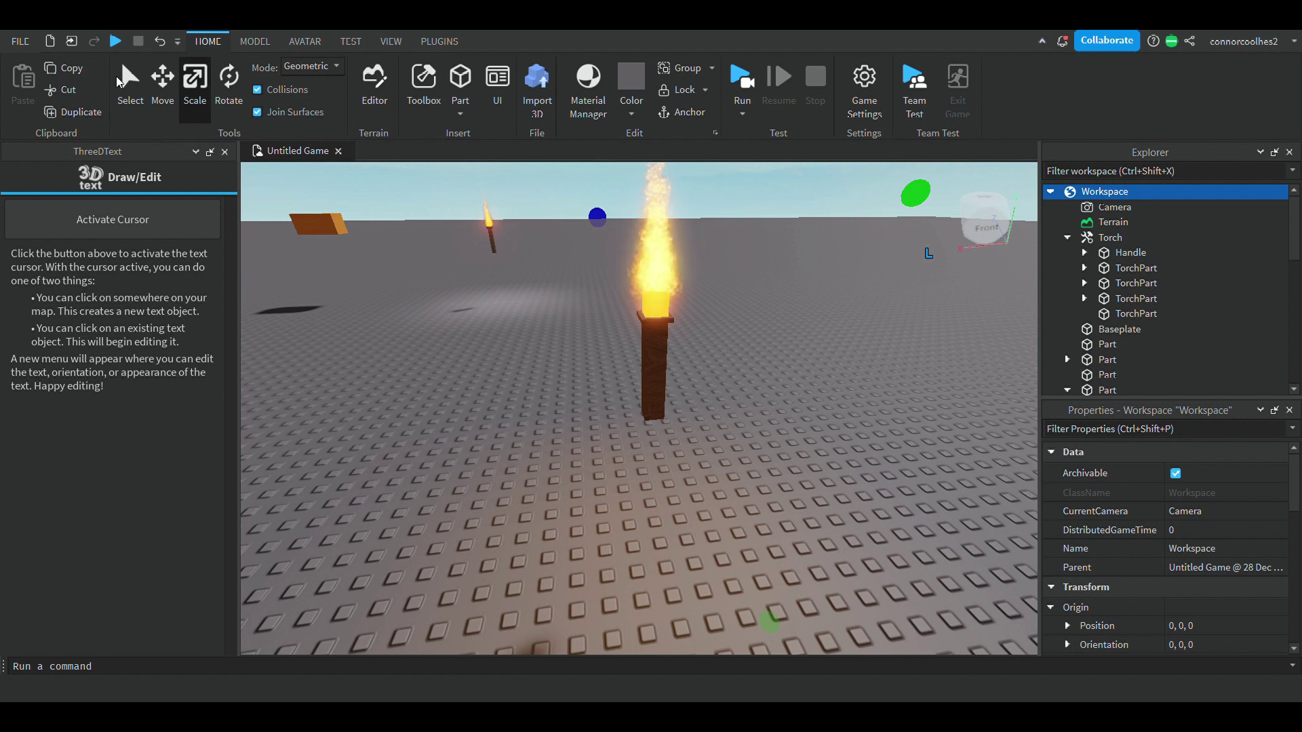
click(160, 41)
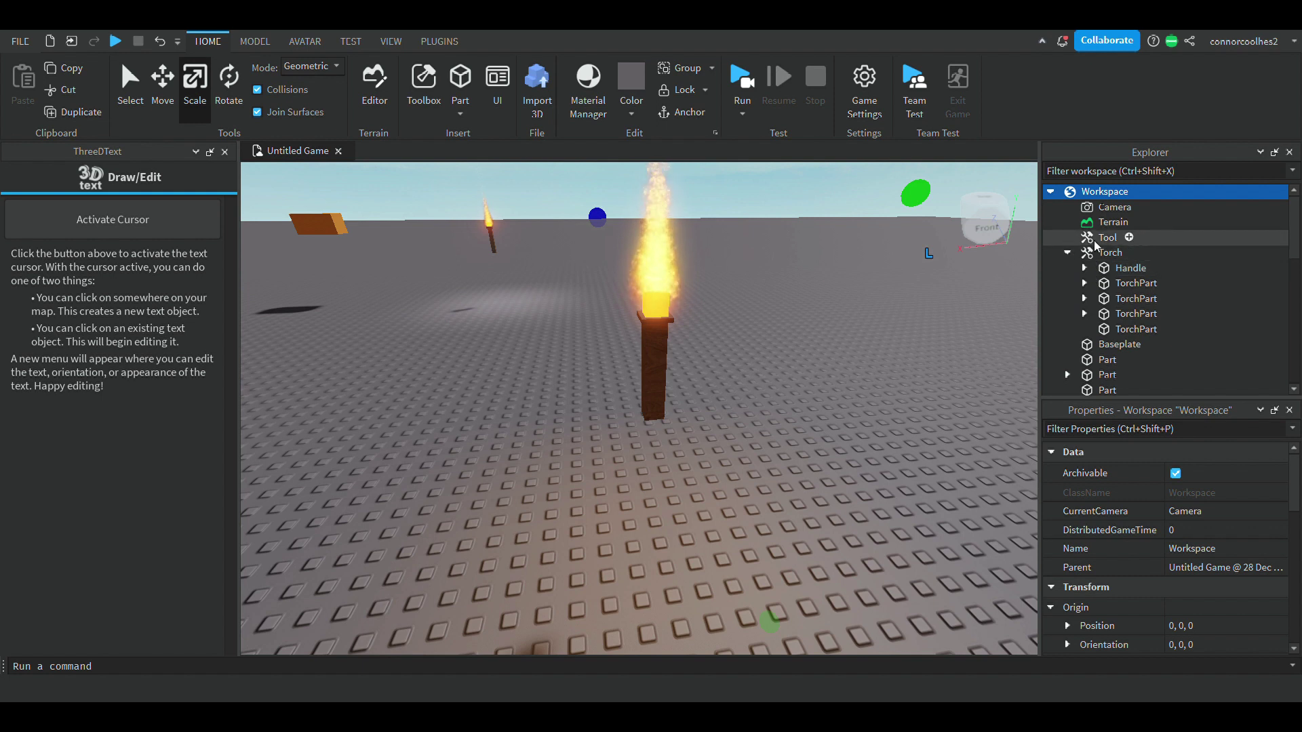
Move all five parts of the new torch, including Handle, into the Tool object
scroll(1098, 309, down, 3)
drag(758, 479, 596, 253)
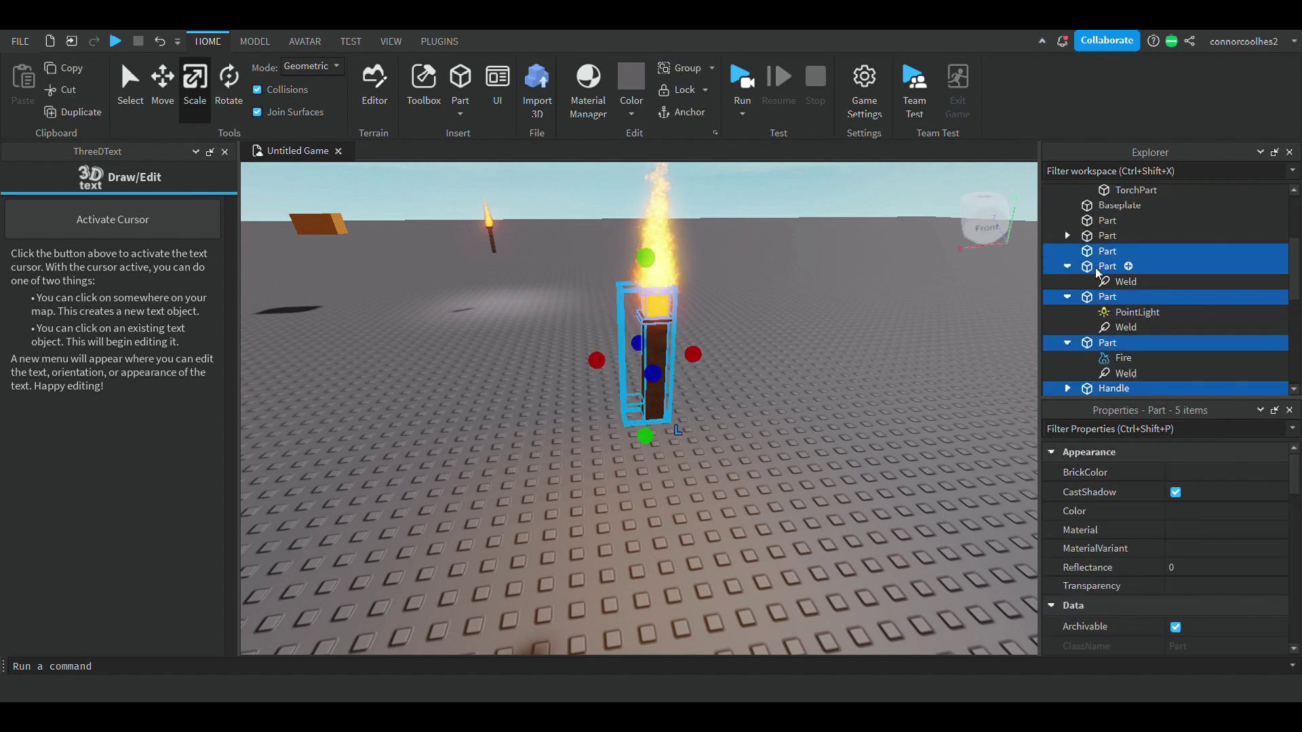
scroll(1105, 339, up, 3)
drag(1104, 339, 1088, 243)
click(1088, 239)
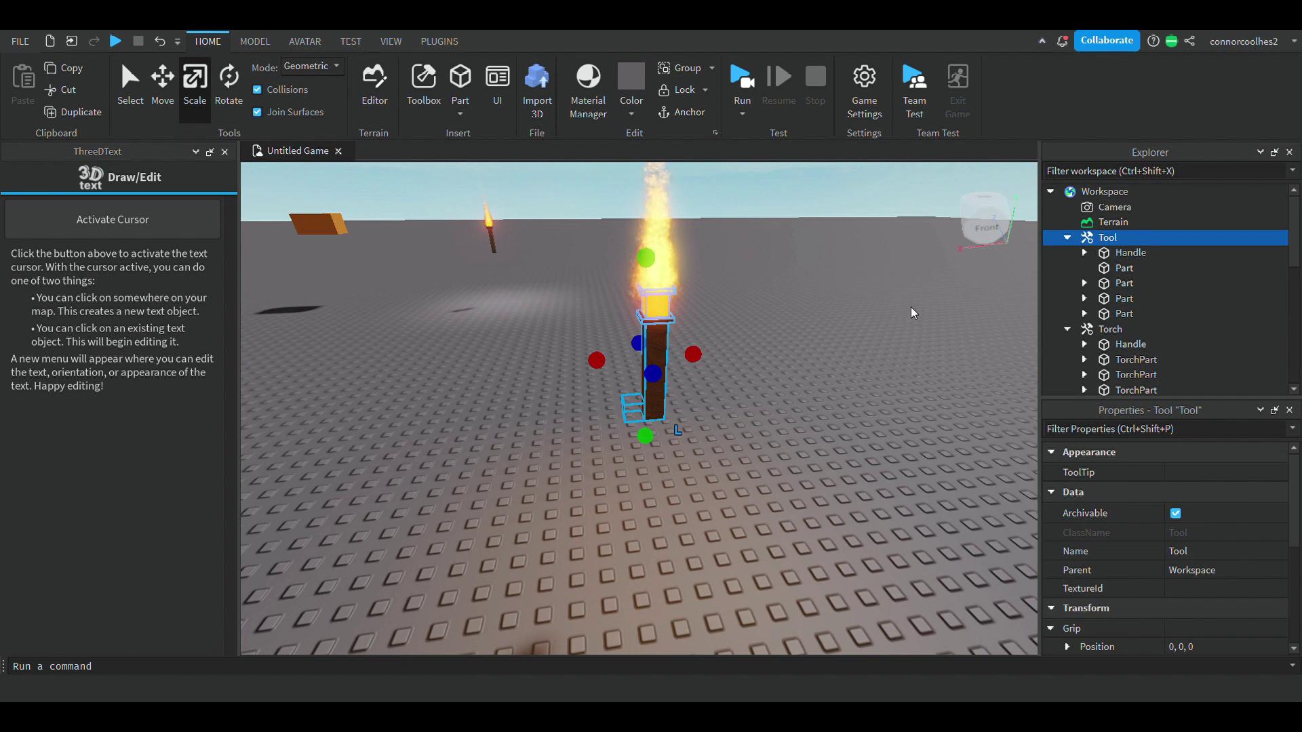
Collapse the Workspace tree, start a play test and open the player's inventory in the game
right_drag(898, 316, 895, 314)
key(s)
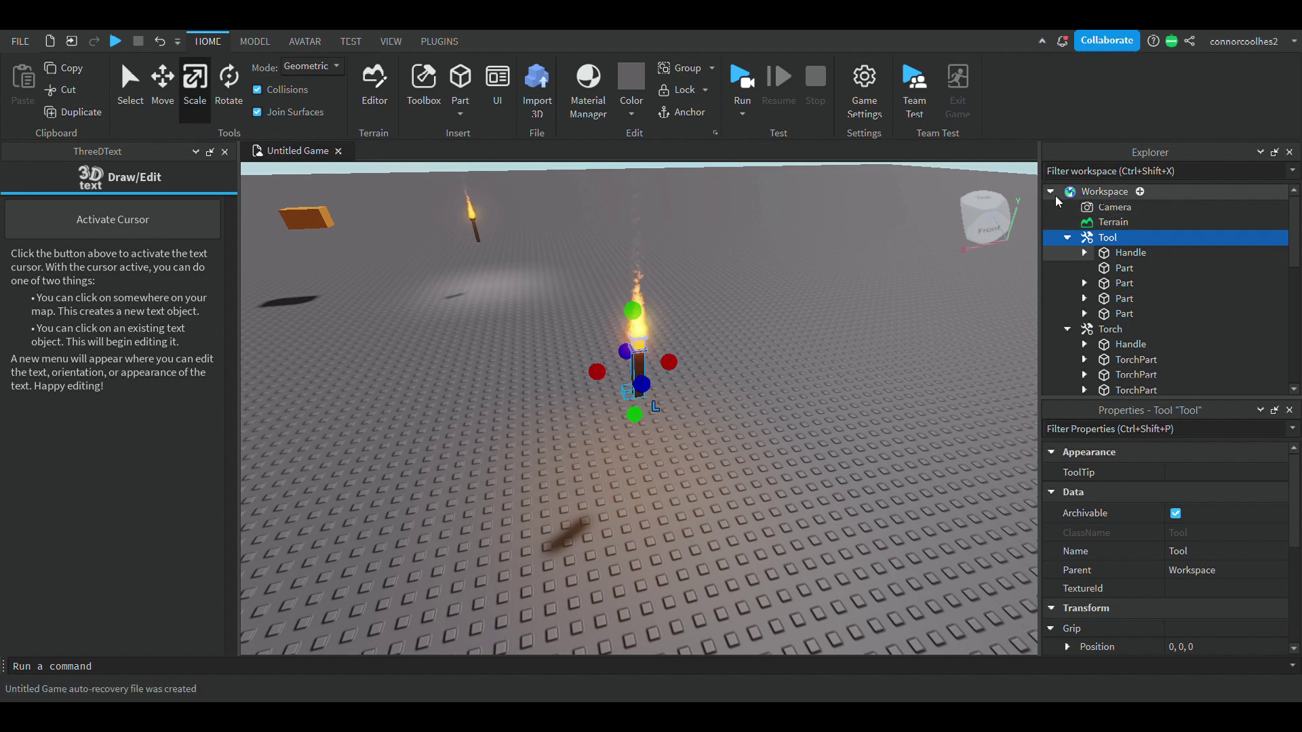
click(1052, 195)
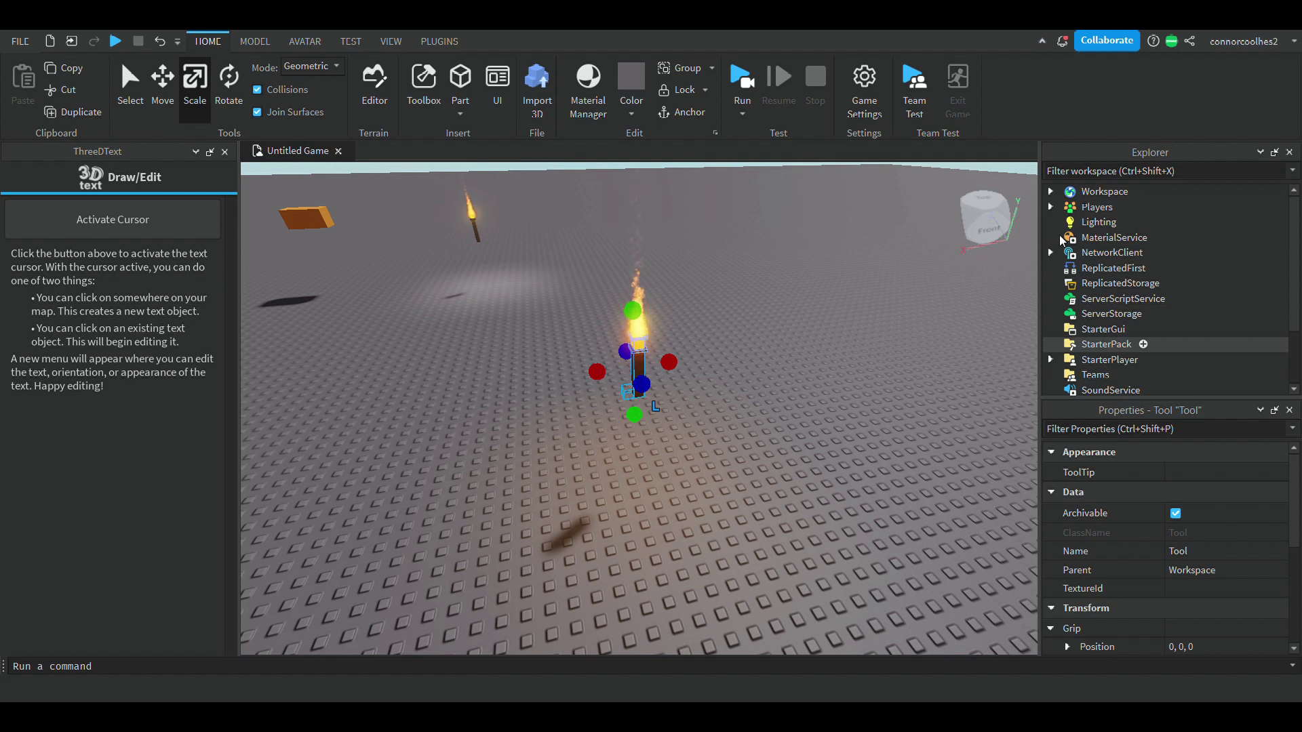
click(803, 204)
right_drag(805, 212, 738, 135)
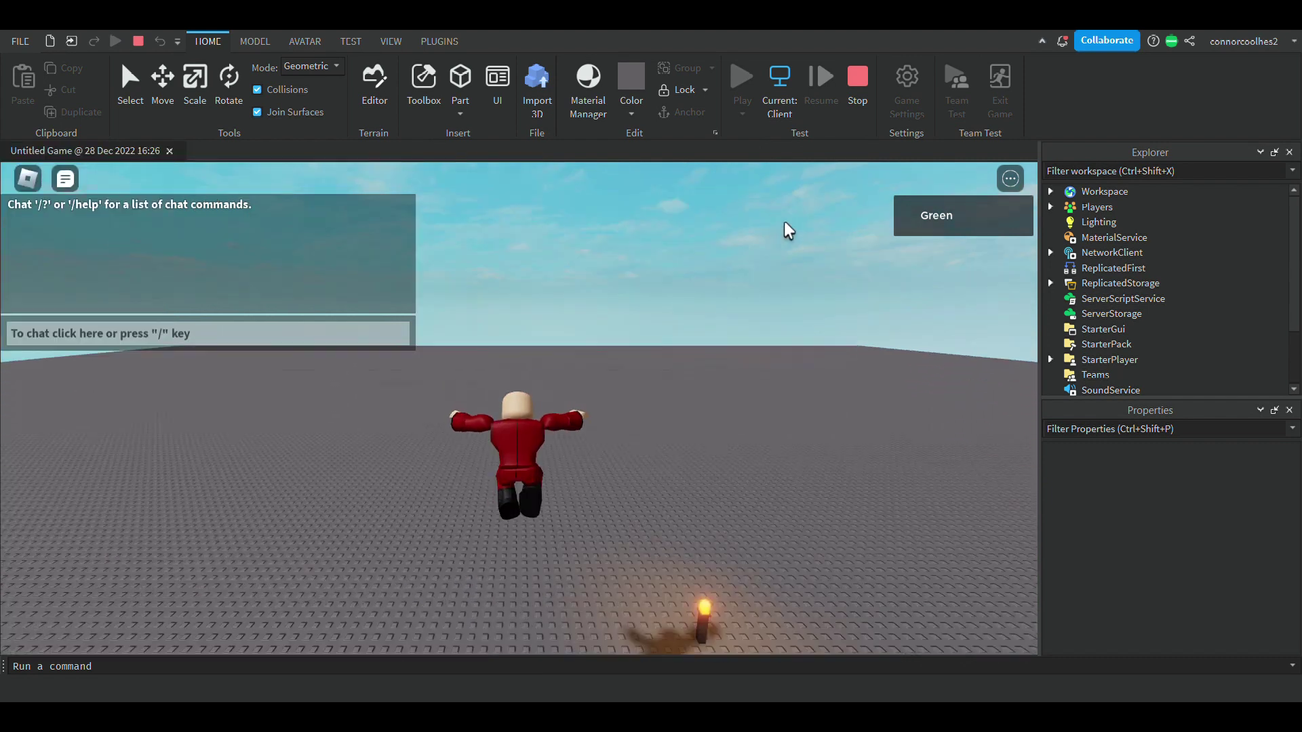
click(1015, 183)
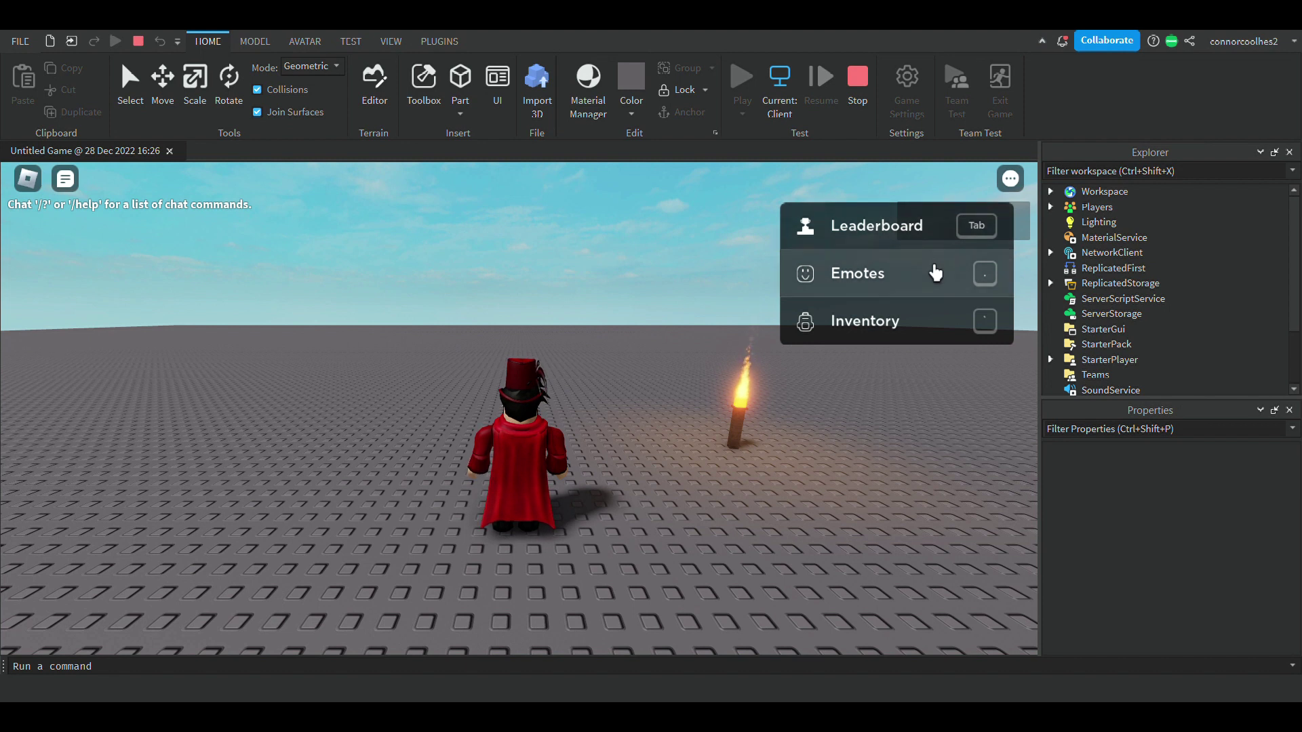
click(965, 328)
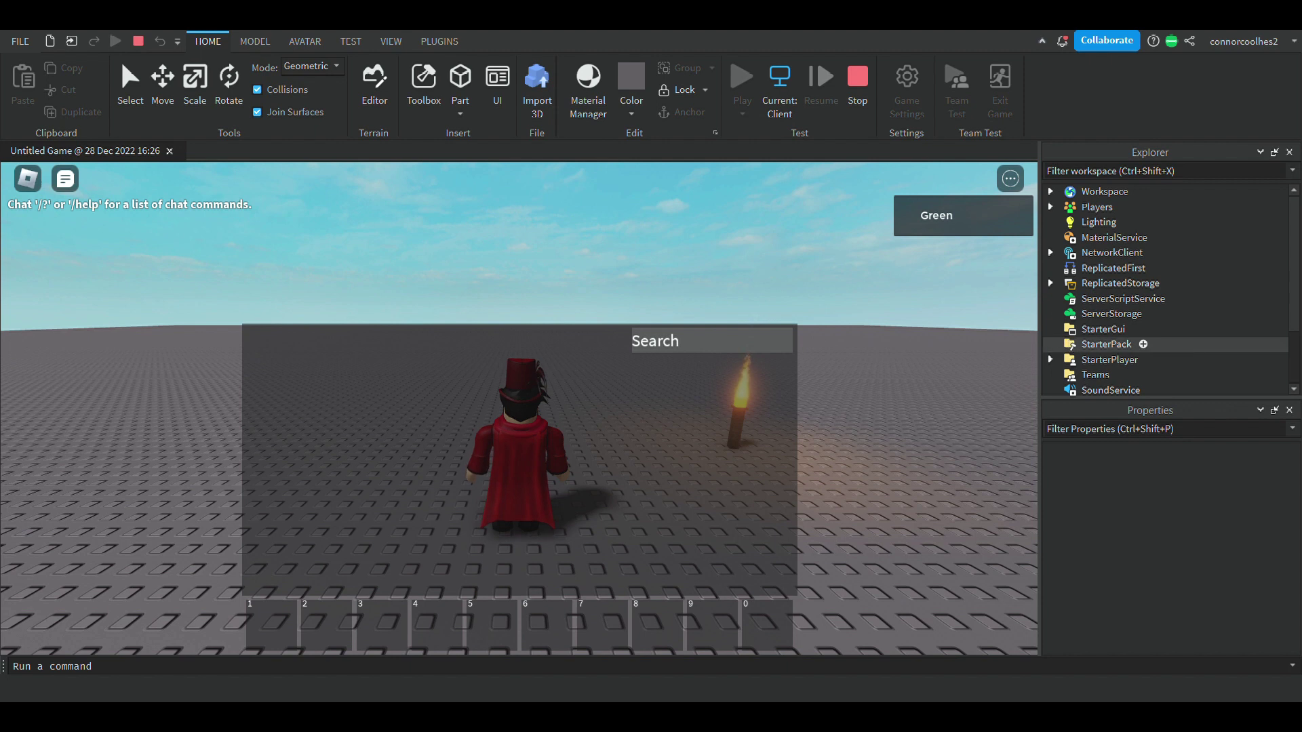
Walk the character around near the torches with the inventory open, and close the inventory
key(w)
key(s)
right_drag(511, 225, 511, 226)
key(s)
key(w)
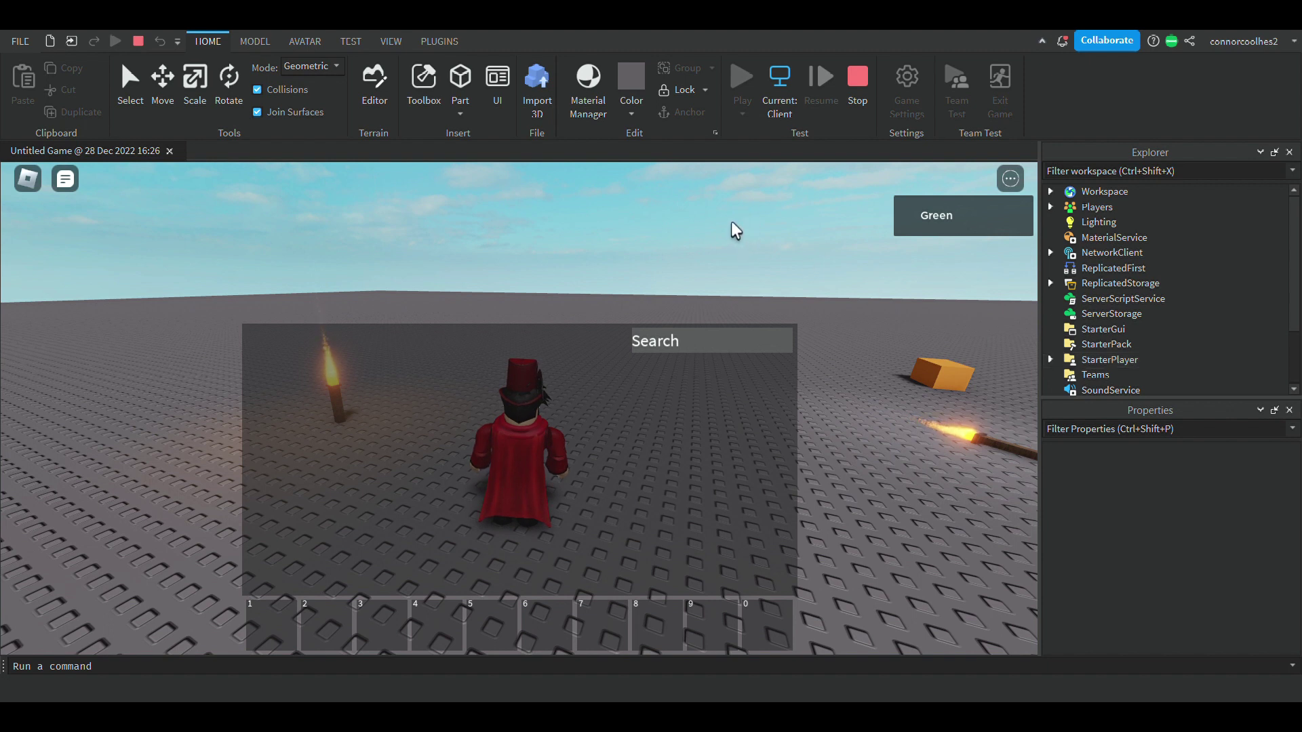
key(Tab)
key(Tab)
key(grave)
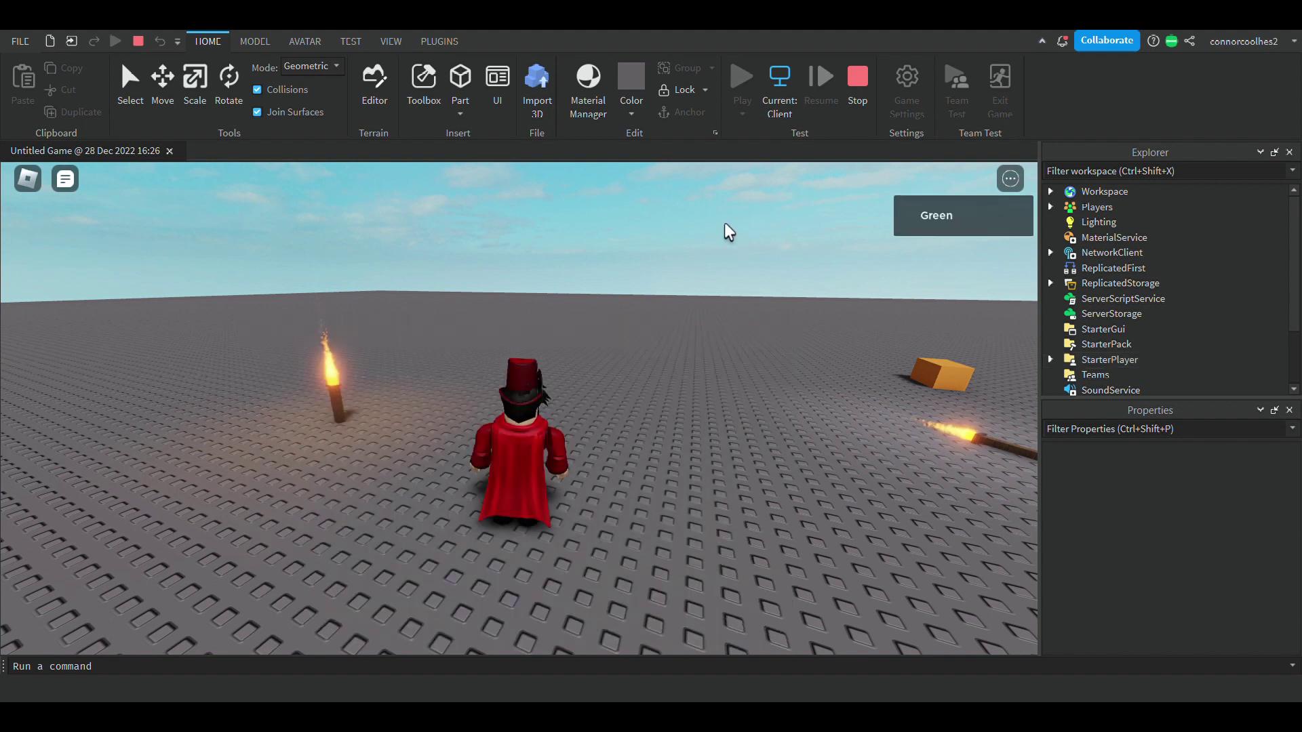
Walk the character up to the new standing torch, and stop the play test
key(w)
right_drag(702, 244, 699, 251)
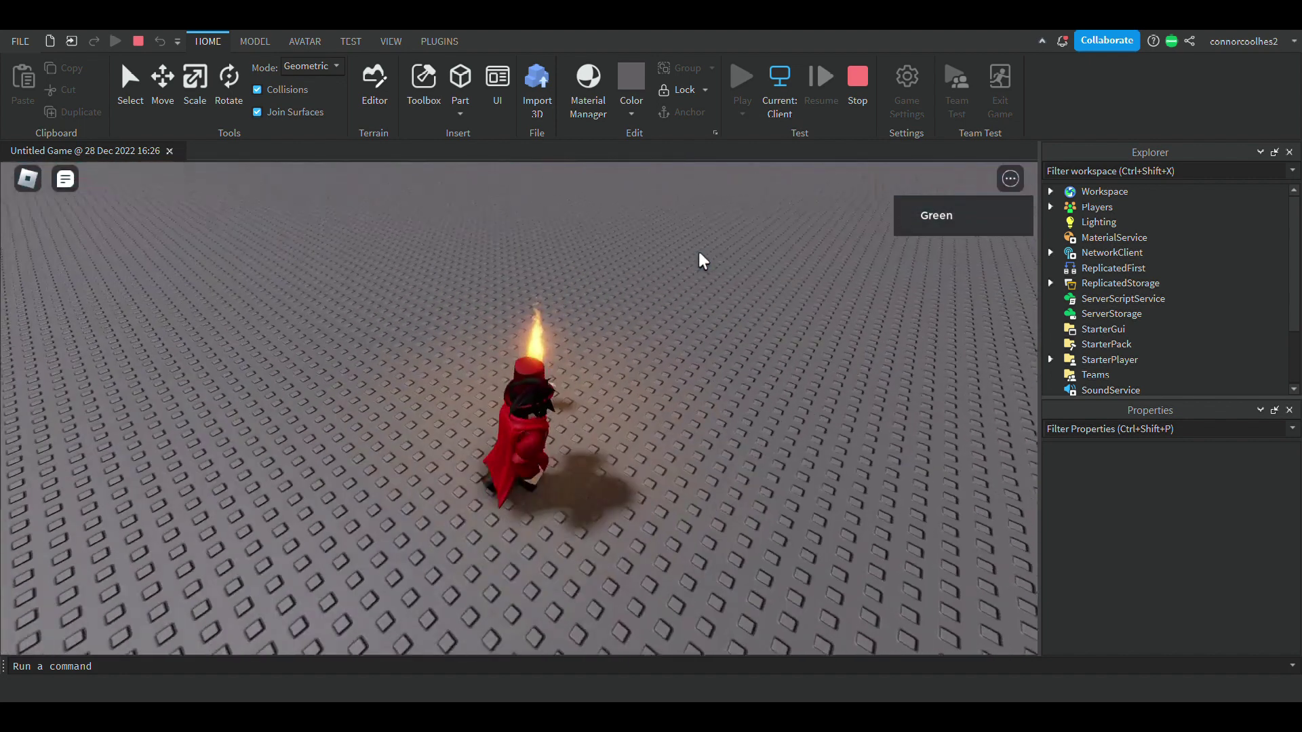
key(shift+F5)
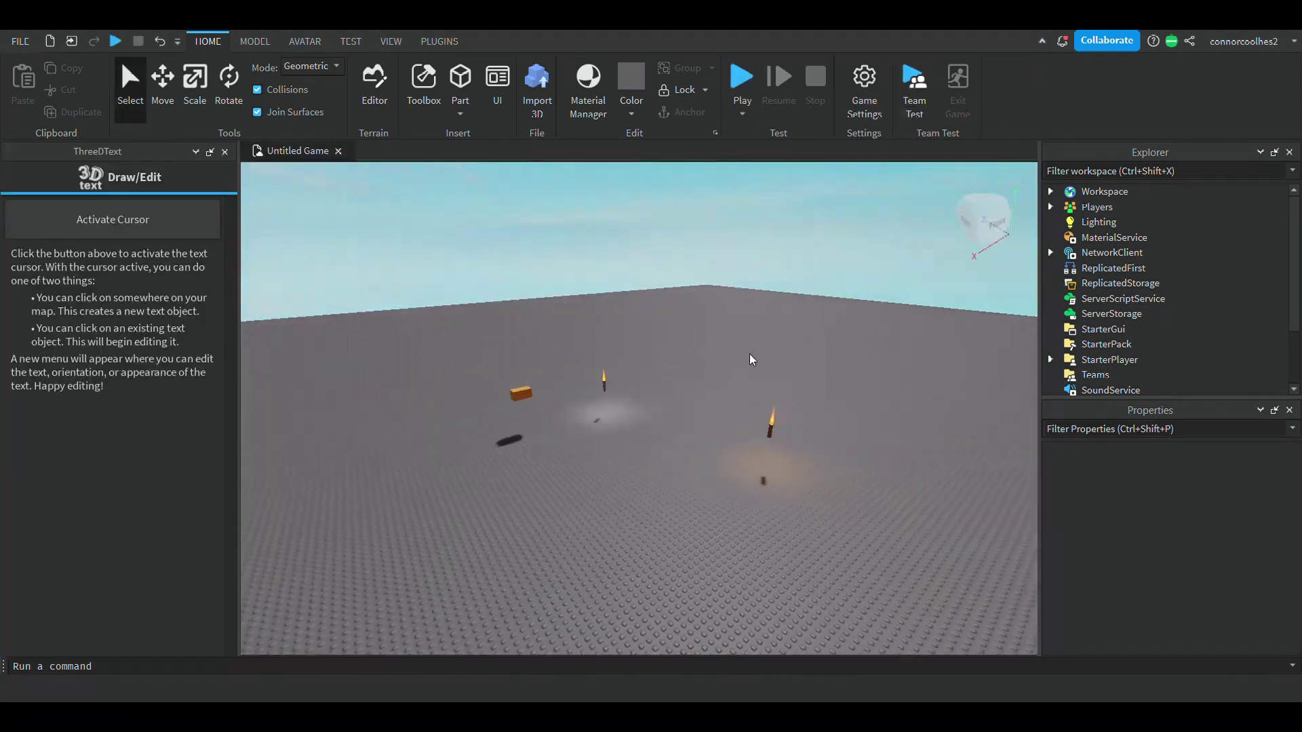
Copy the Tool with the standing torch from Workspace and paste it into StarterPack
key(w)
right_drag(750, 354, 750, 355)
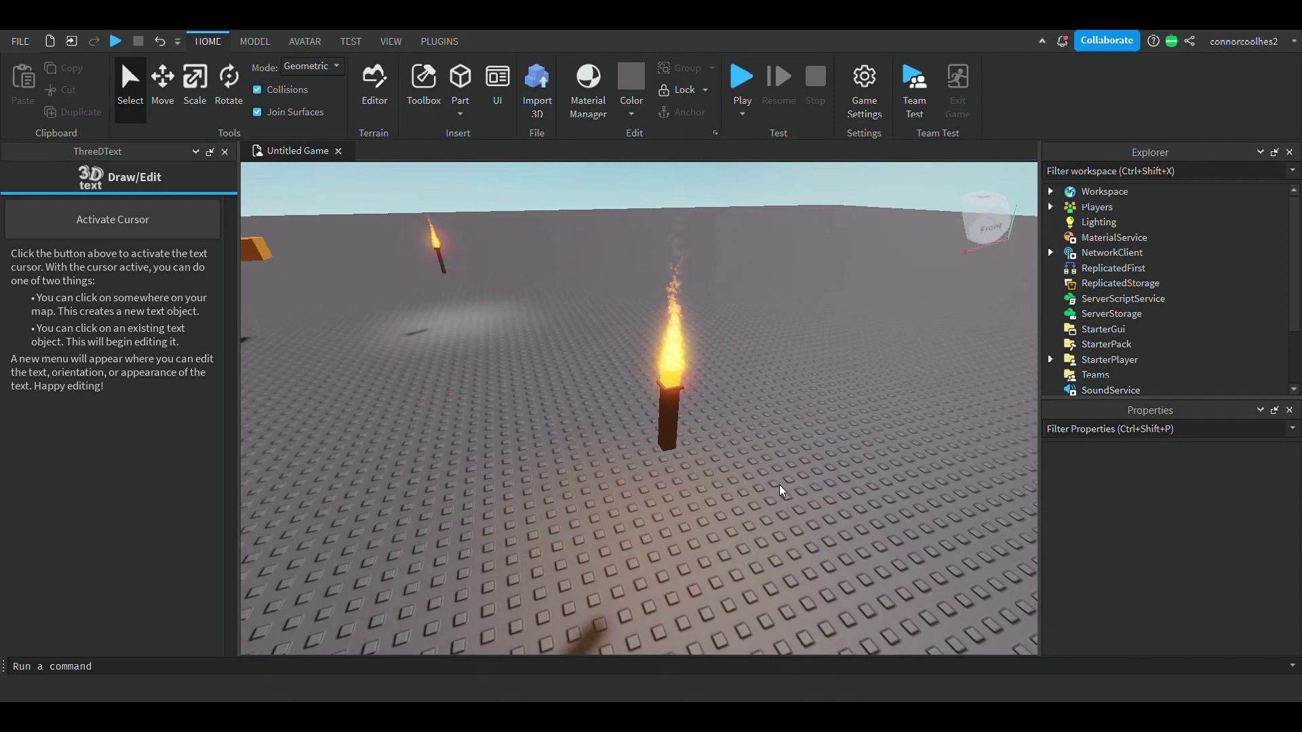
drag(781, 488, 651, 367)
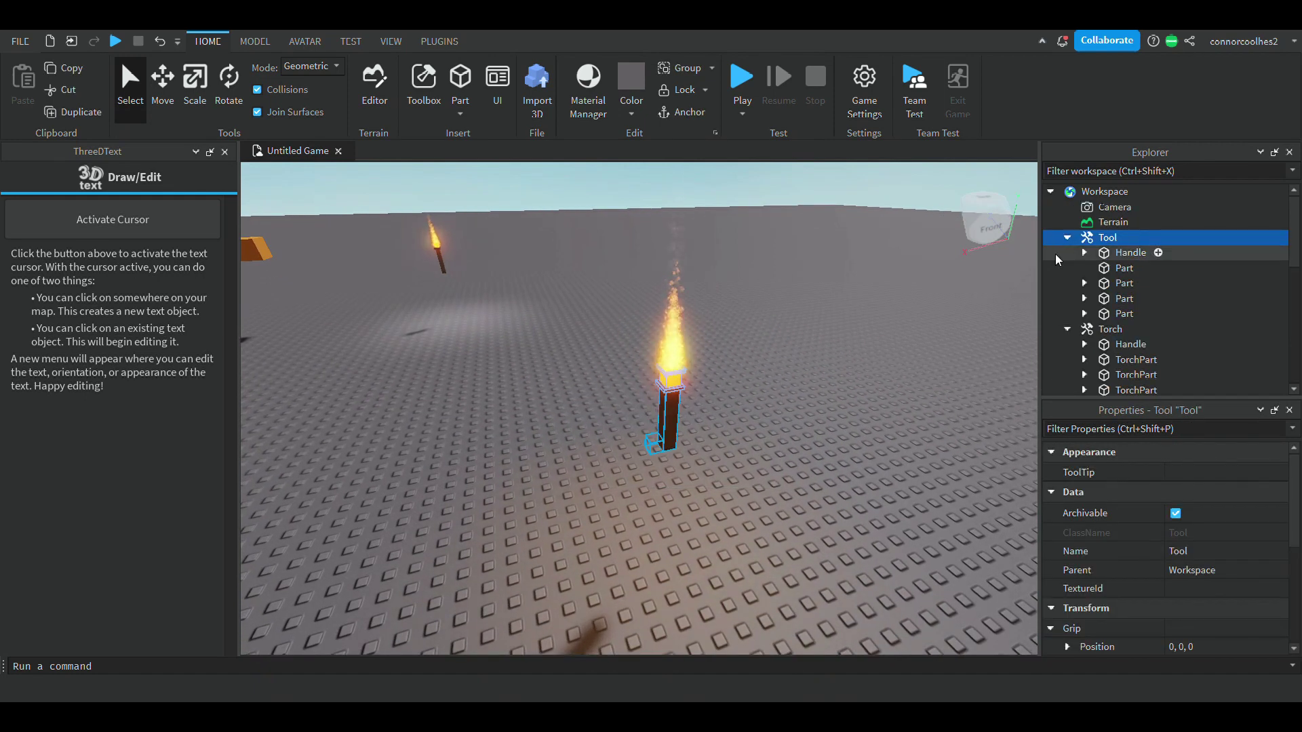
click(1067, 238)
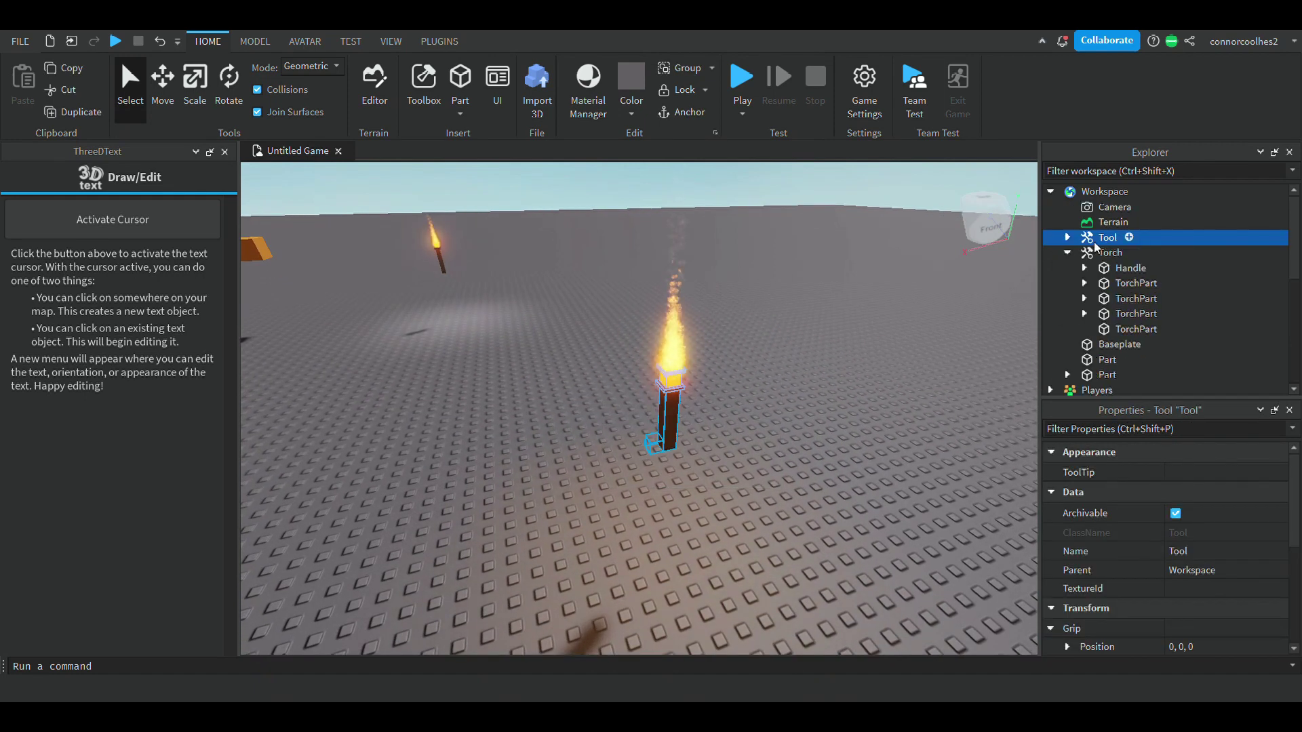
key(ctrl+c)
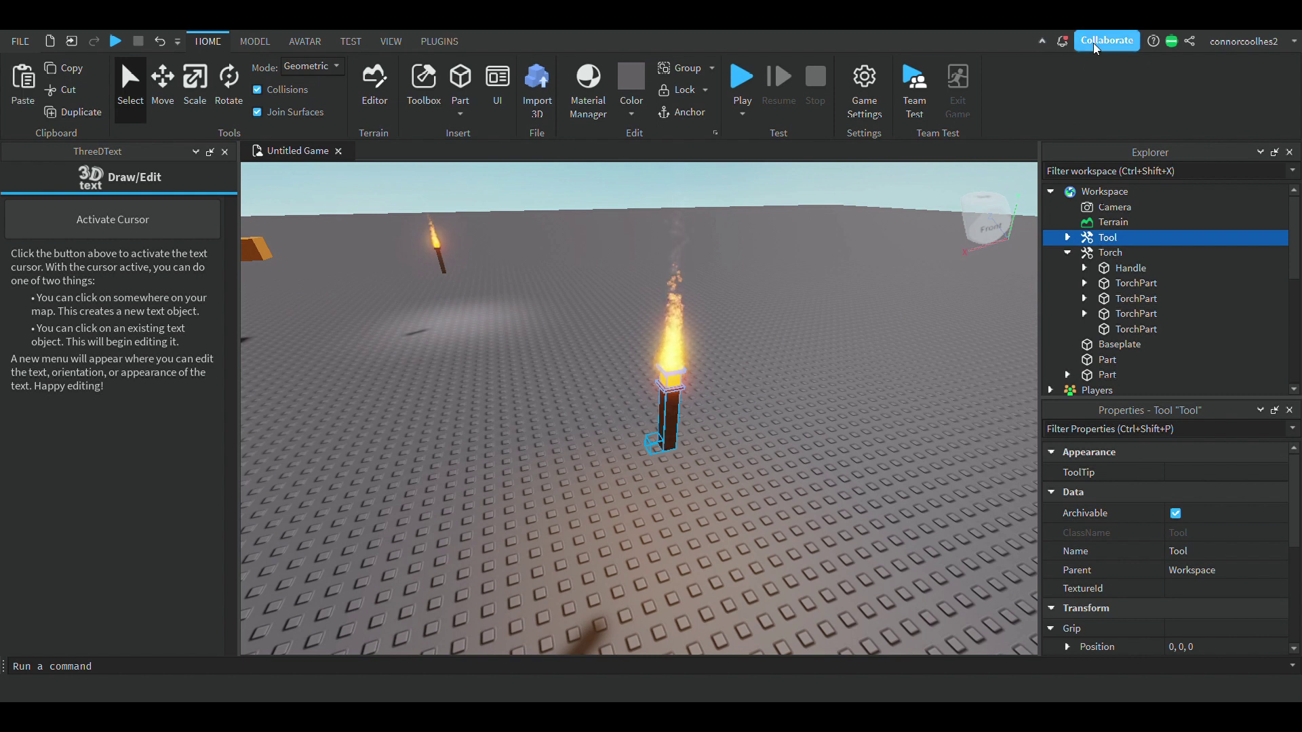
click(1053, 192)
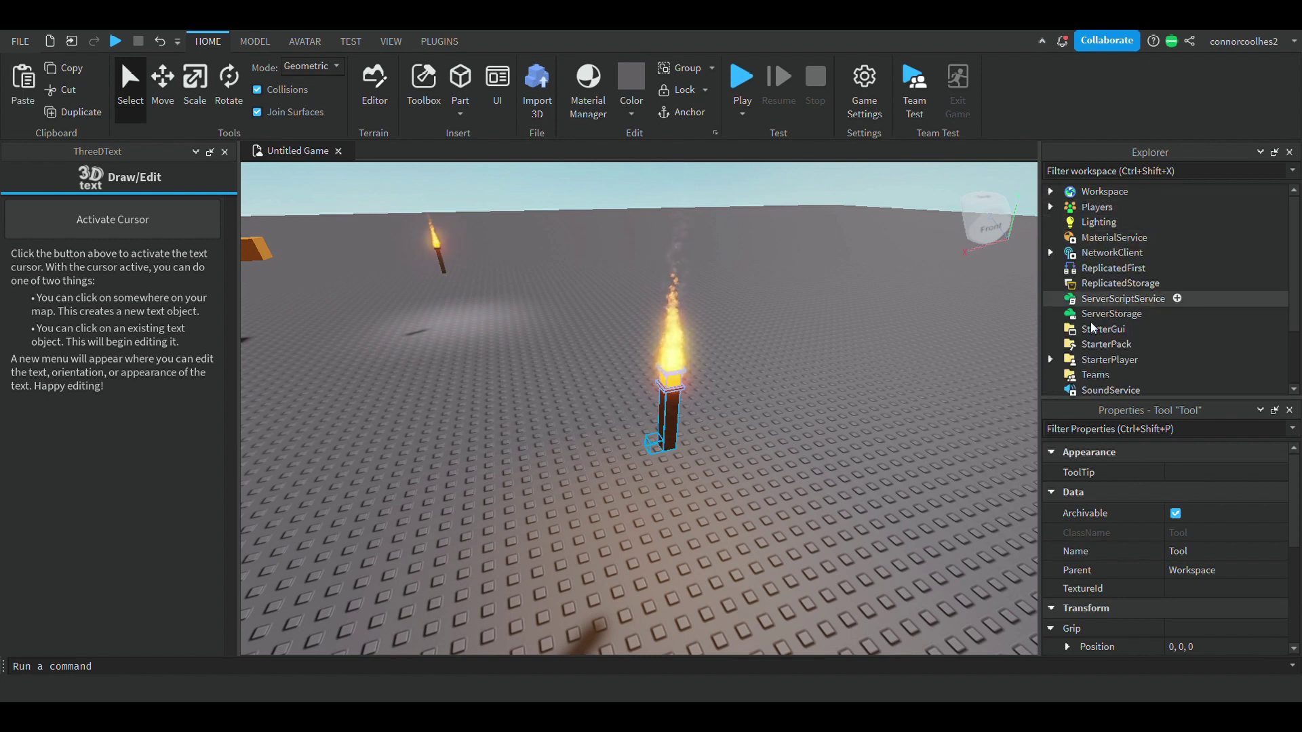
click(1099, 359)
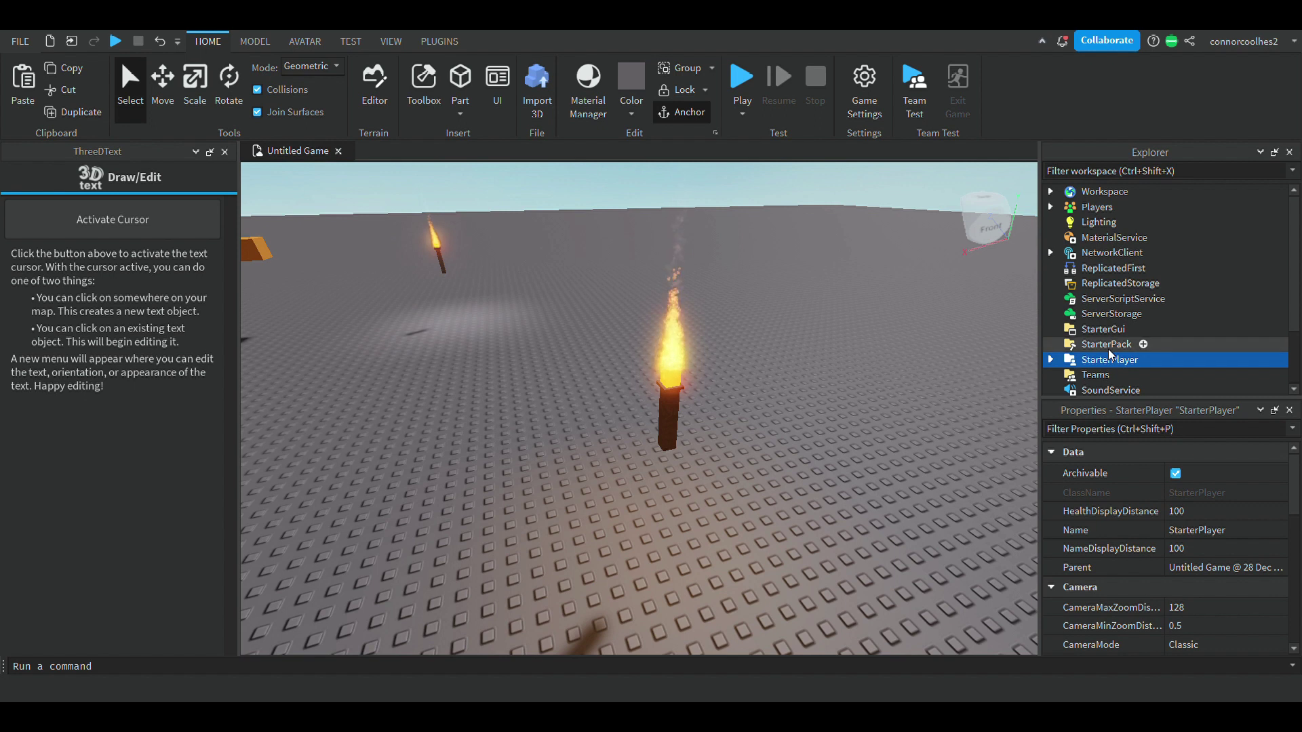
click(1108, 345)
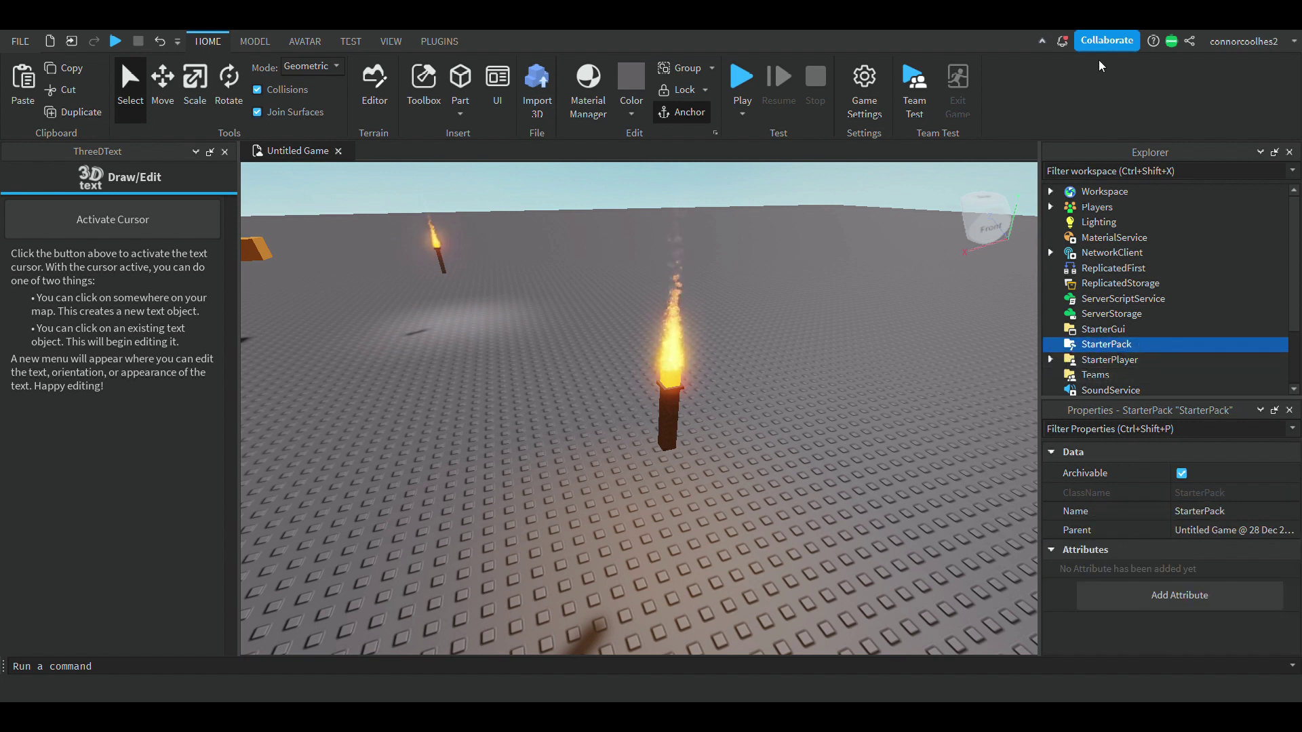
key(ctrl+shift+v)
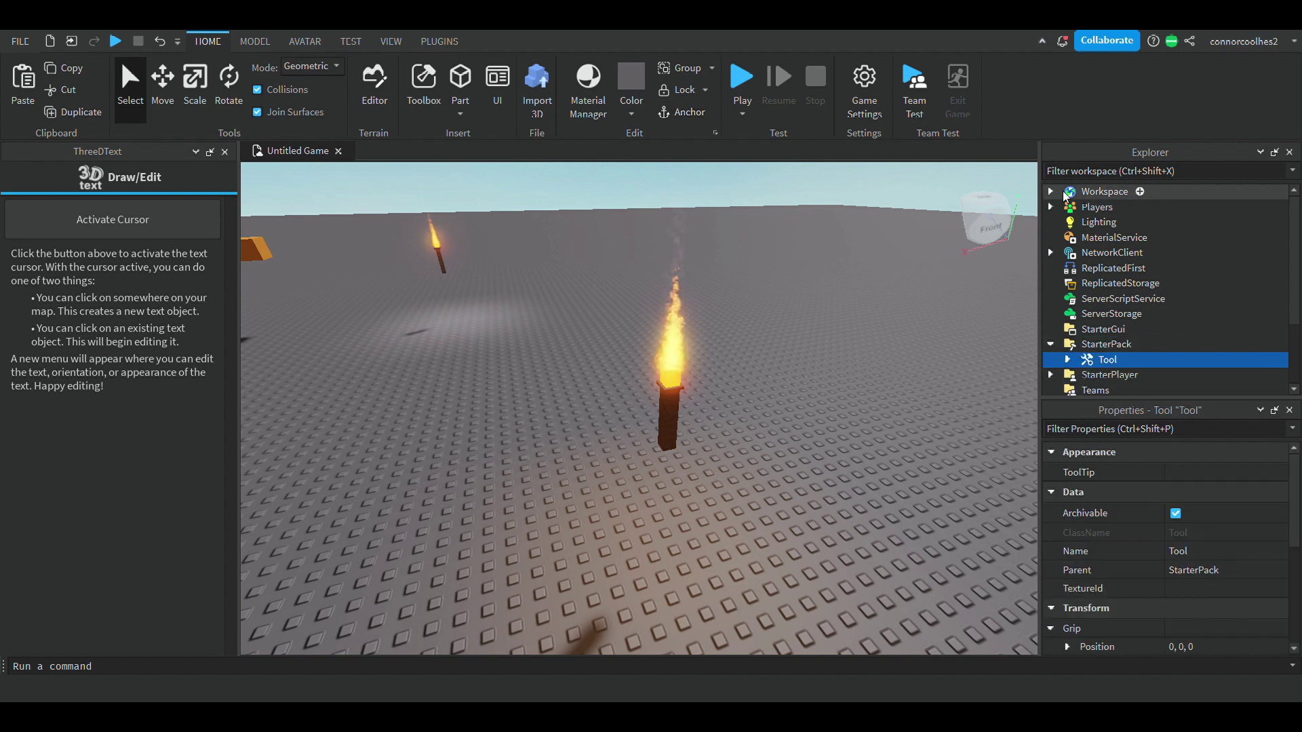
Start a play test and walk the character around the baseplate, turning the camera to face it
right_drag(930, 351, 724, 285)
key(s)
drag(722, 280, 722, 277)
right_drag(722, 277, 721, 227)
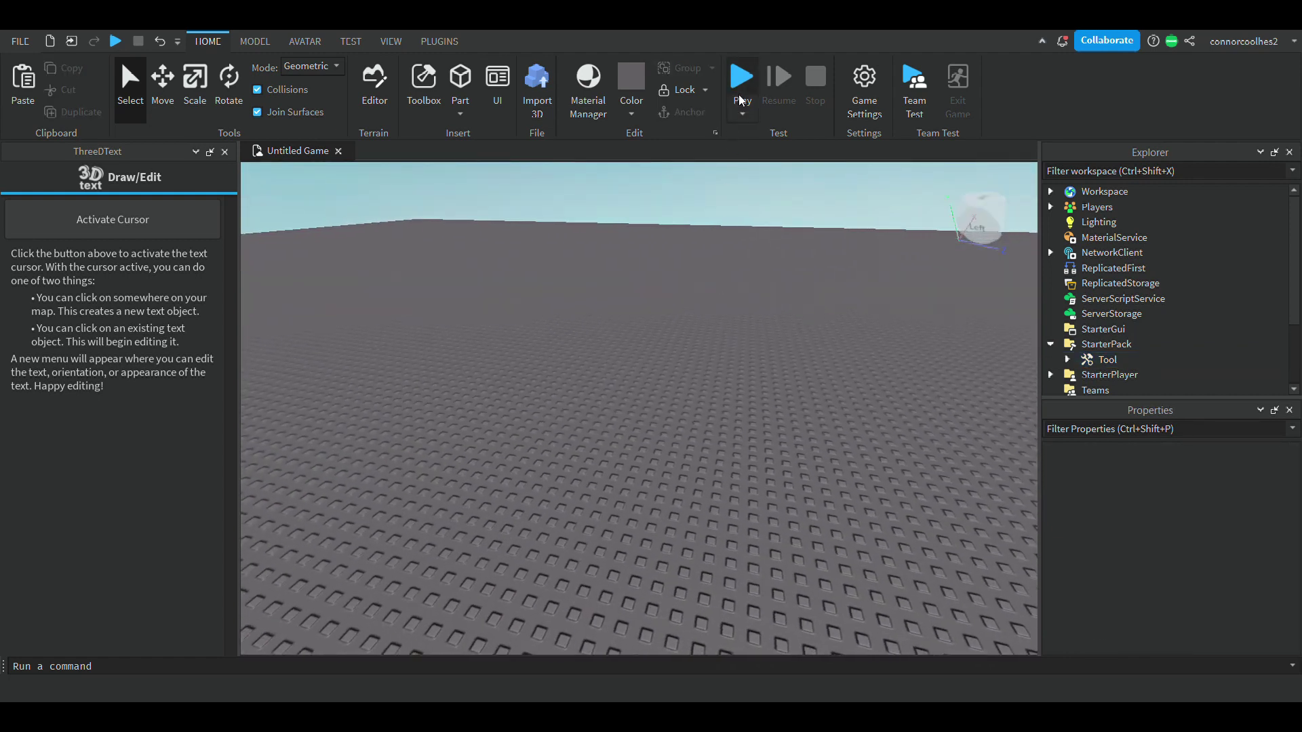
click(741, 78)
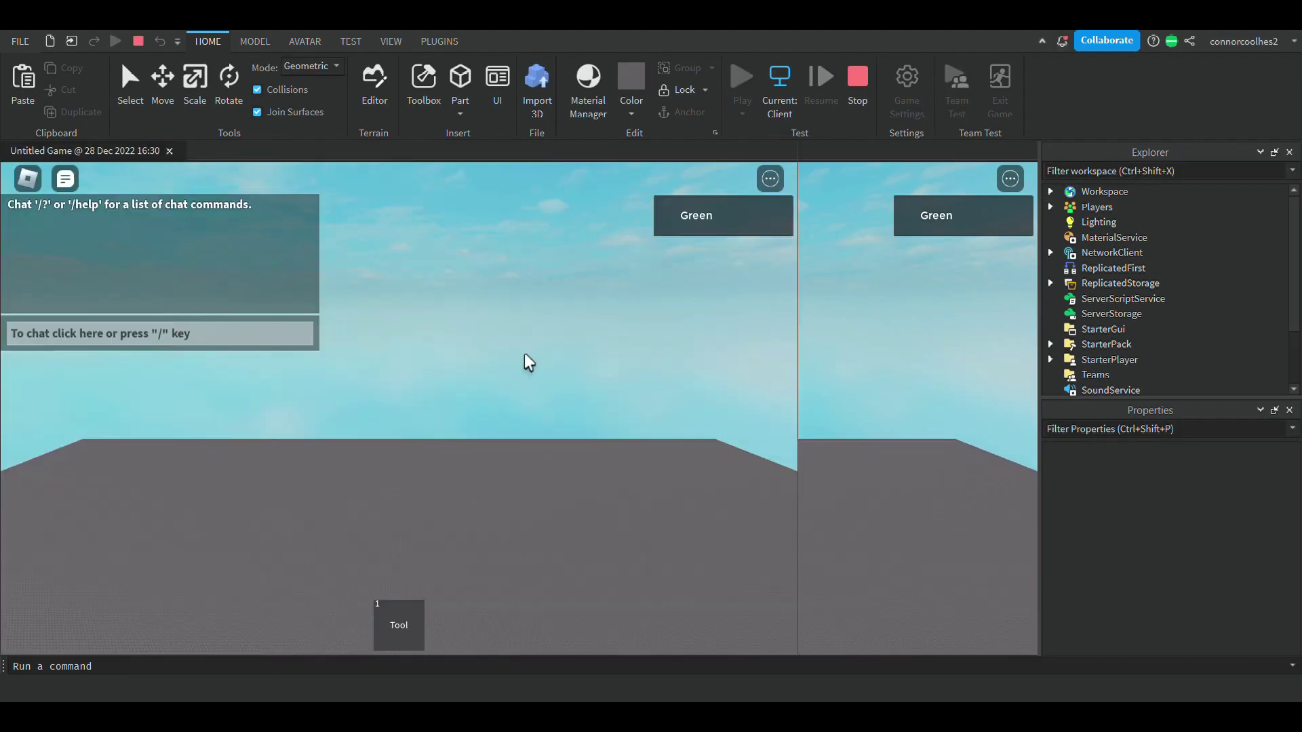
key(w)
key(s)
right_drag(612, 499, 609, 497)
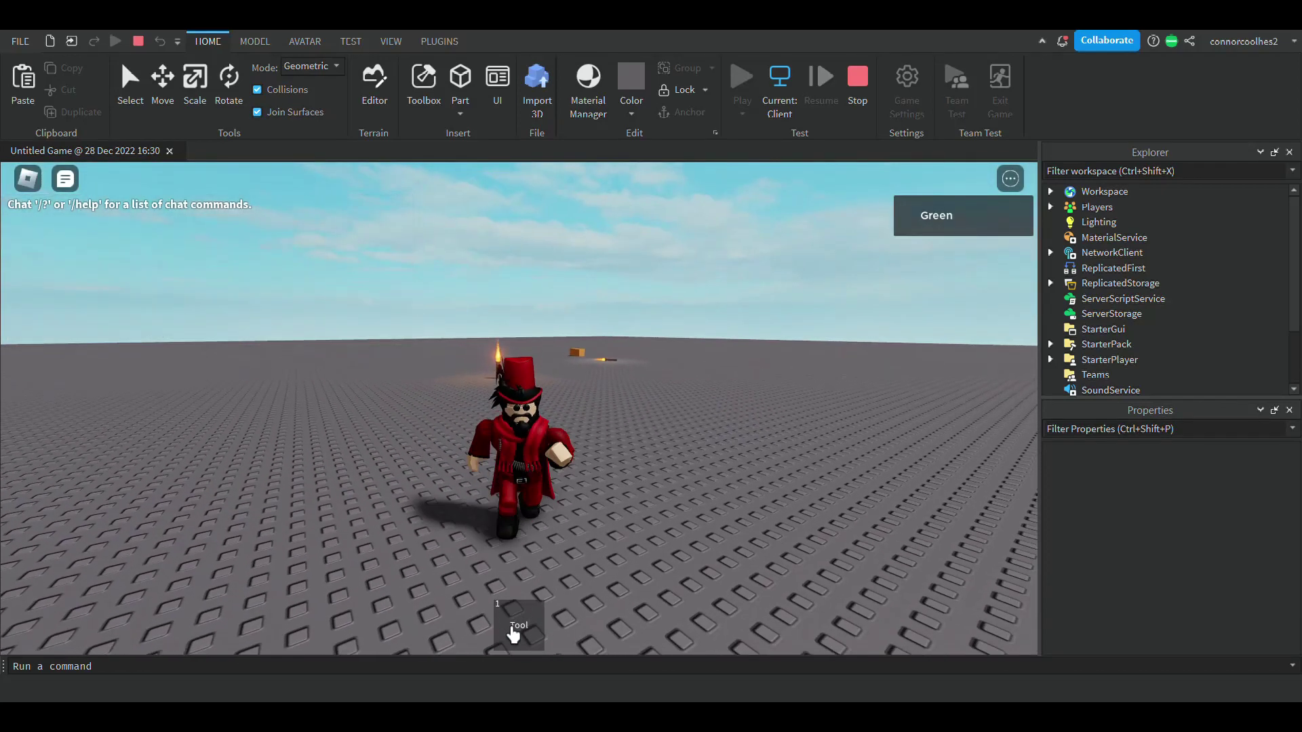
Equip the Tool from the hotbar, walk the character around holding it, and stop the play test
click(509, 602)
key(s)
right_drag(517, 539, 517, 539)
key(w)
key(s)
key(s)
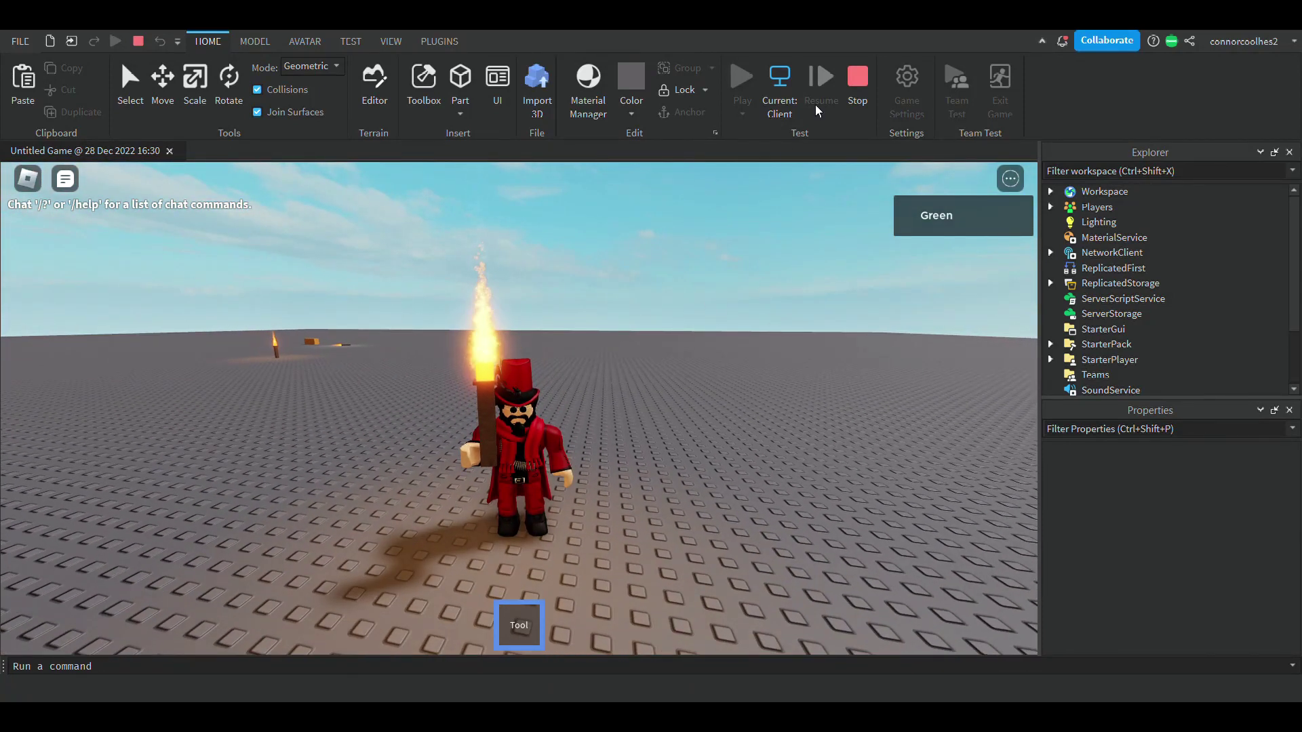
click(859, 105)
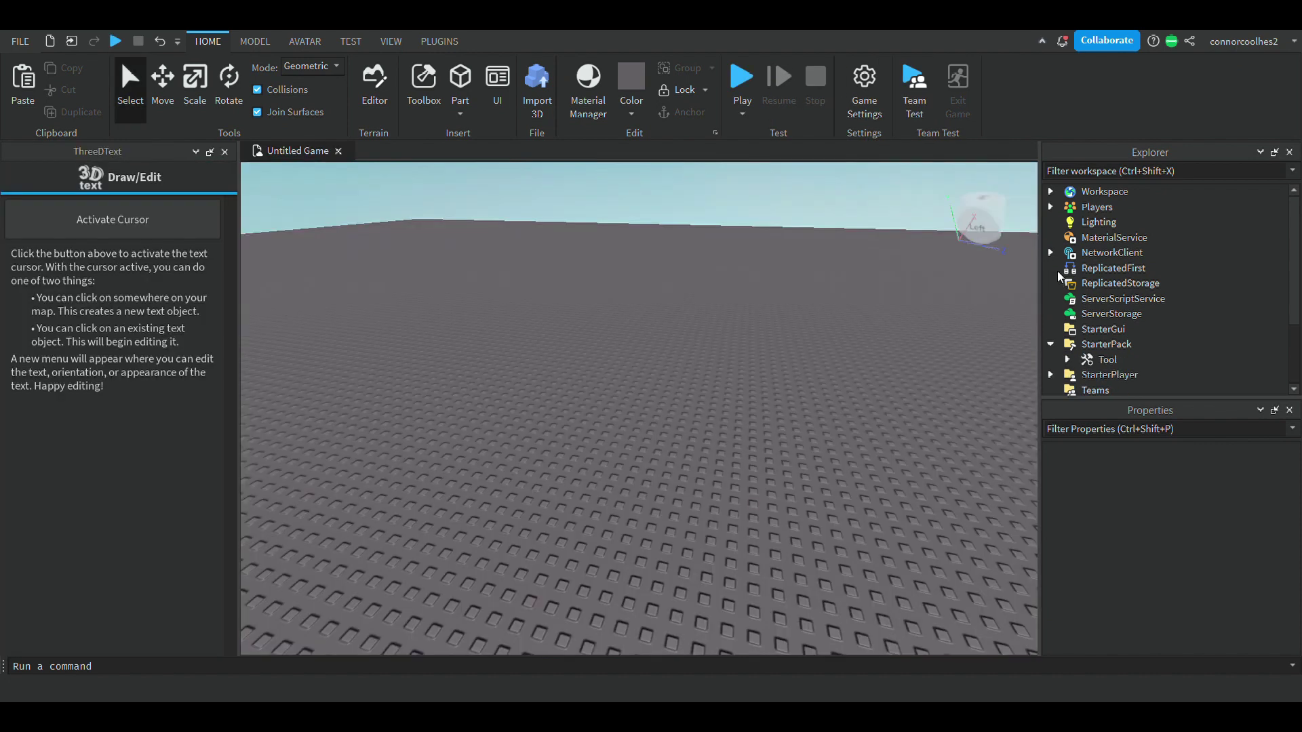
Rename the Tool in StarterPack to Torch
scroll(1065, 317, down, 1)
click(1094, 319)
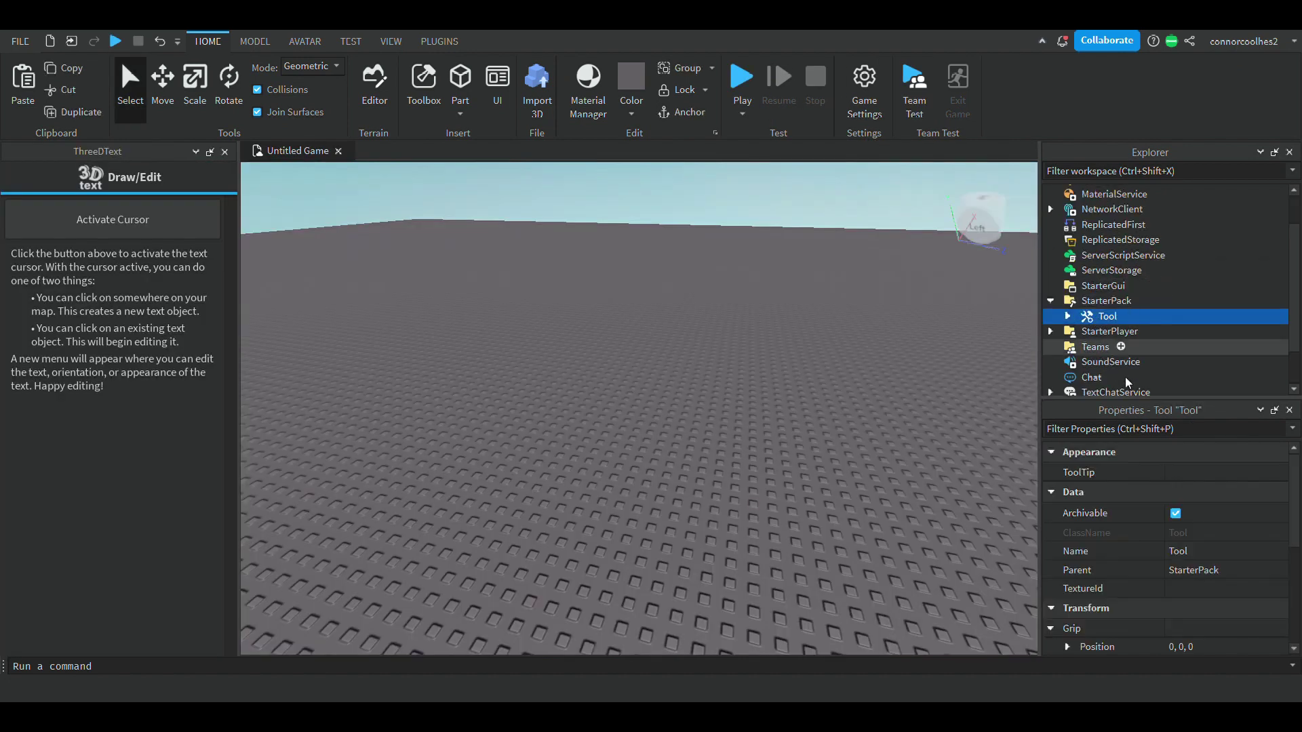
click(1207, 557)
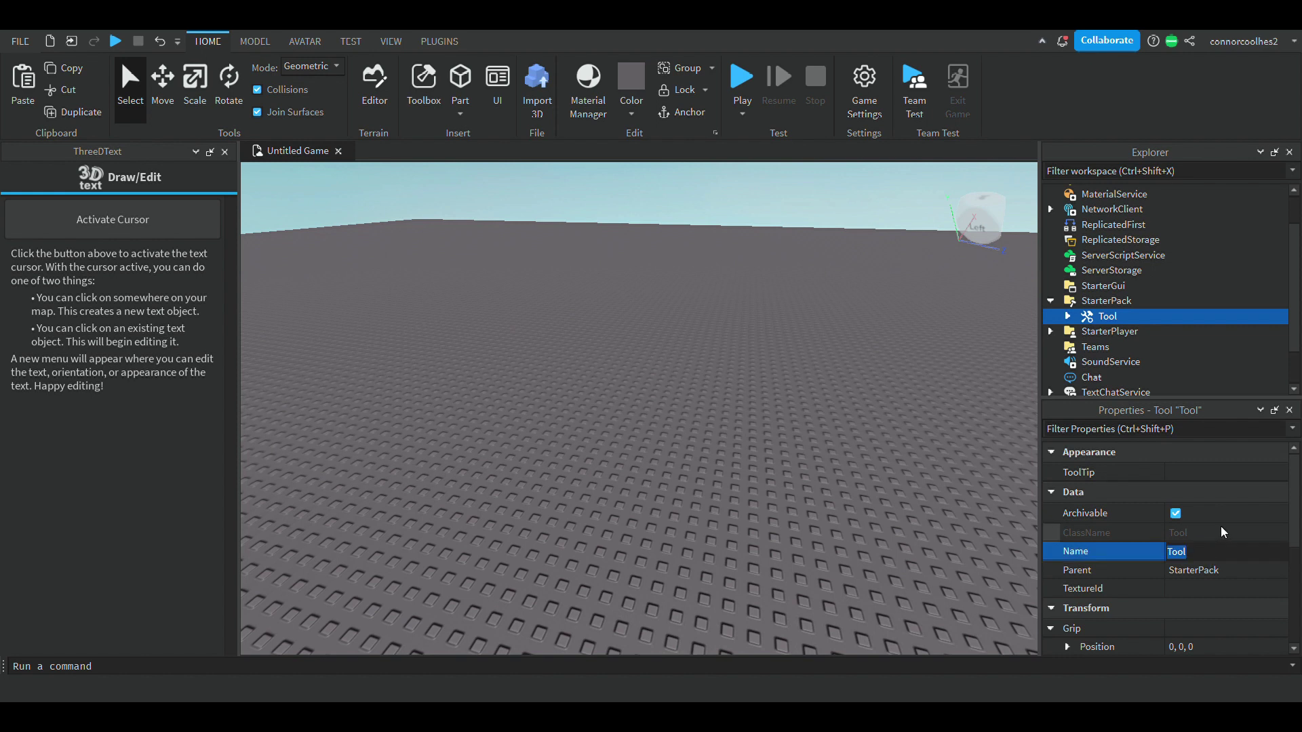
text(T)
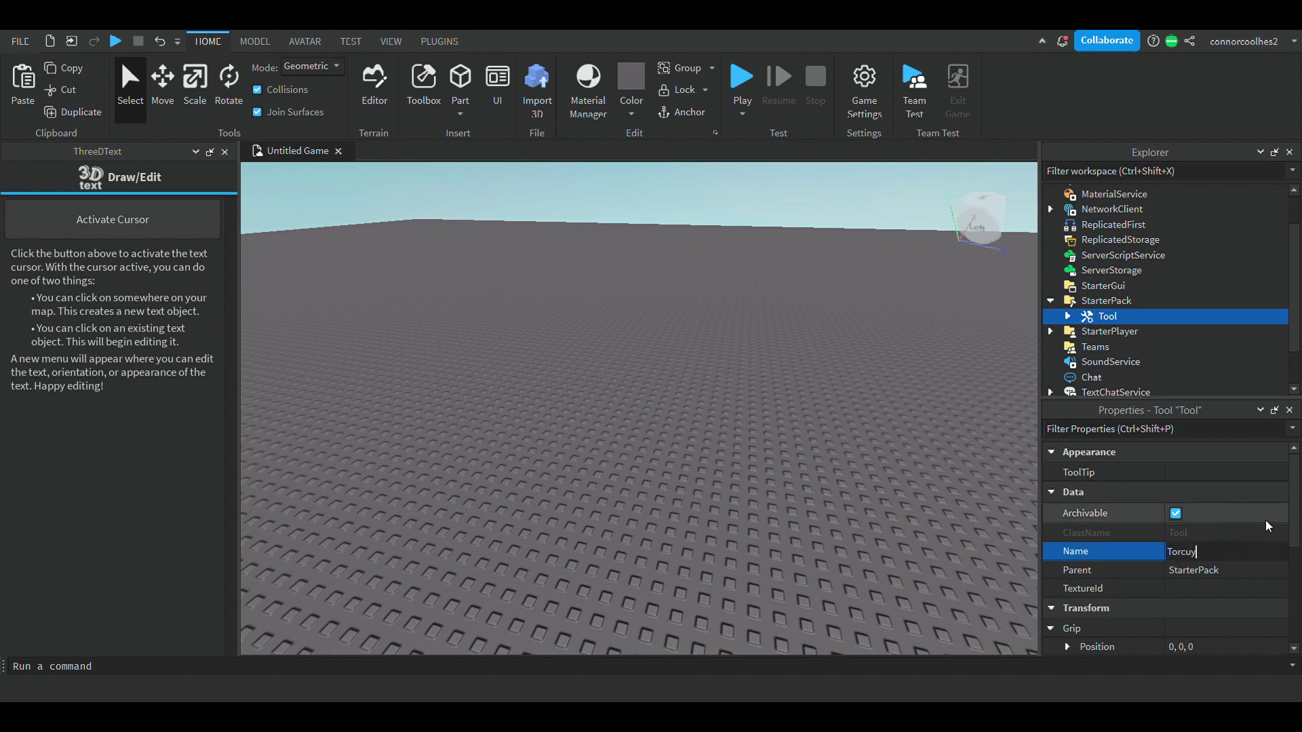
text(orch)
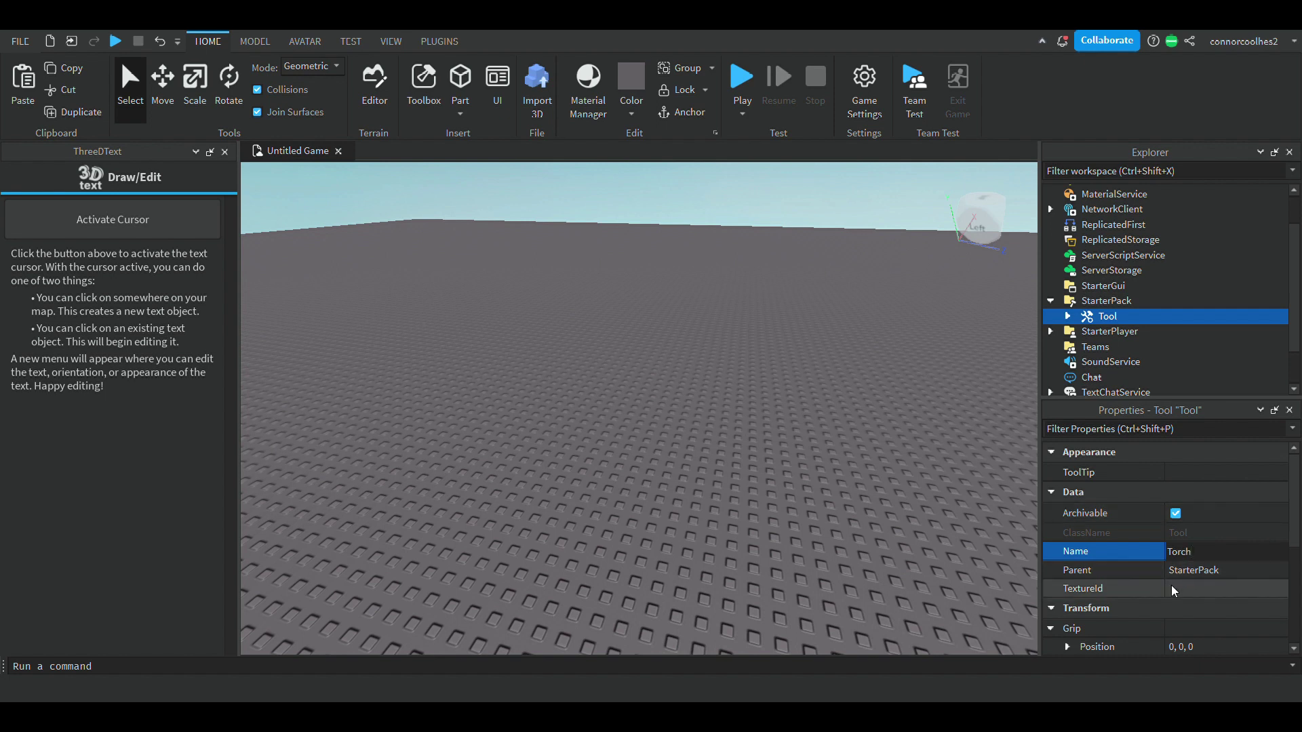
click(1176, 591)
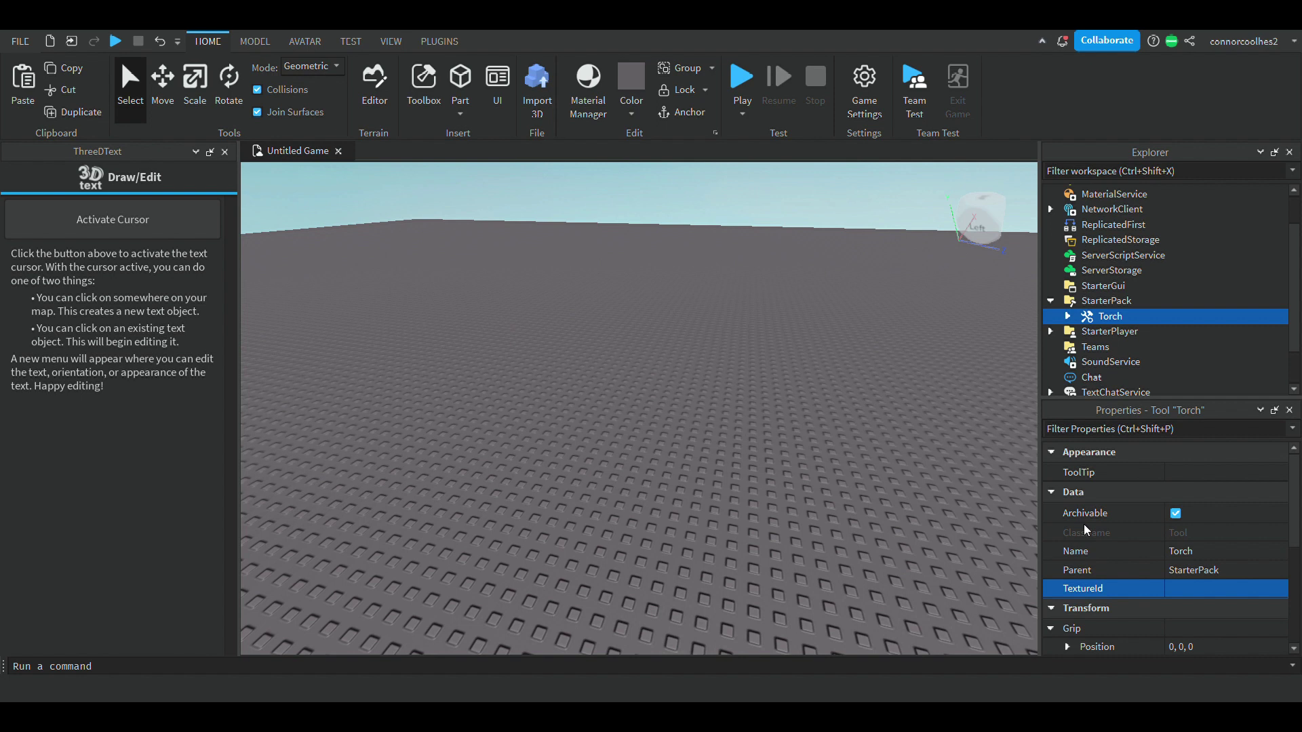
click(999, 521)
Start a play test from the current camera position and equip the Torch
right_drag(754, 421, 752, 427)
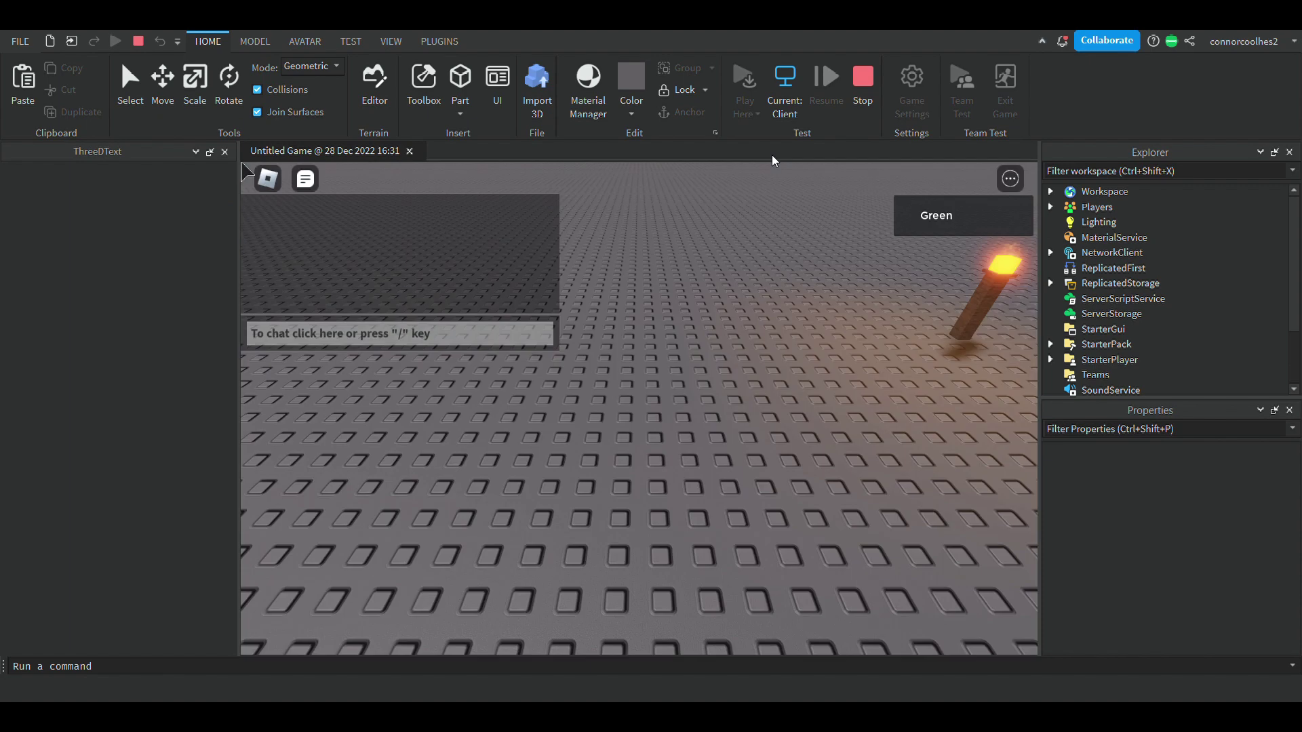
key(1)
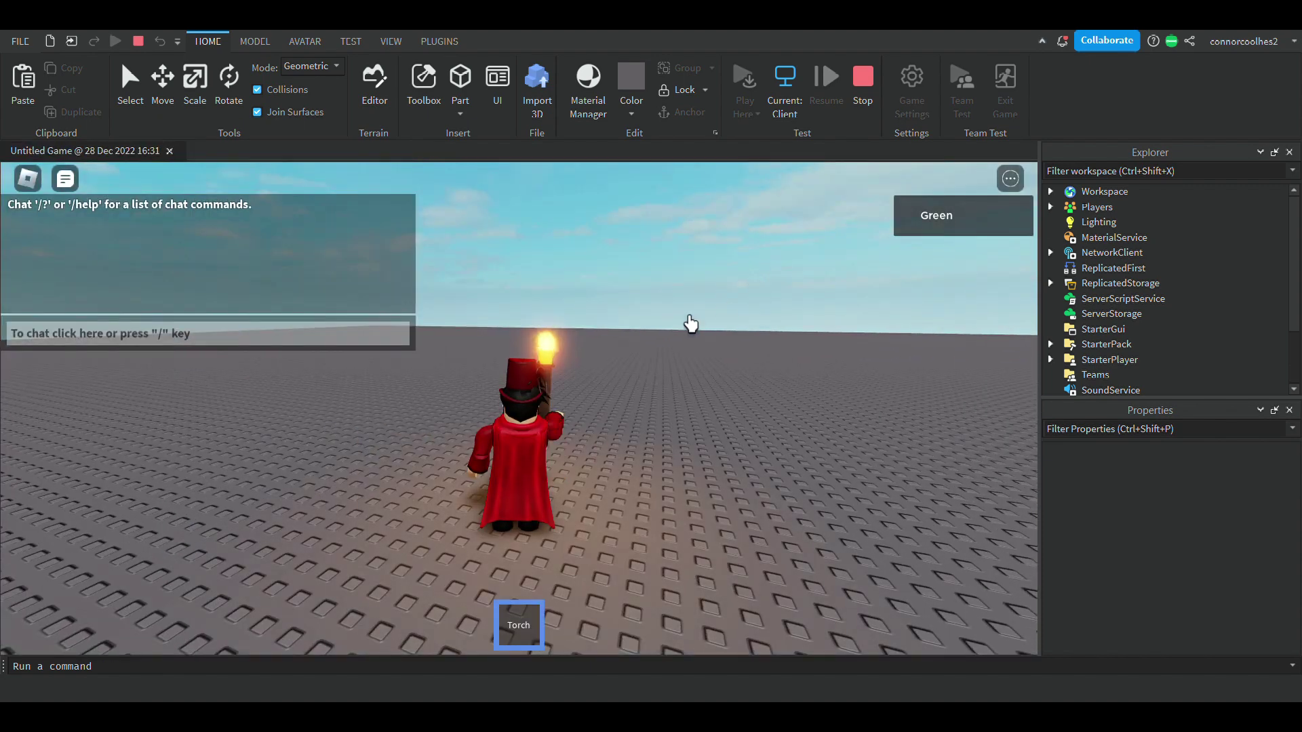
right_drag(681, 338, 681, 337)
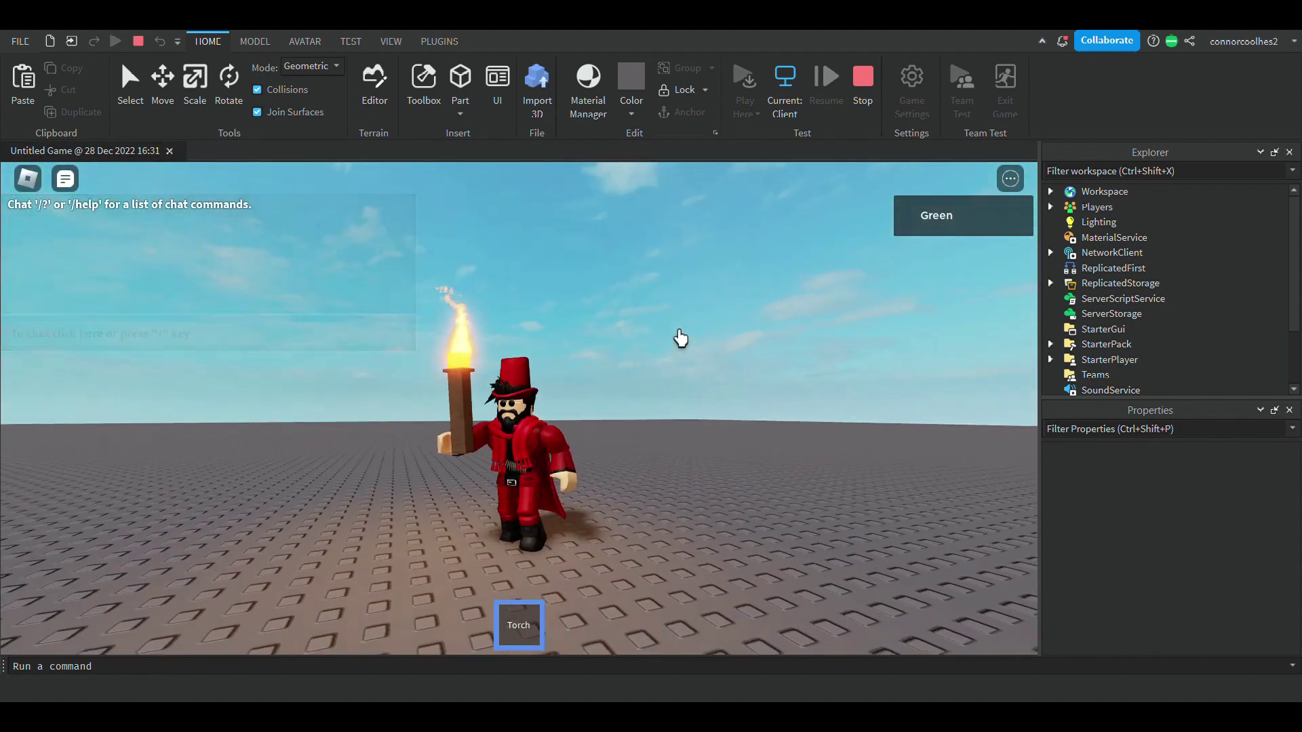
Walk the character around in several directions while holding the Torch, and stop the play test
key(d)
key(w)
key(a)
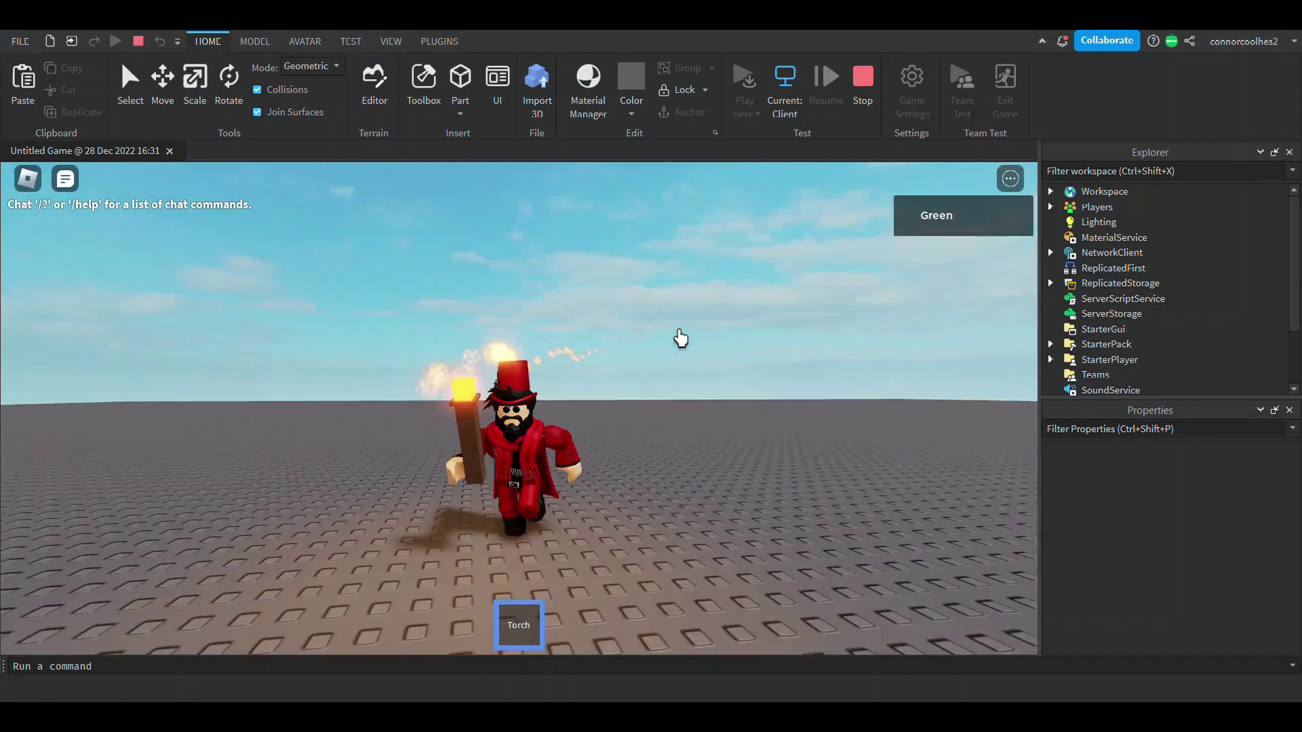
key(a)
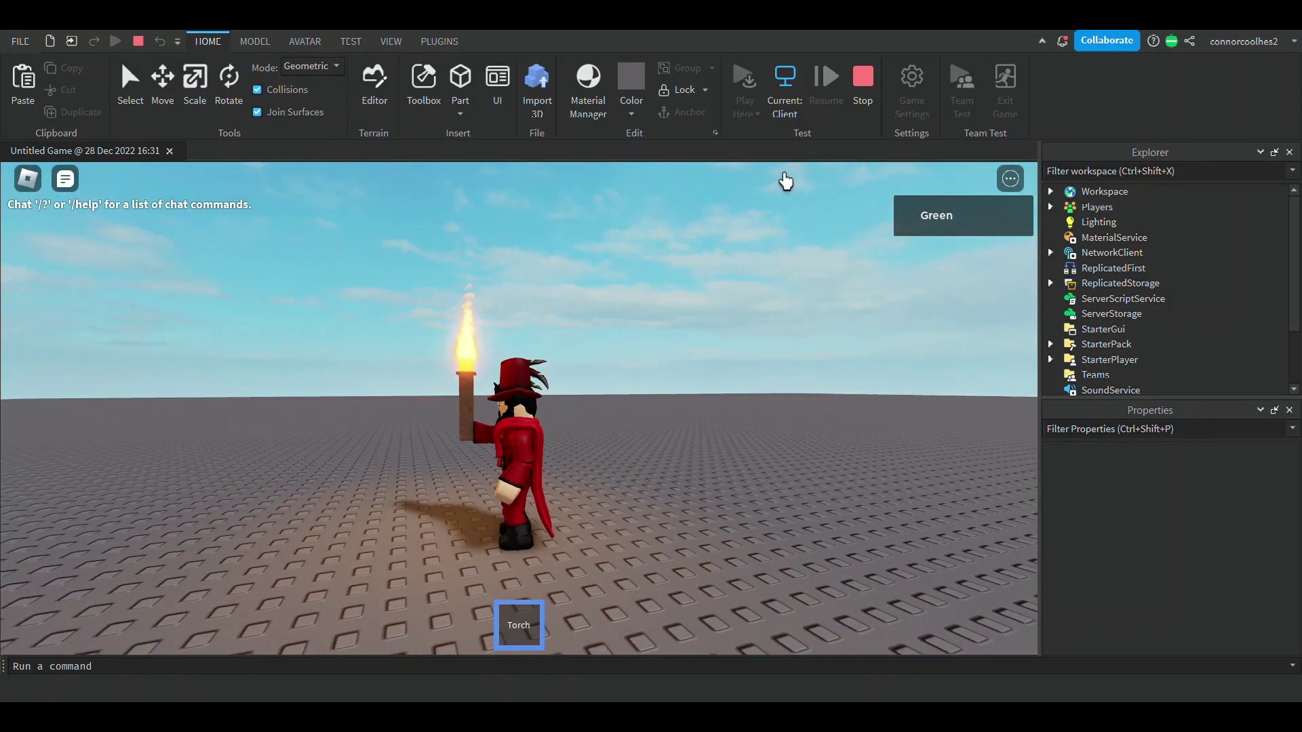
key(s)
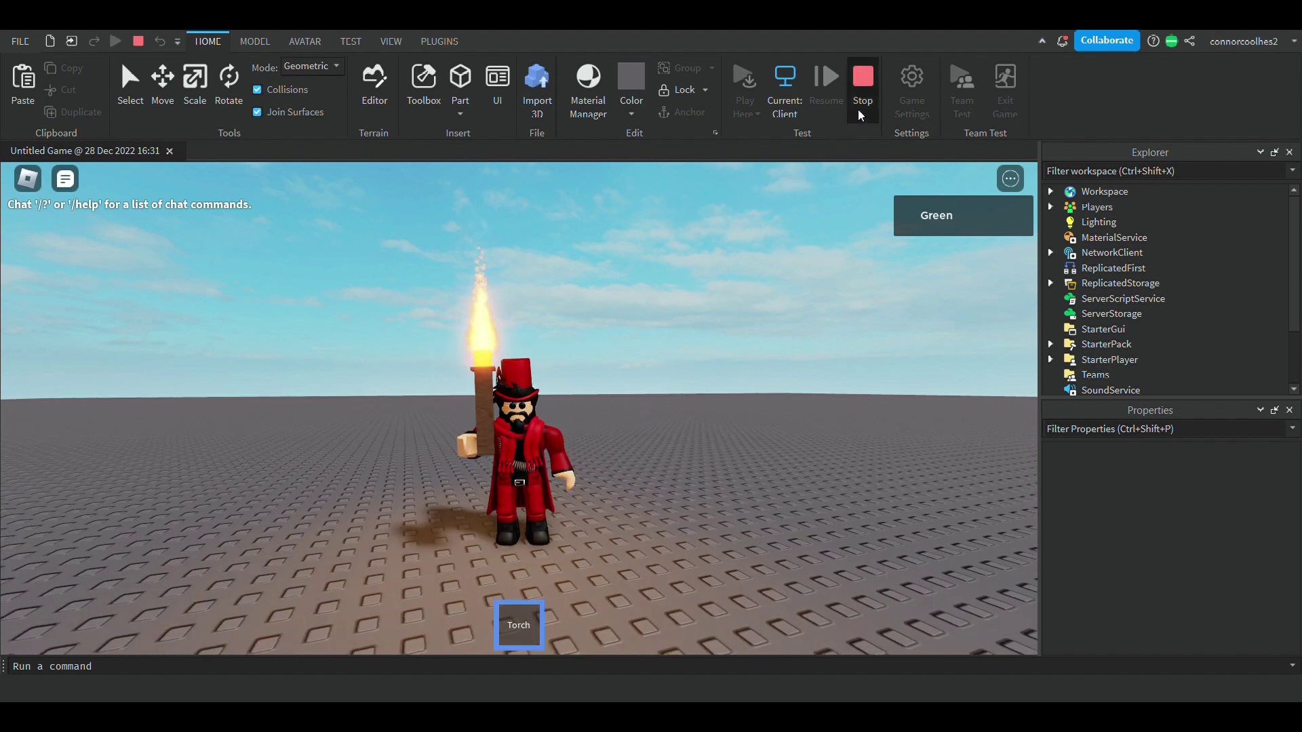
click(859, 108)
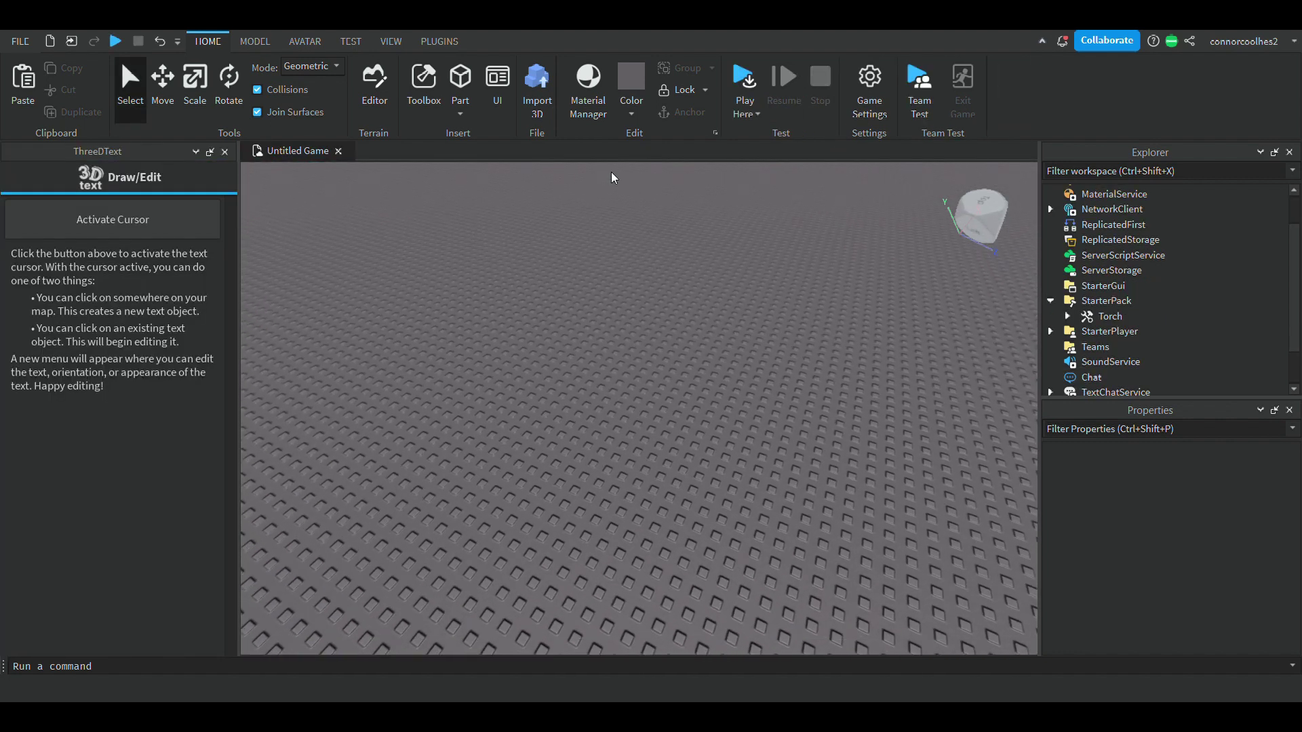
Insert a new block part on the baseplate and try to rotate it
key(w)
click(473, 97)
key(w)
right_drag(584, 282, 631, 237)
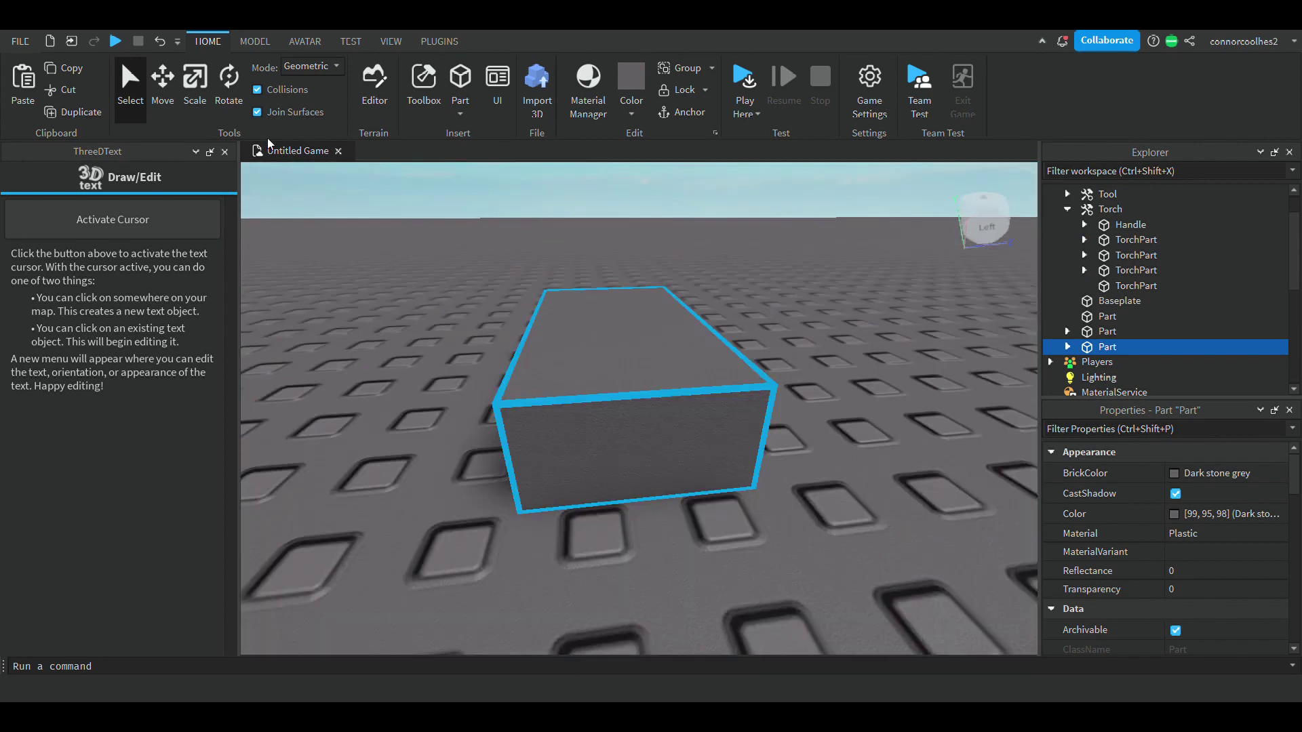
click(229, 81)
drag(568, 297, 545, 410)
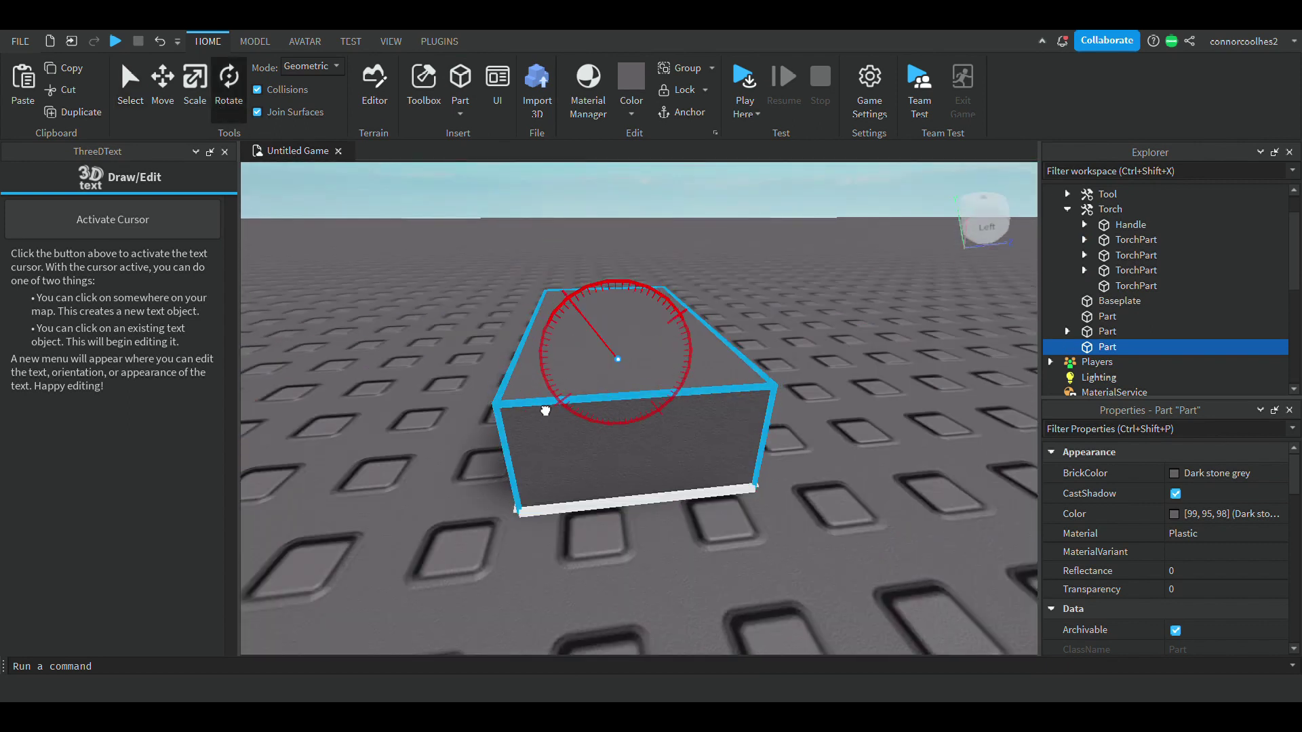
Turn off Collisions and Join Surfaces, and try rotating the new block part again
scroll(564, 432, down, 5)
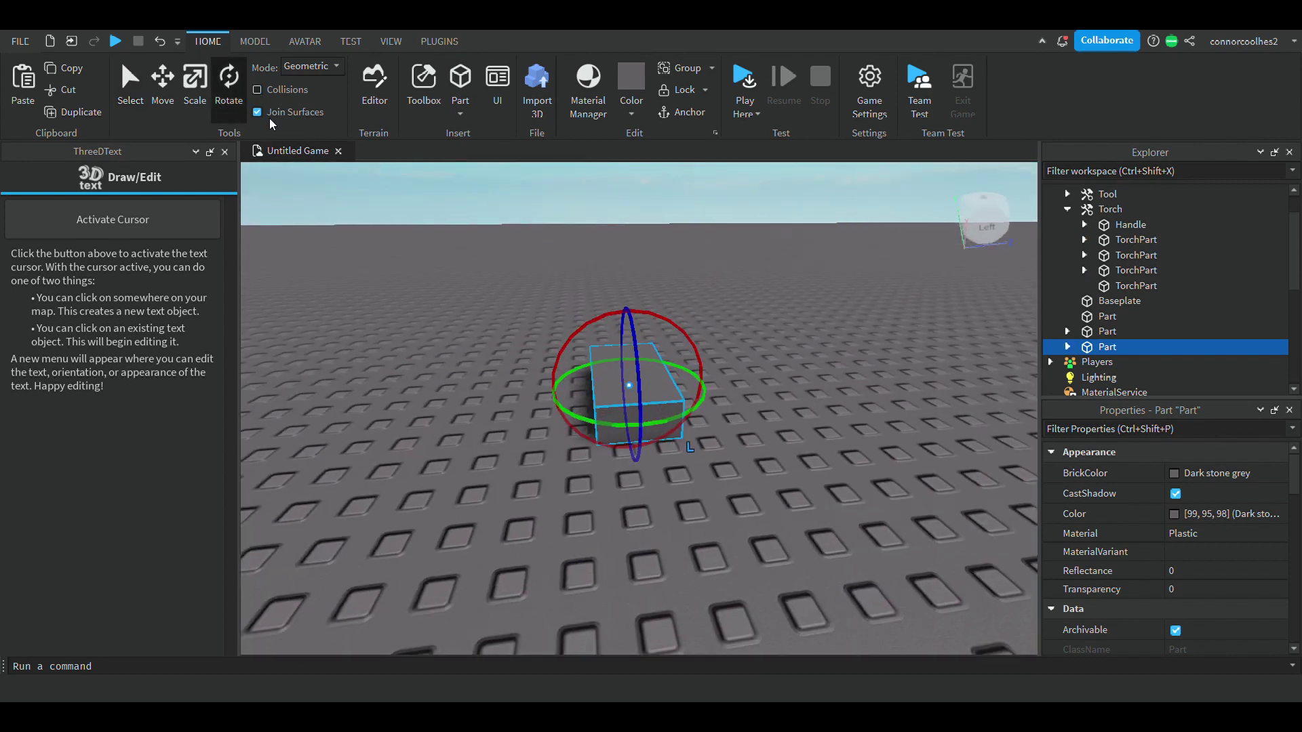
drag(569, 337, 721, 302)
click(602, 290)
right_drag(601, 285, 616, 293)
scroll(616, 294, up, 5)
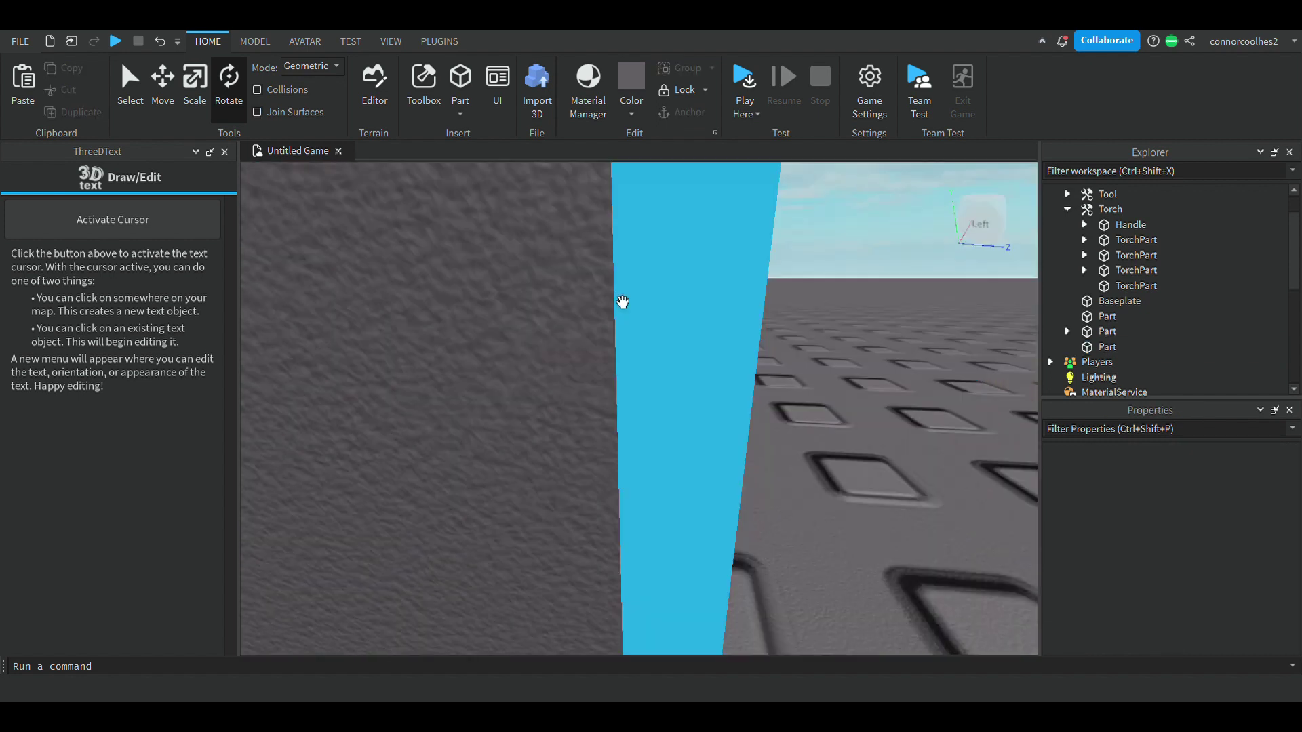
Undo the last change to the new block part and delete the part
scroll(602, 277, down, 6)
key(ctrl+z)
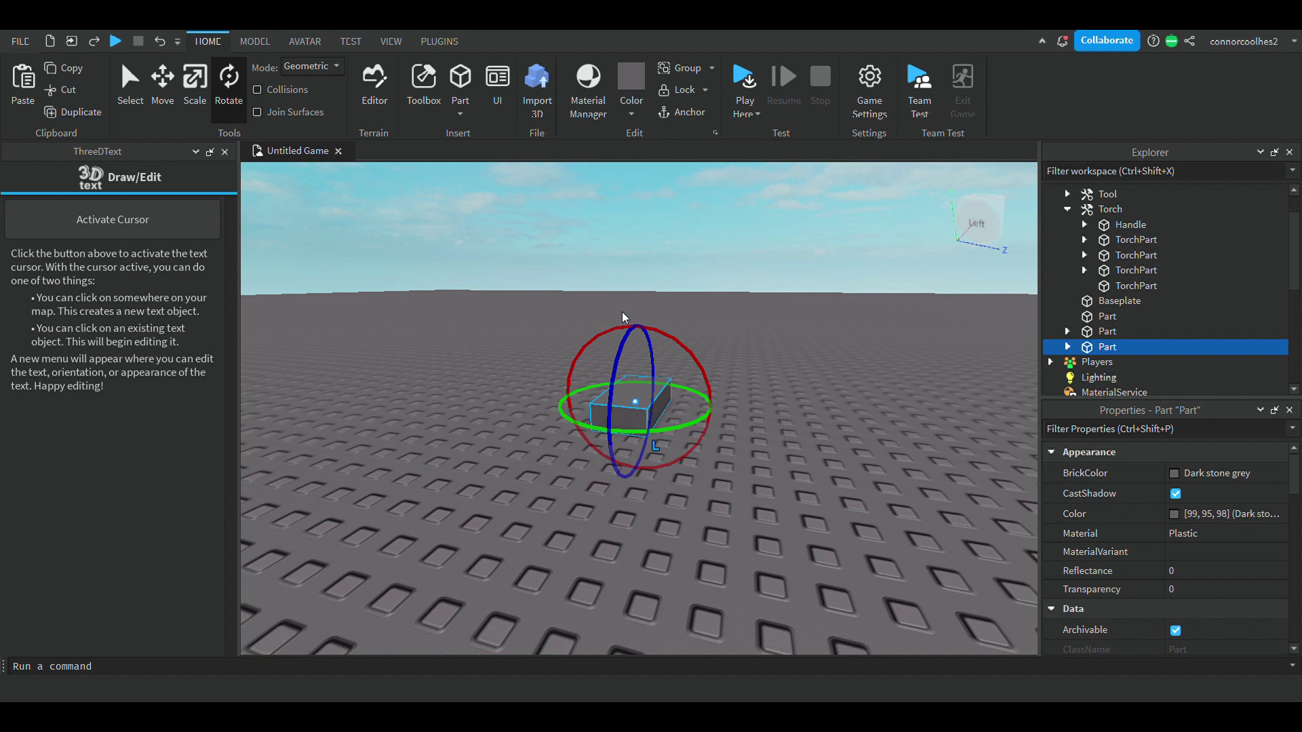
key(Delete)
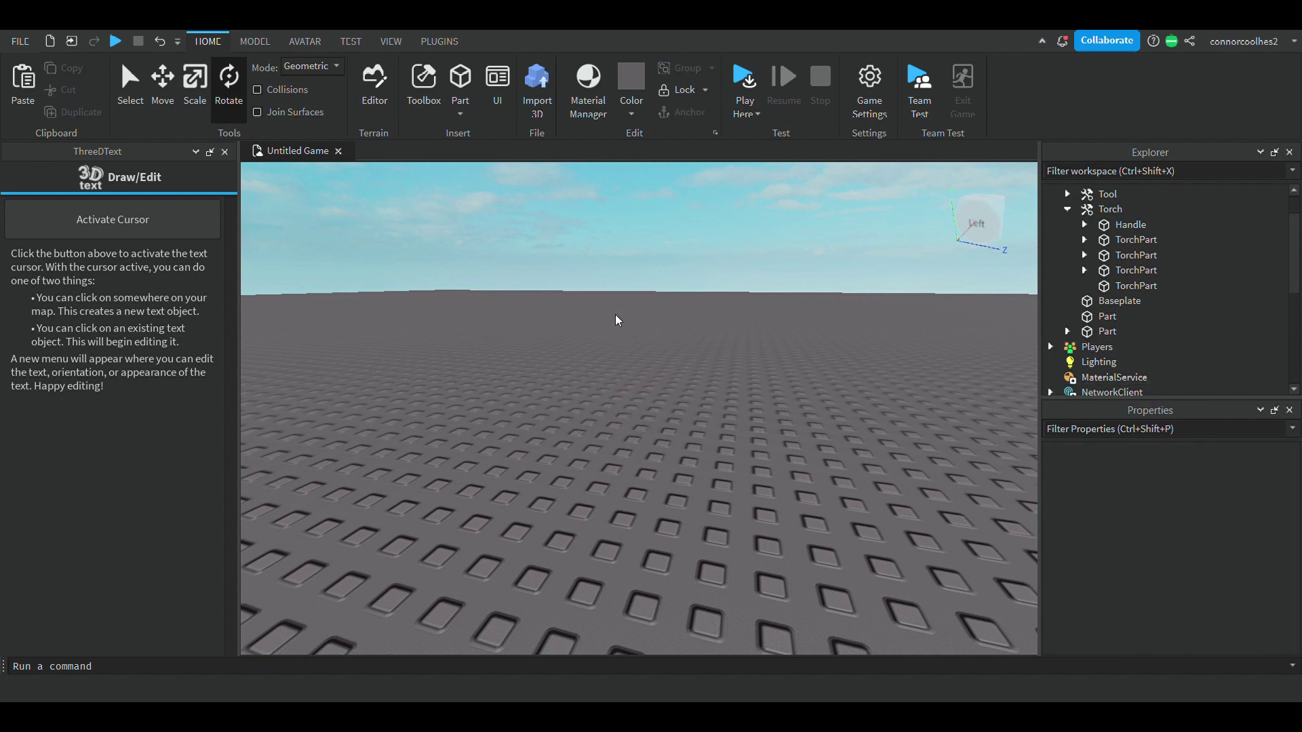
Collapse the Torch entry in Workspace, run a short play test, and stop it
right_drag(616, 315, 760, 369)
scroll(726, 430, down, 5)
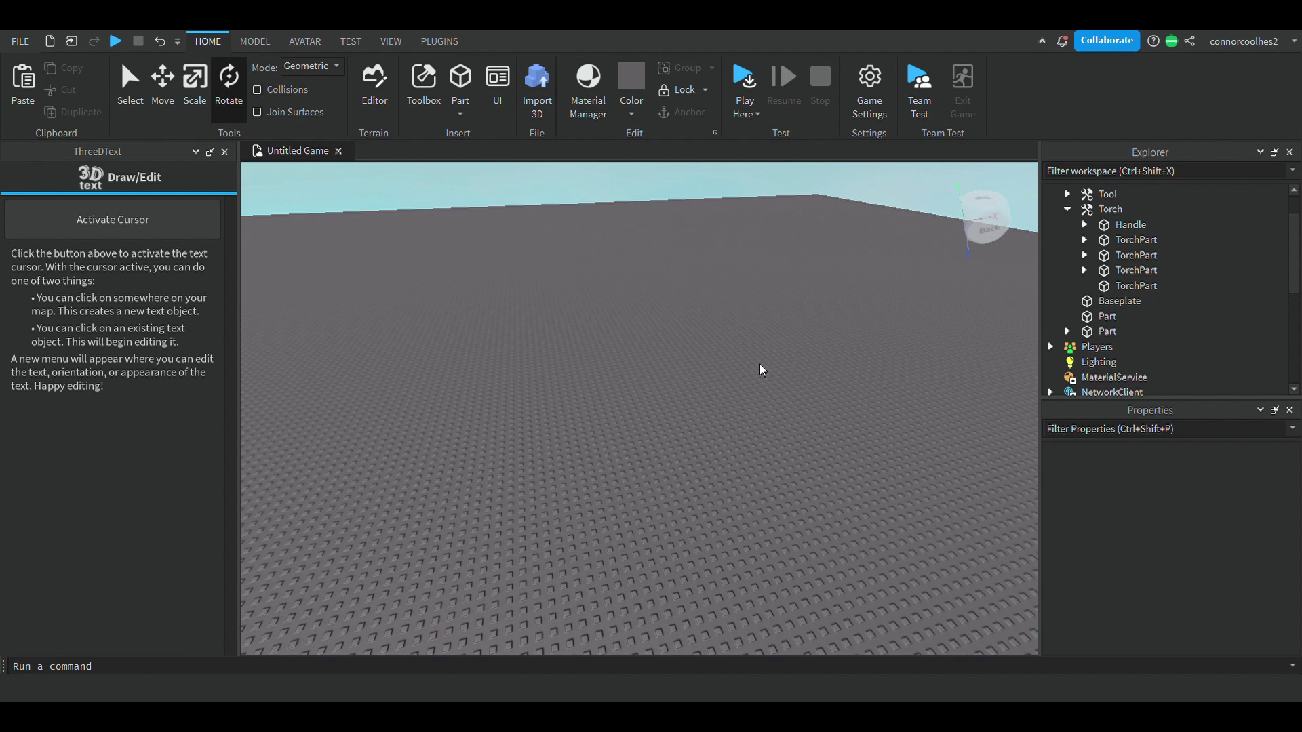
right_drag(762, 341, 872, 333)
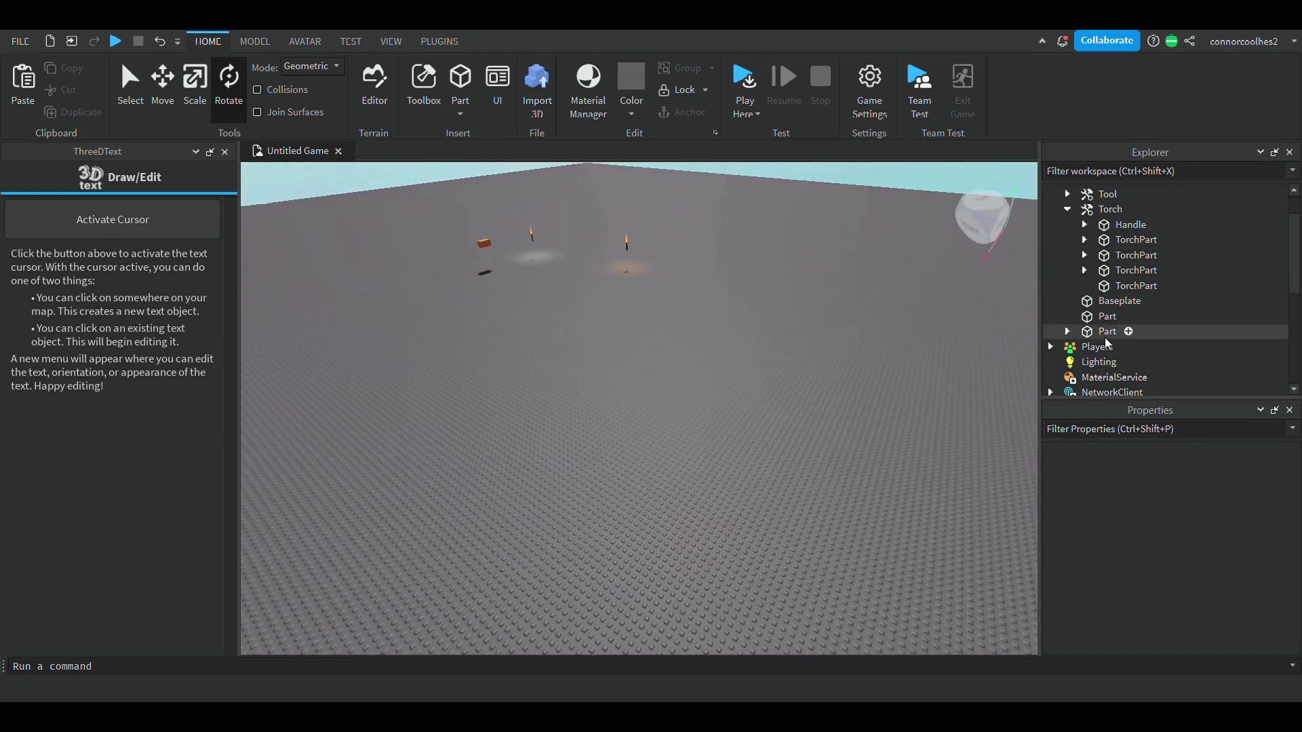
scroll(1105, 338, up, 1)
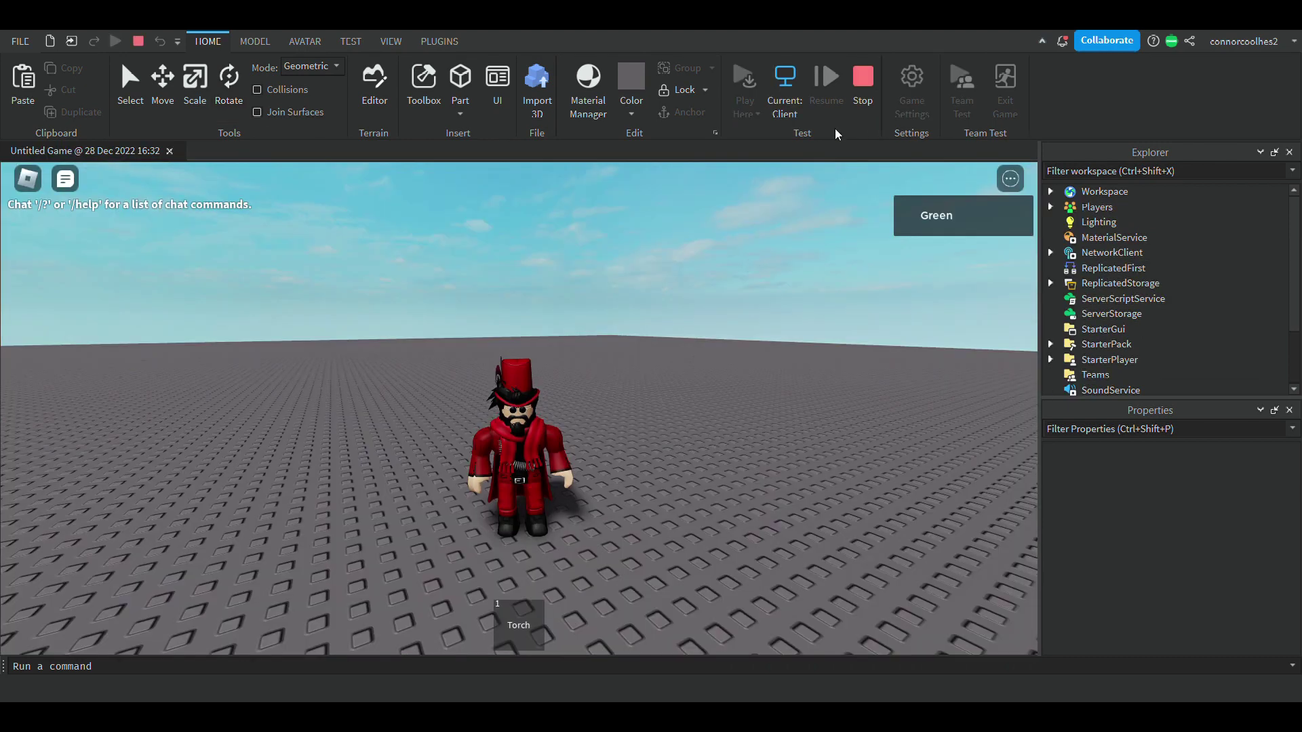
click(858, 111)
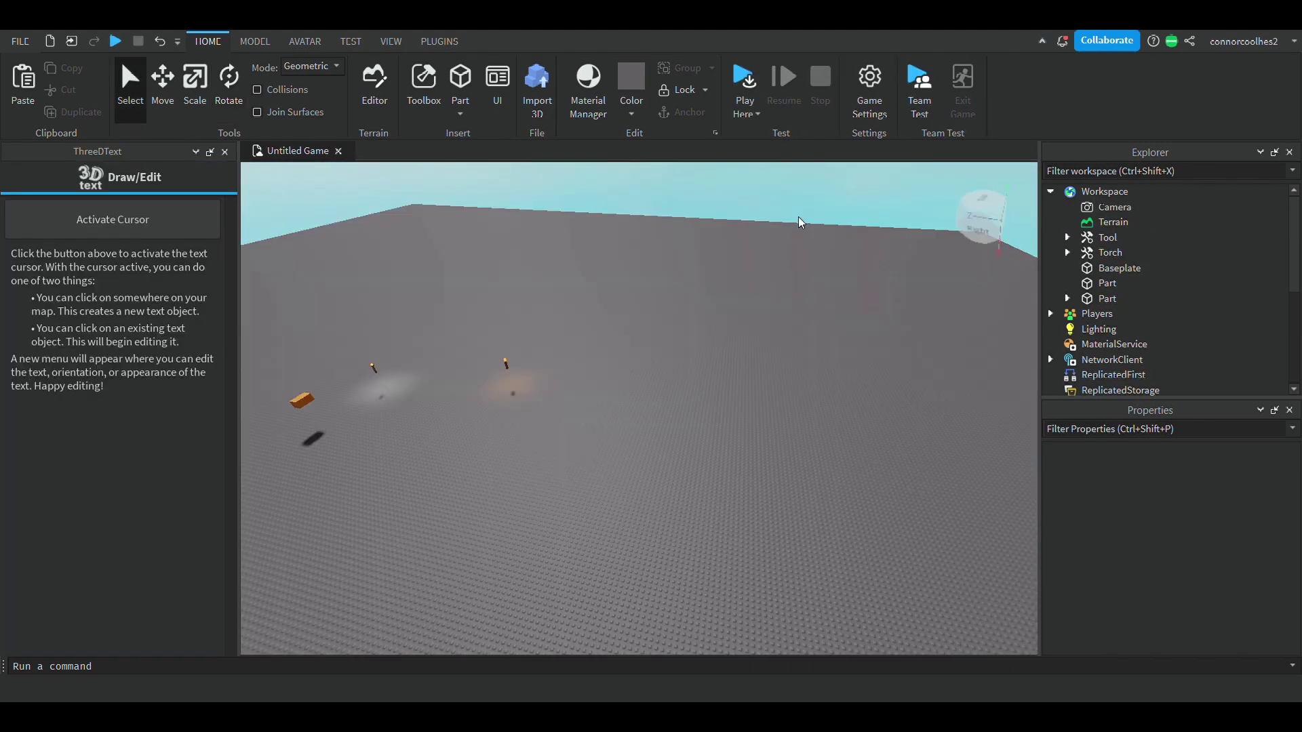
Insert a new block part on an empty area of the baseplate, and activate the Scale tool
right_drag(799, 217, 786, 226)
key(w)
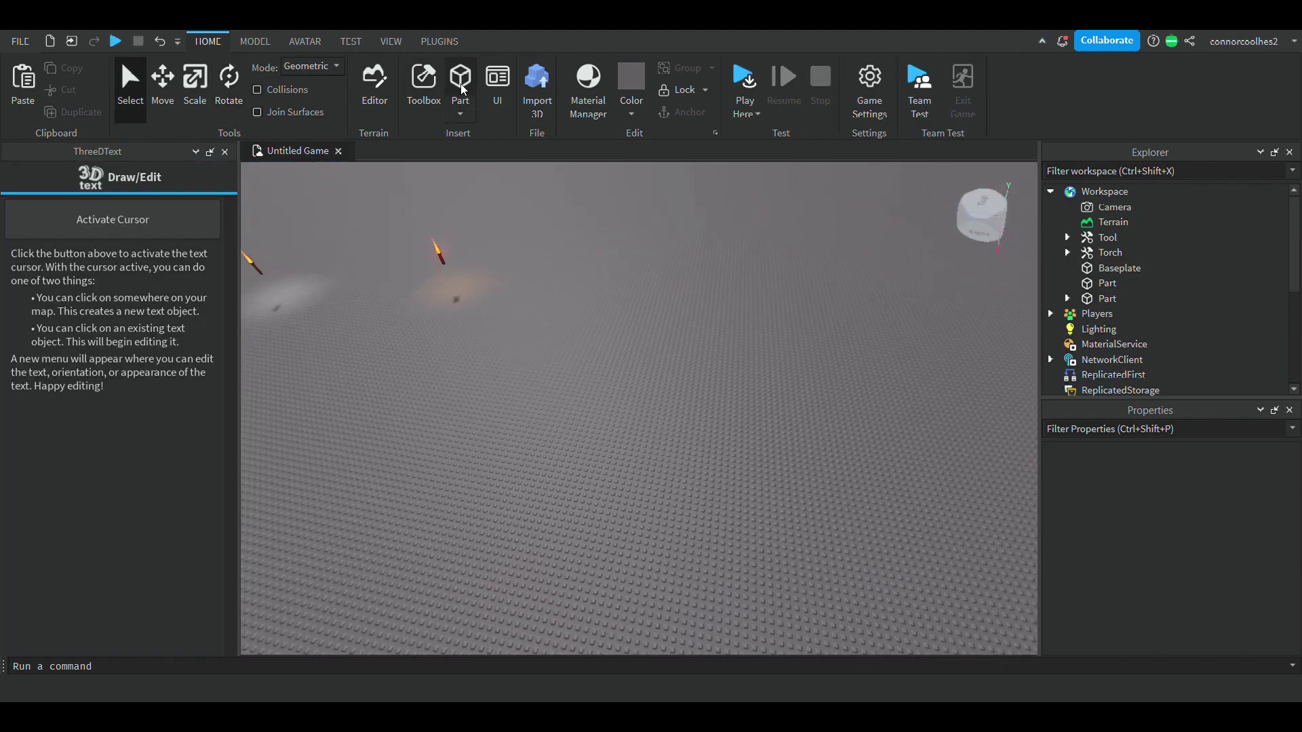
click(461, 84)
scroll(653, 235, up, 5)
right_drag(650, 236, 641, 234)
scroll(654, 235, up, 3)
click(196, 99)
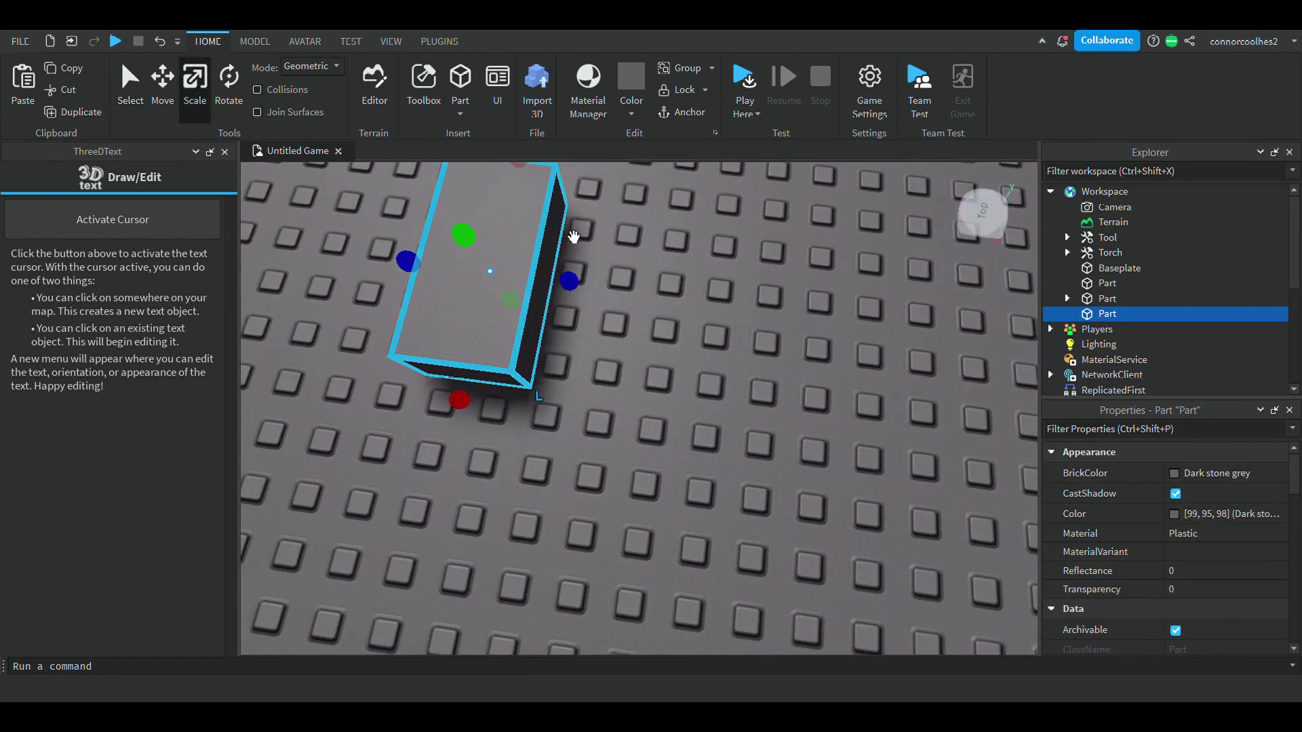
scroll(1119, 511, down, 3)
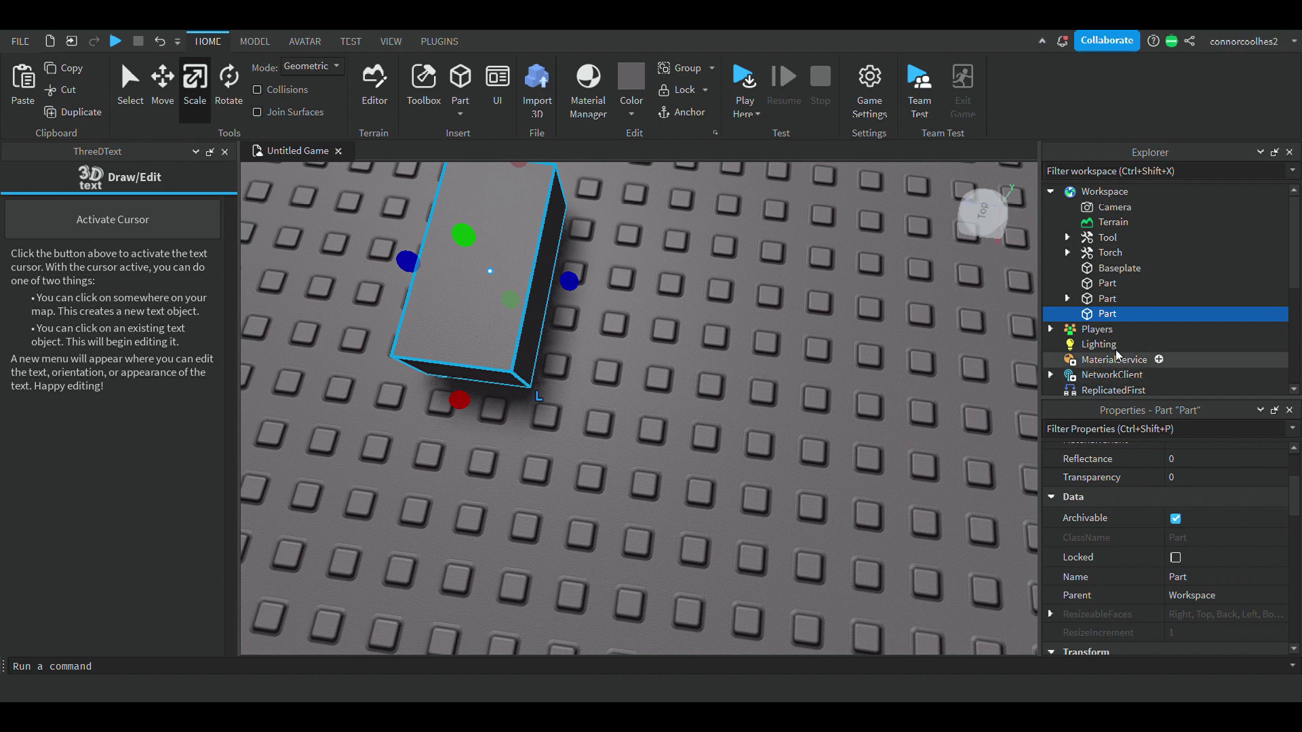
scroll(1207, 474, up, 3)
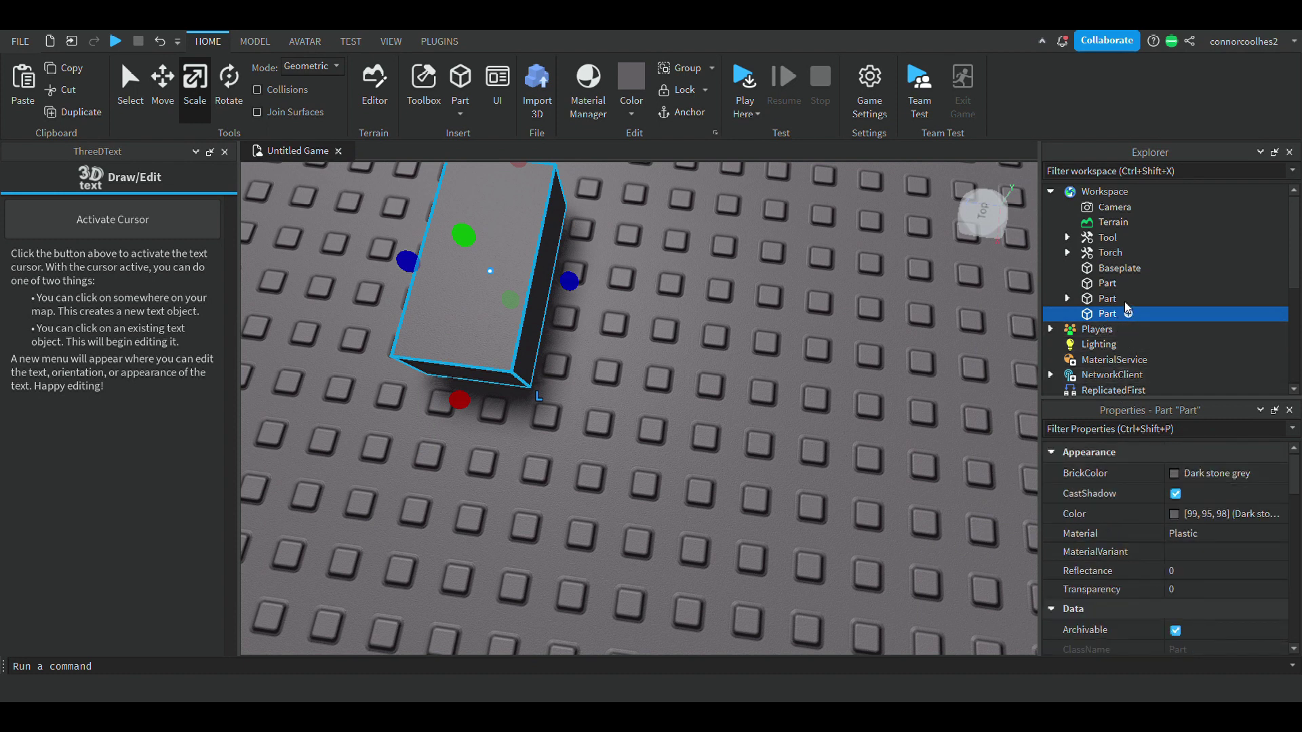
Add a new Tool to Workspace and place the new block part inside it
click(1112, 192)
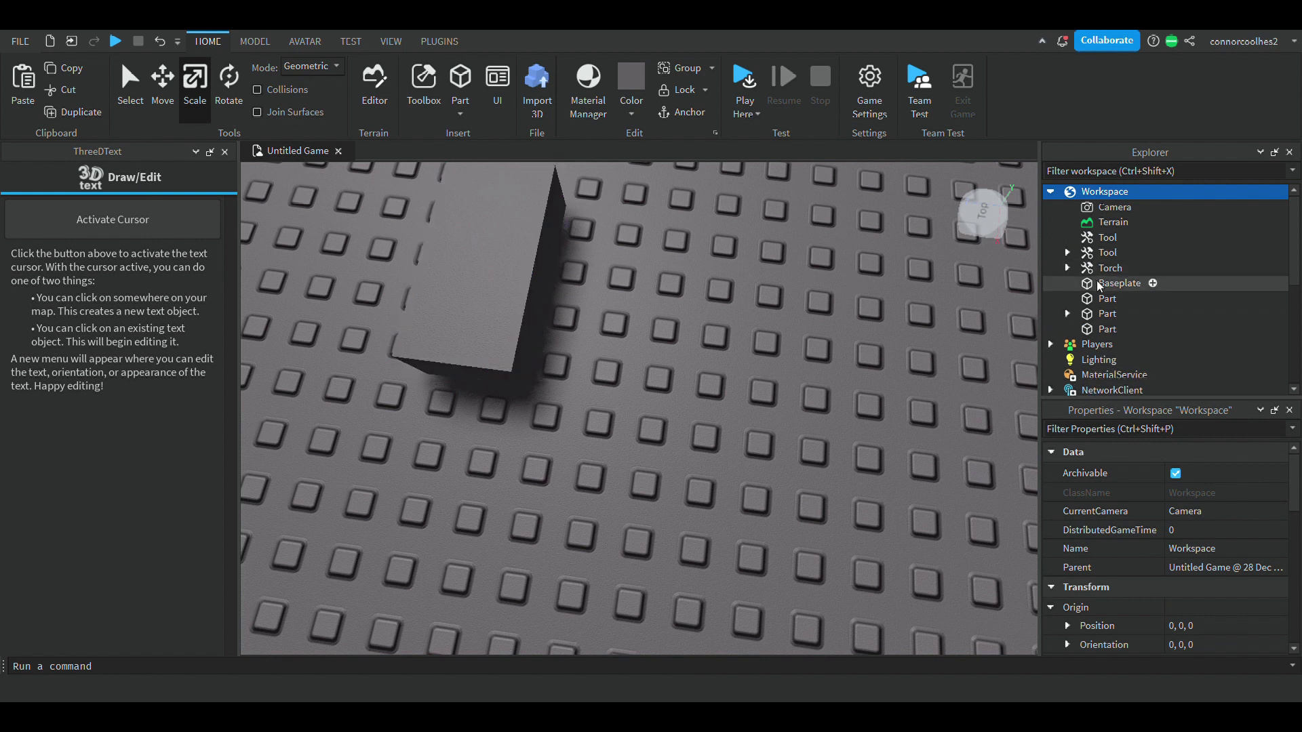
click(1102, 329)
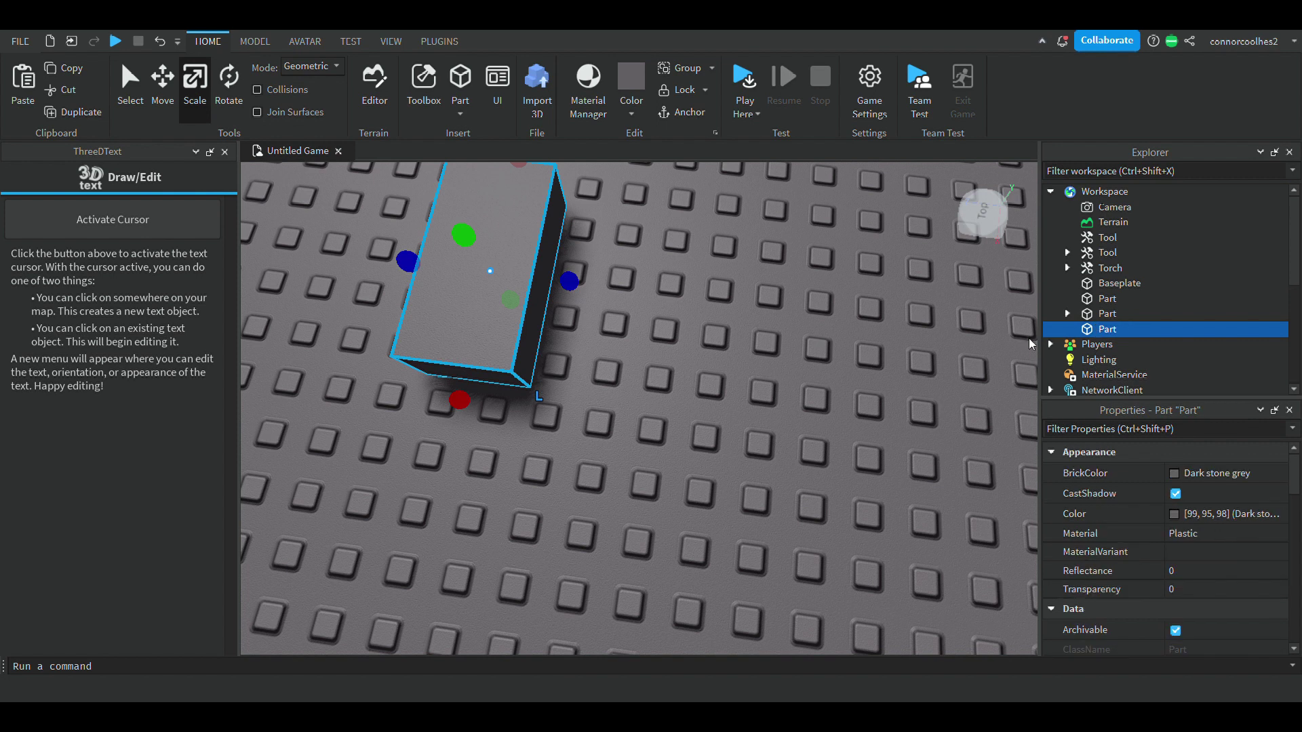
drag(1094, 336, 1103, 240)
Rename the part inside the new Tool as Handle
click(1145, 433)
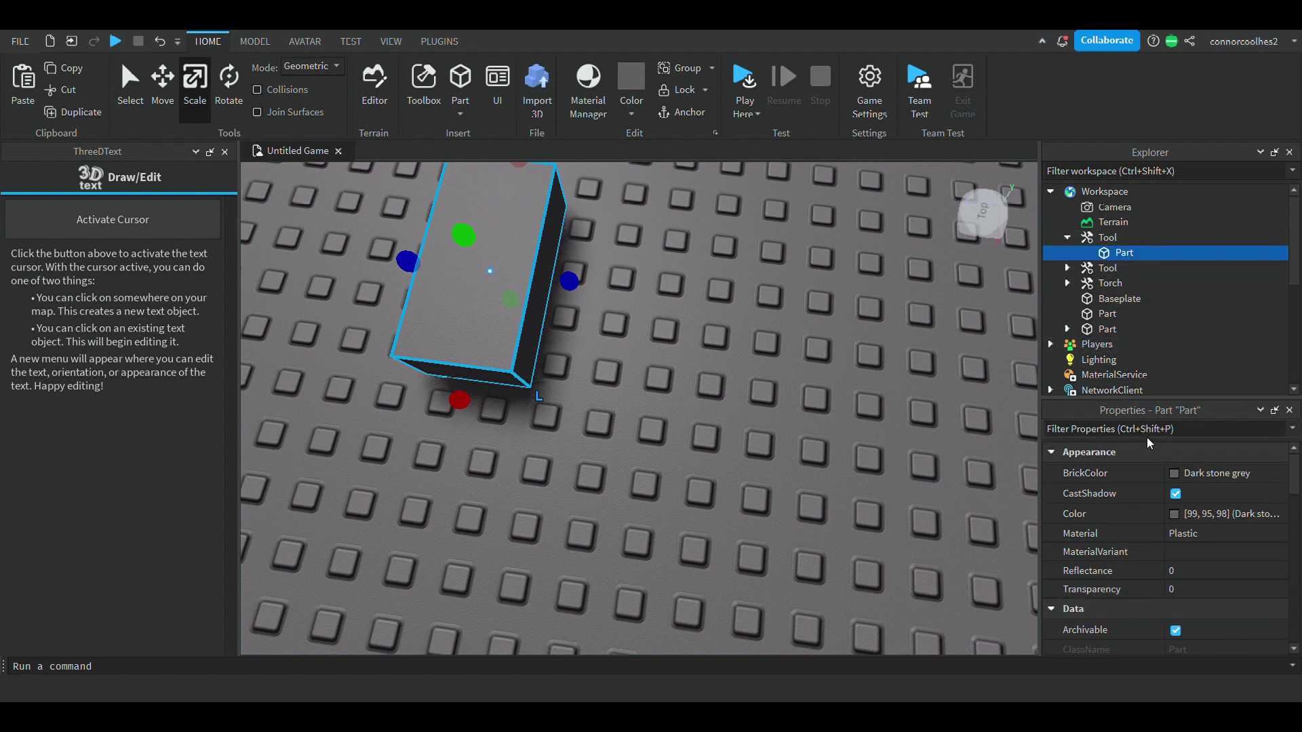
text(n)
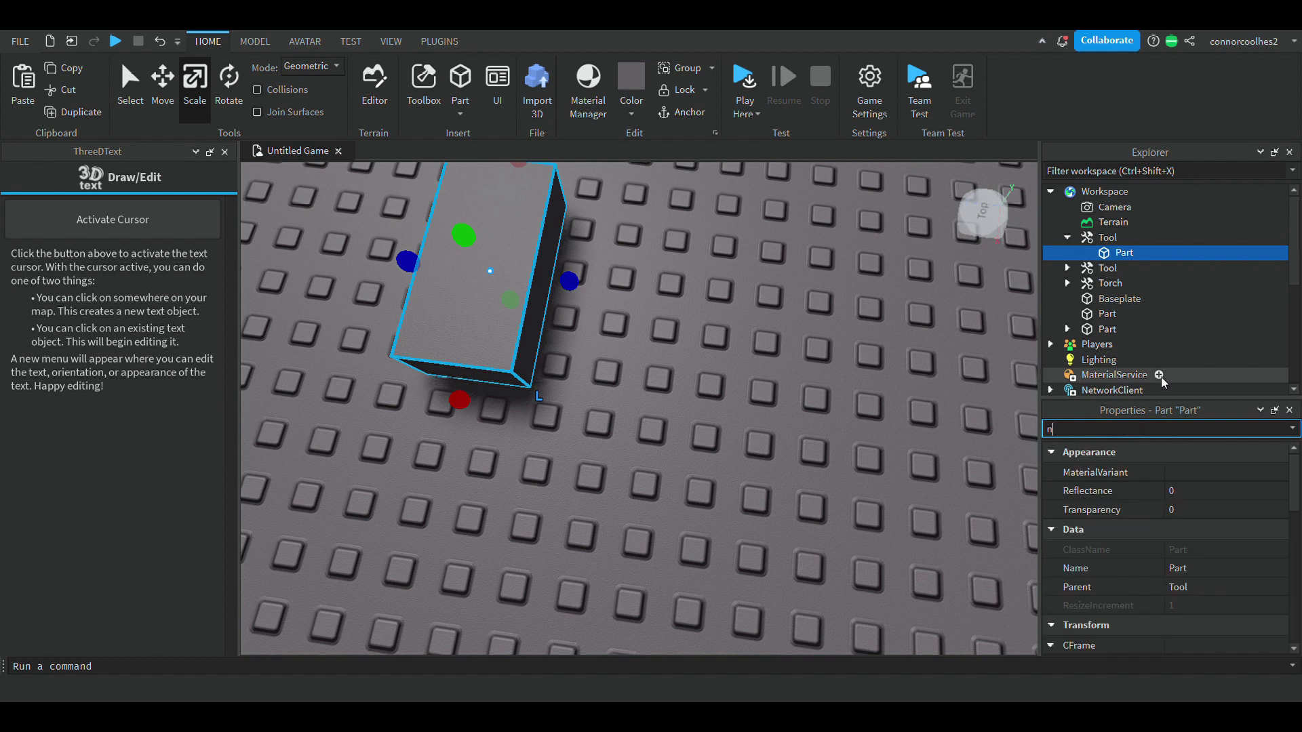
text(am)
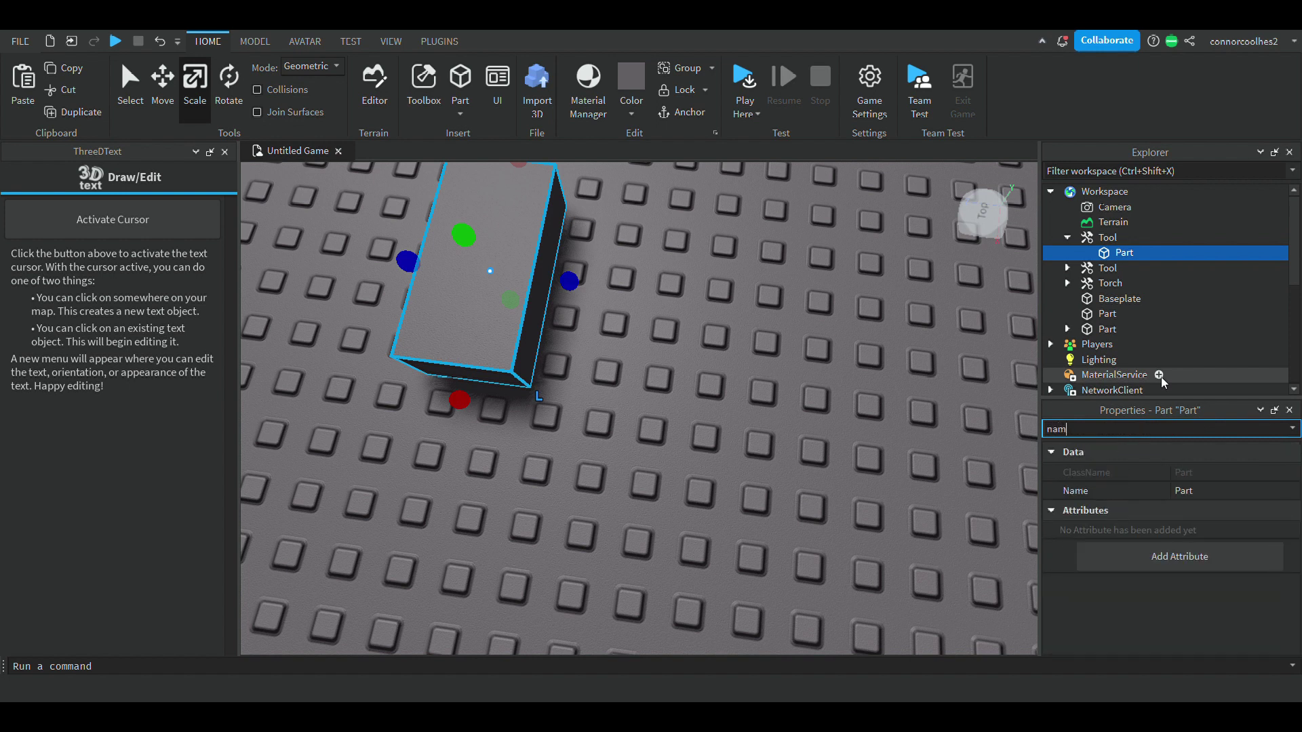
click(1219, 492)
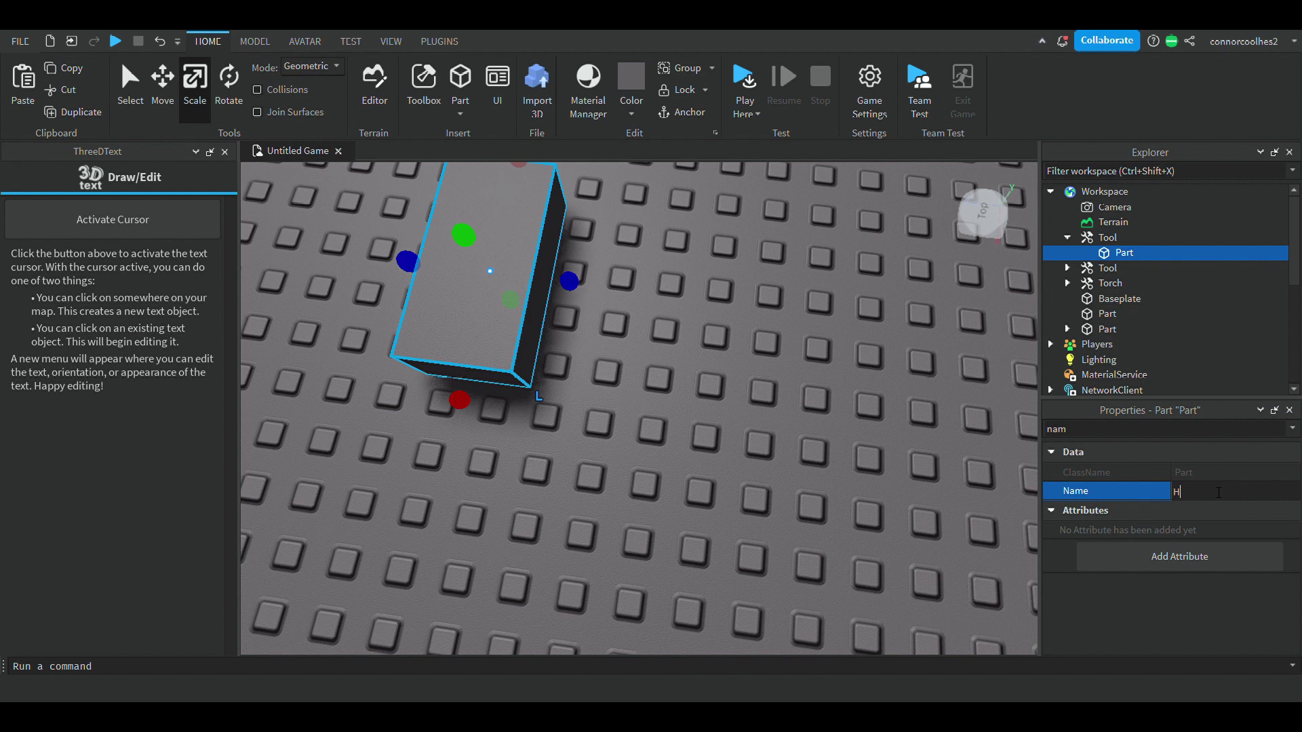
key(Return)
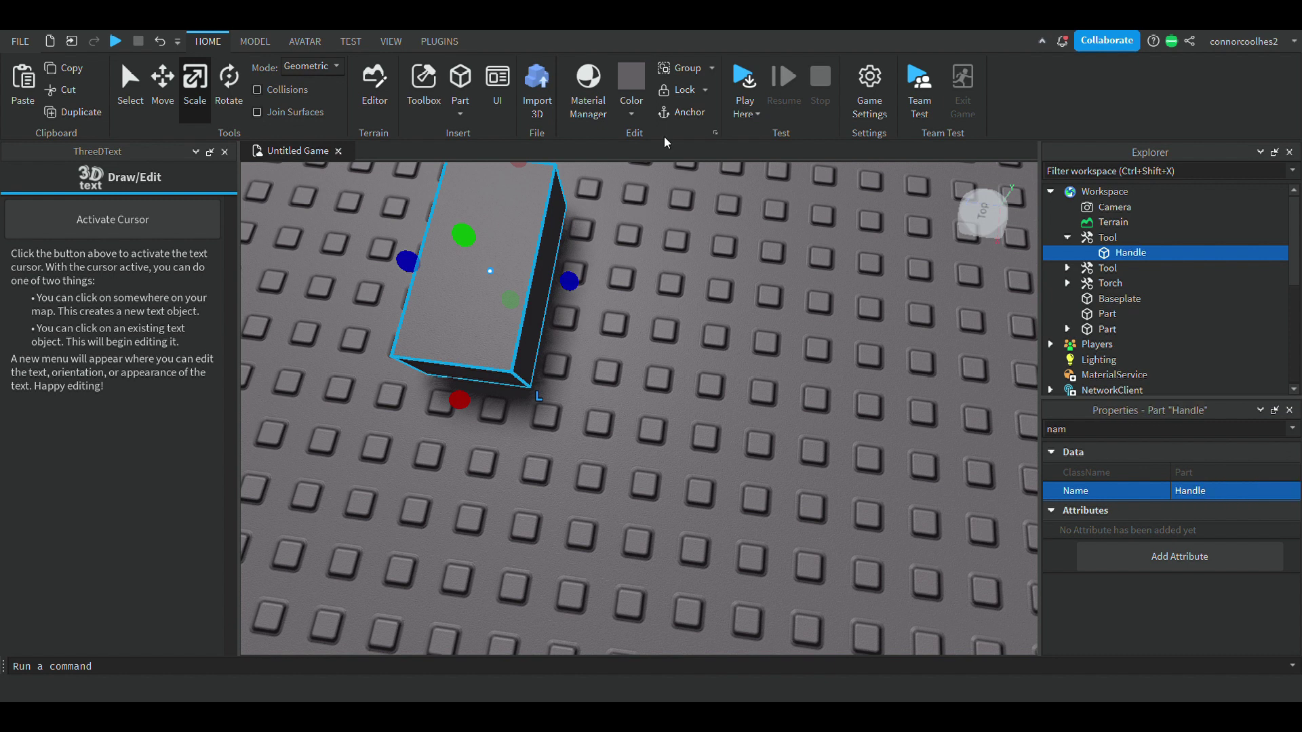
Color the new Tool's Handle brown and set its size to 3, 3, 3
click(689, 350)
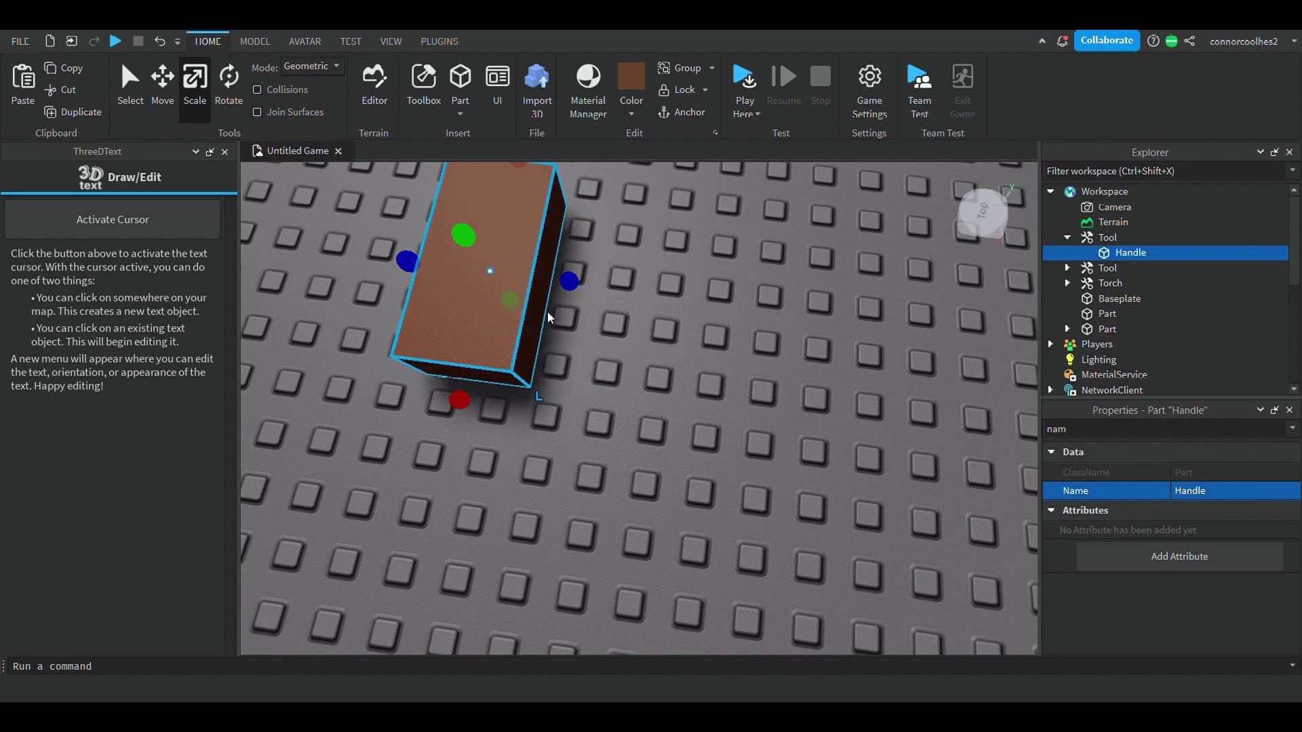
click(1107, 238)
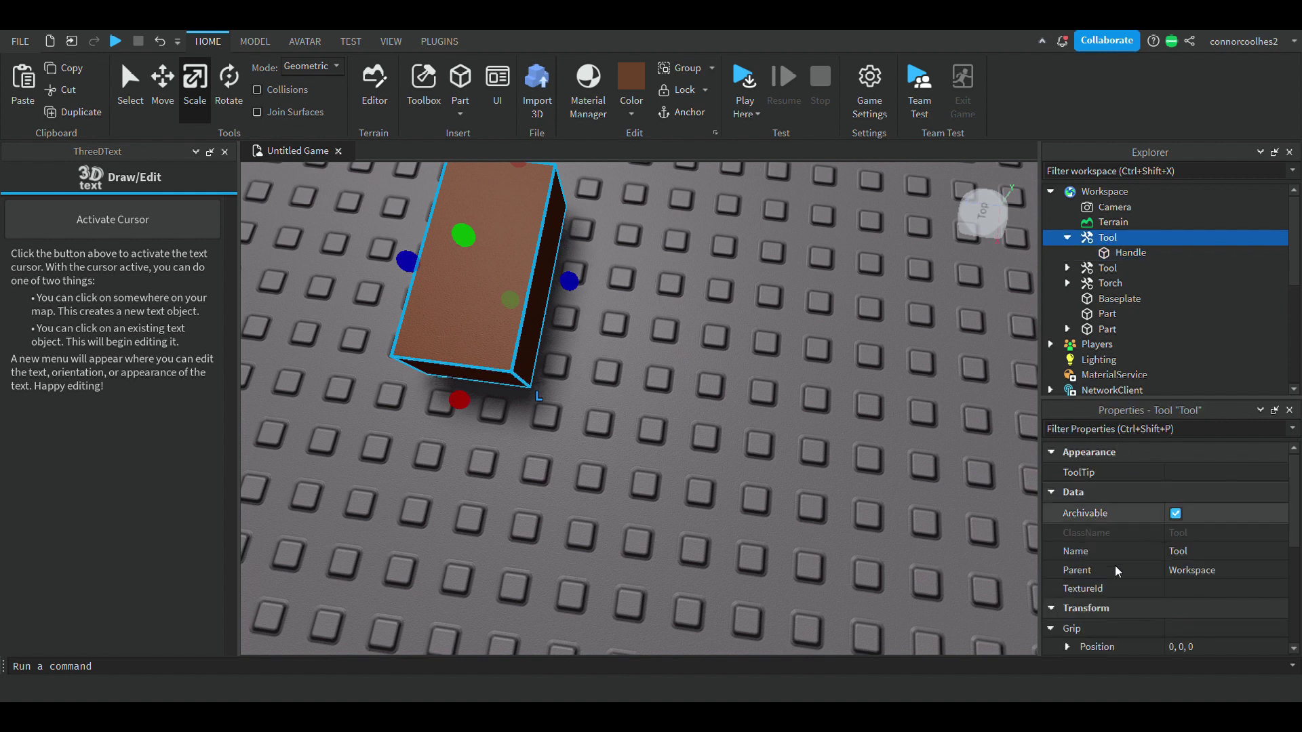
scroll(1134, 567, down, 3)
scroll(1140, 568, down, 1)
scroll(1145, 568, up, 8)
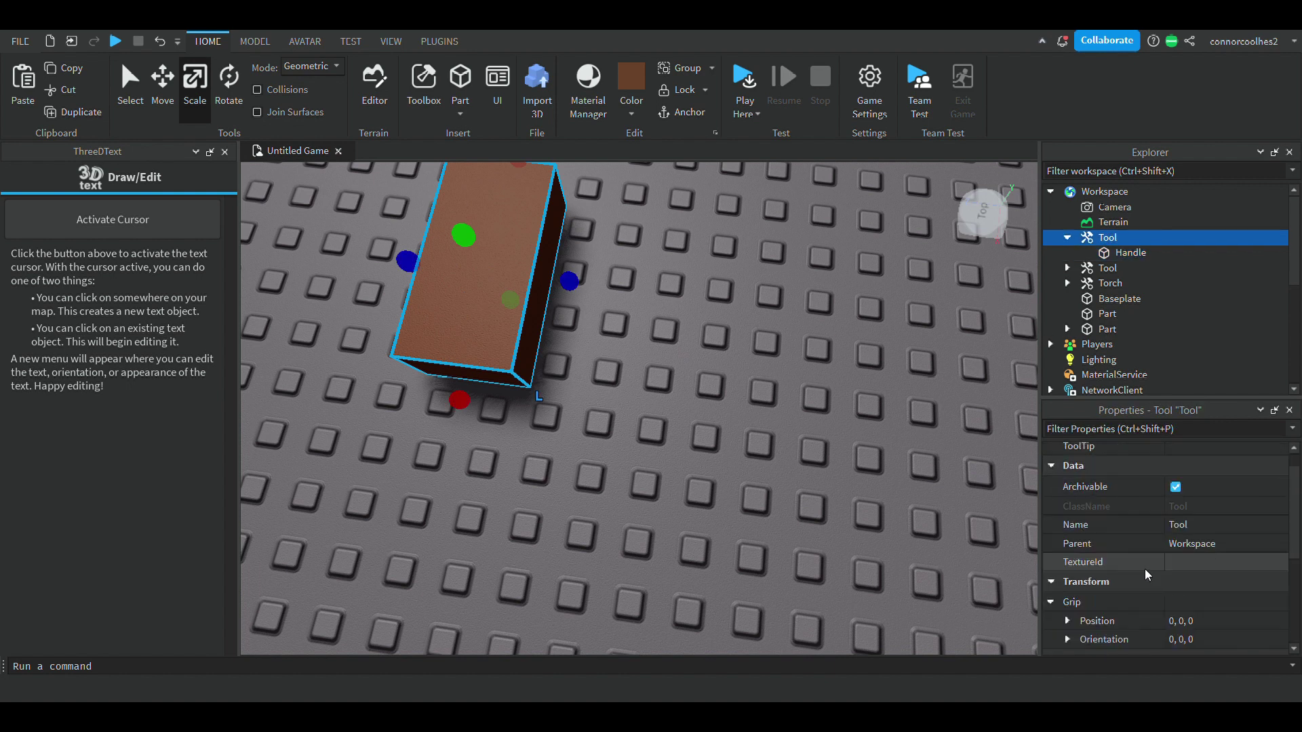
scroll(1199, 586, down, 5)
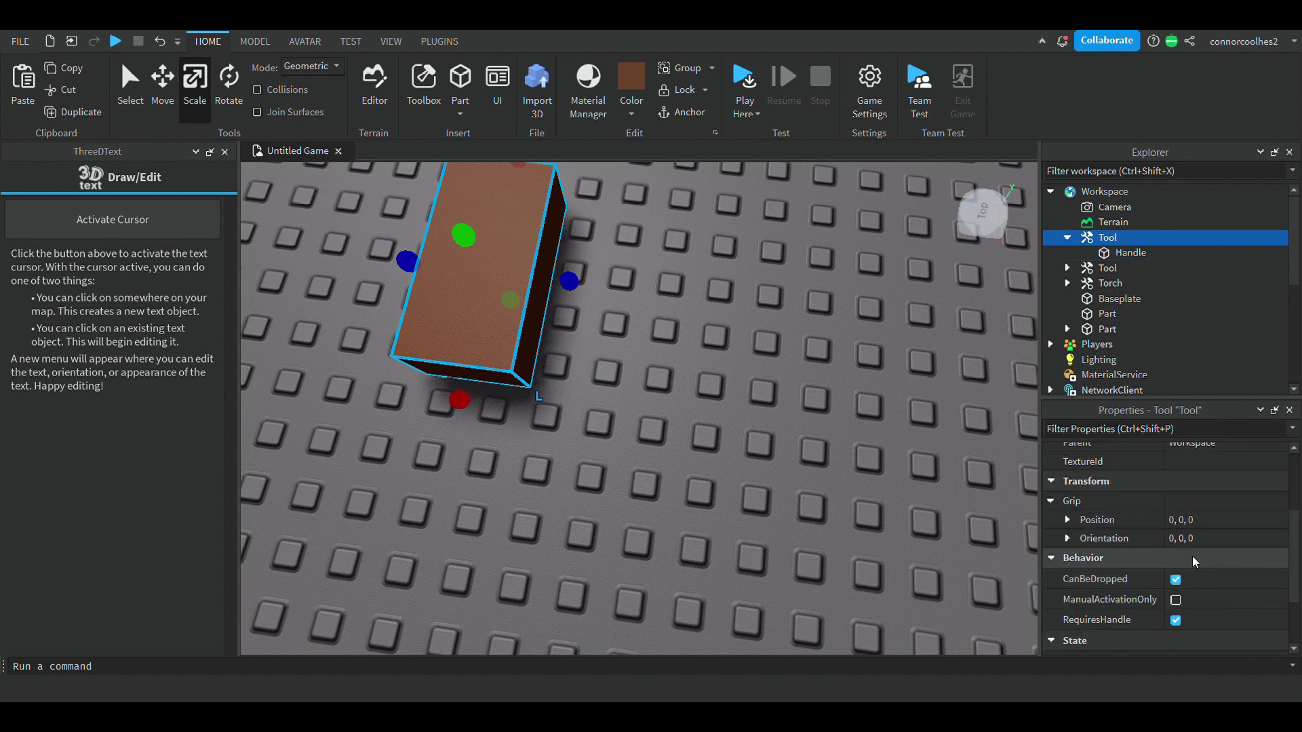
scroll(1193, 556, down, 1)
scroll(1195, 557, down, 1)
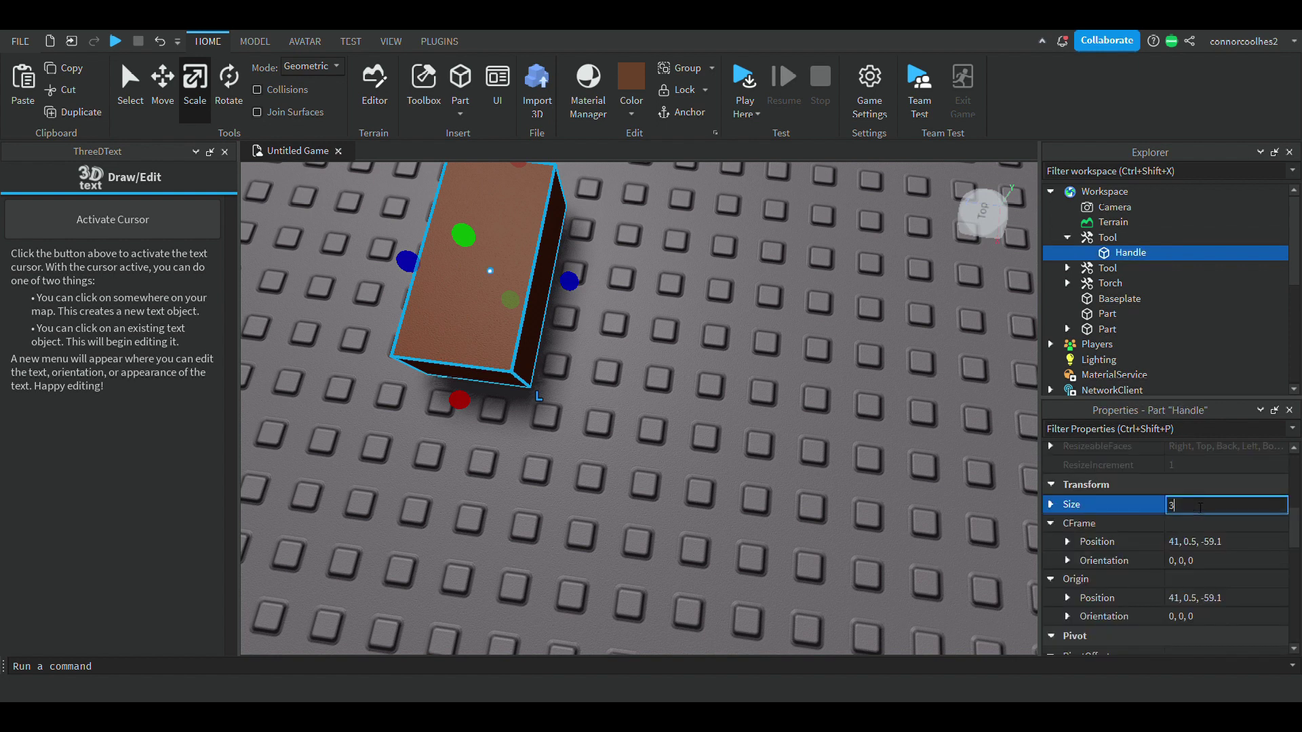
key(Return)
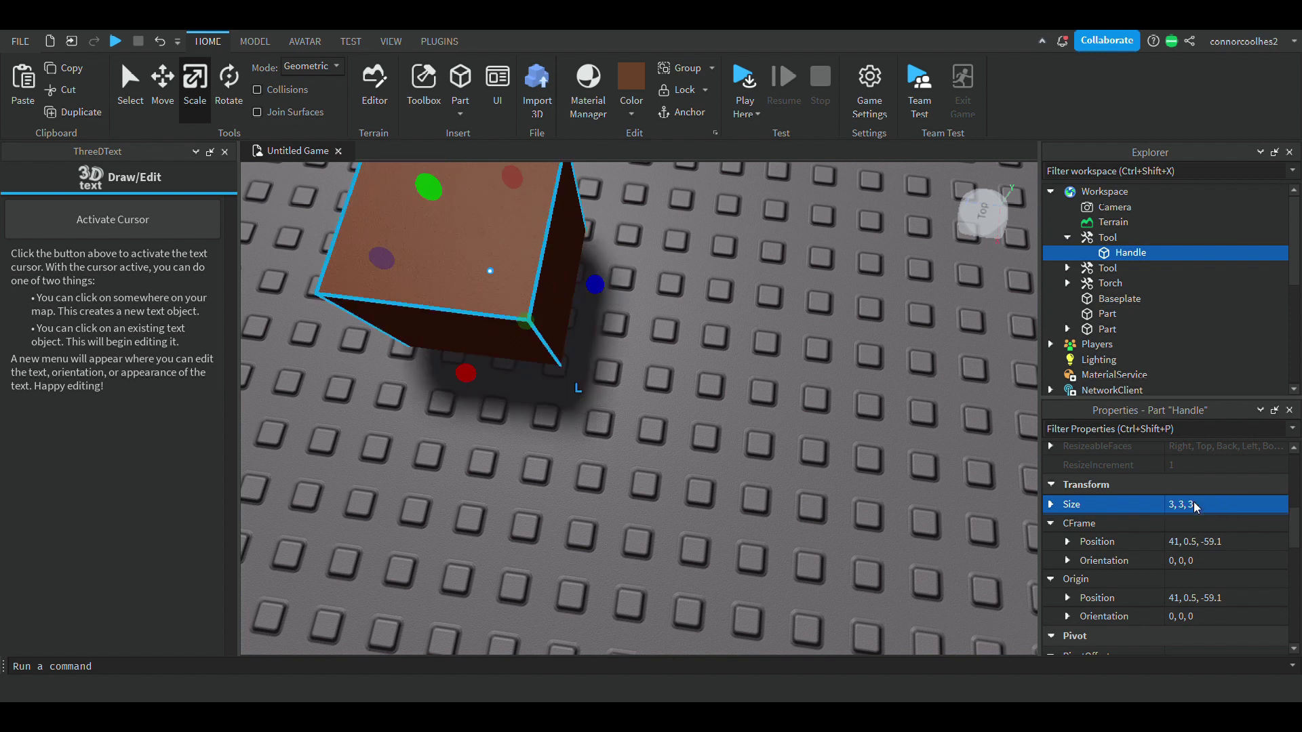
Start a play test and walk the avatar to the brown block to pick up the Tool
drag(532, 300, 660, 308)
key(s)
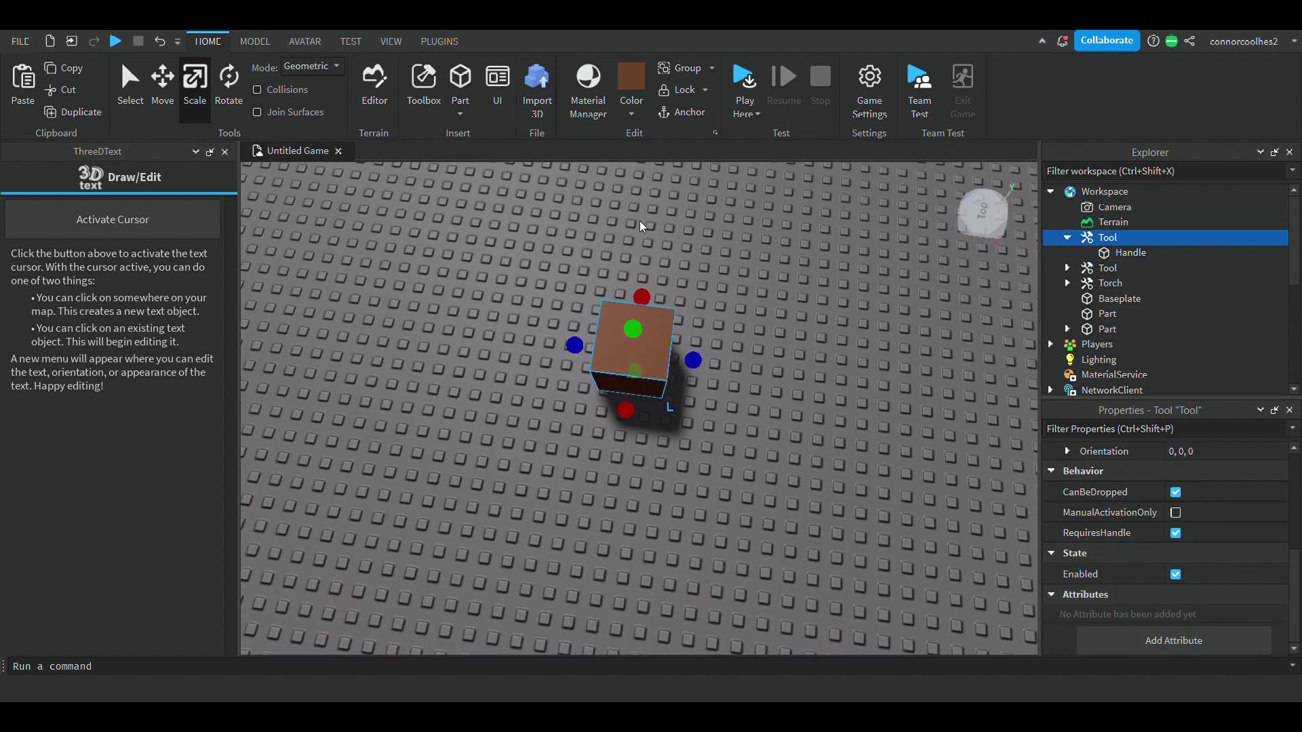
key(a)
key(d)
key(w)
click(741, 86)
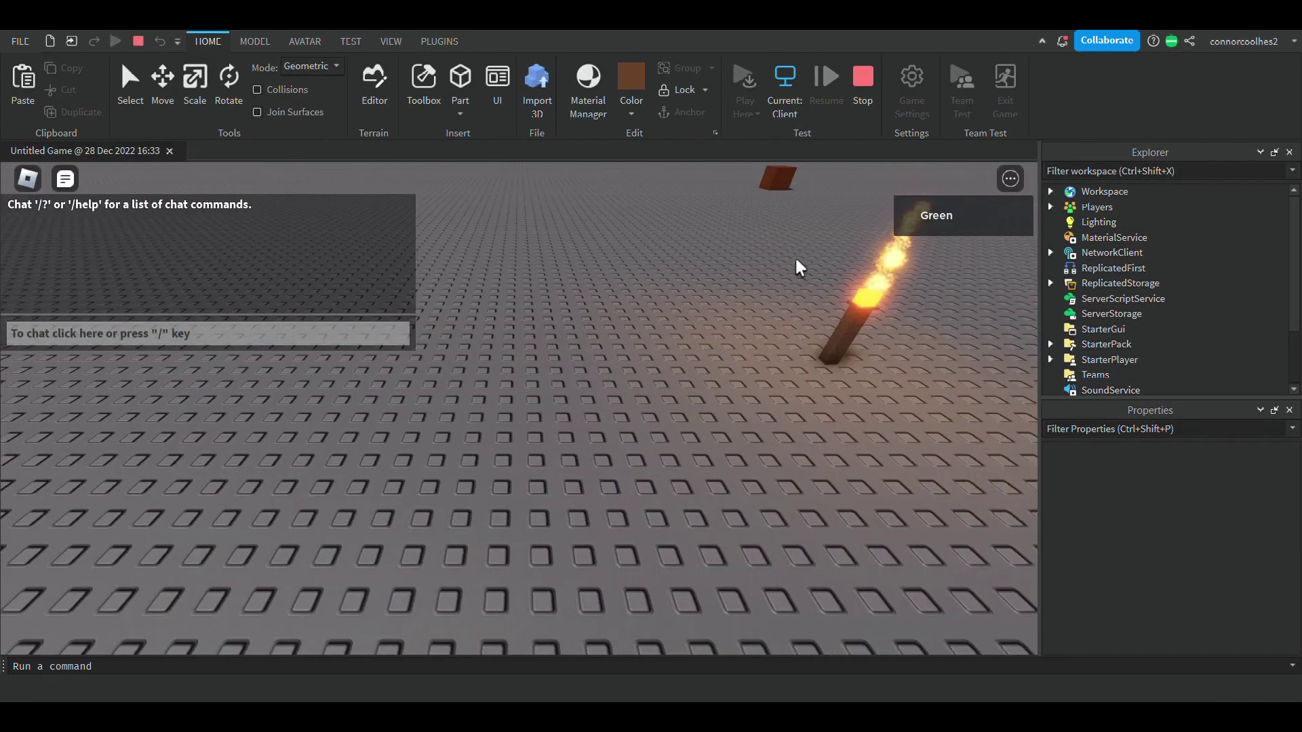
key(w)
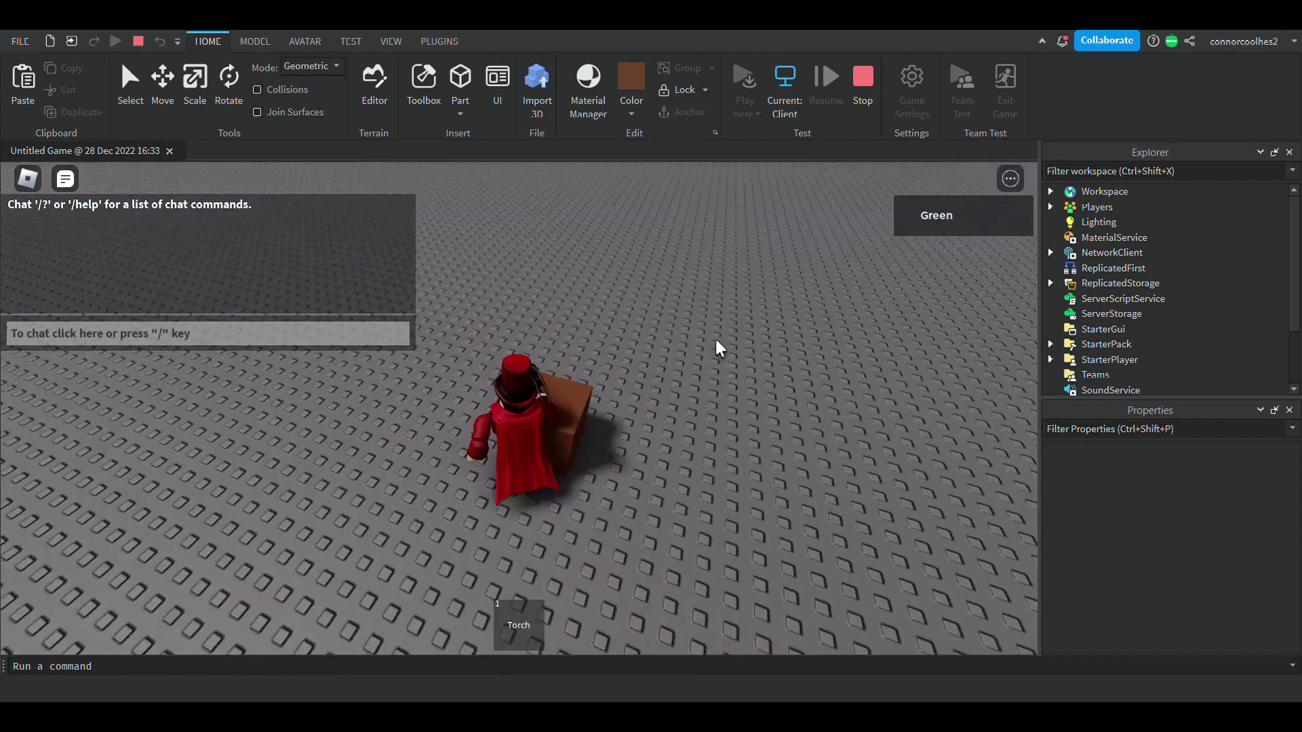
right_drag(716, 342, 717, 343)
key(w)
key(s)
key(w)
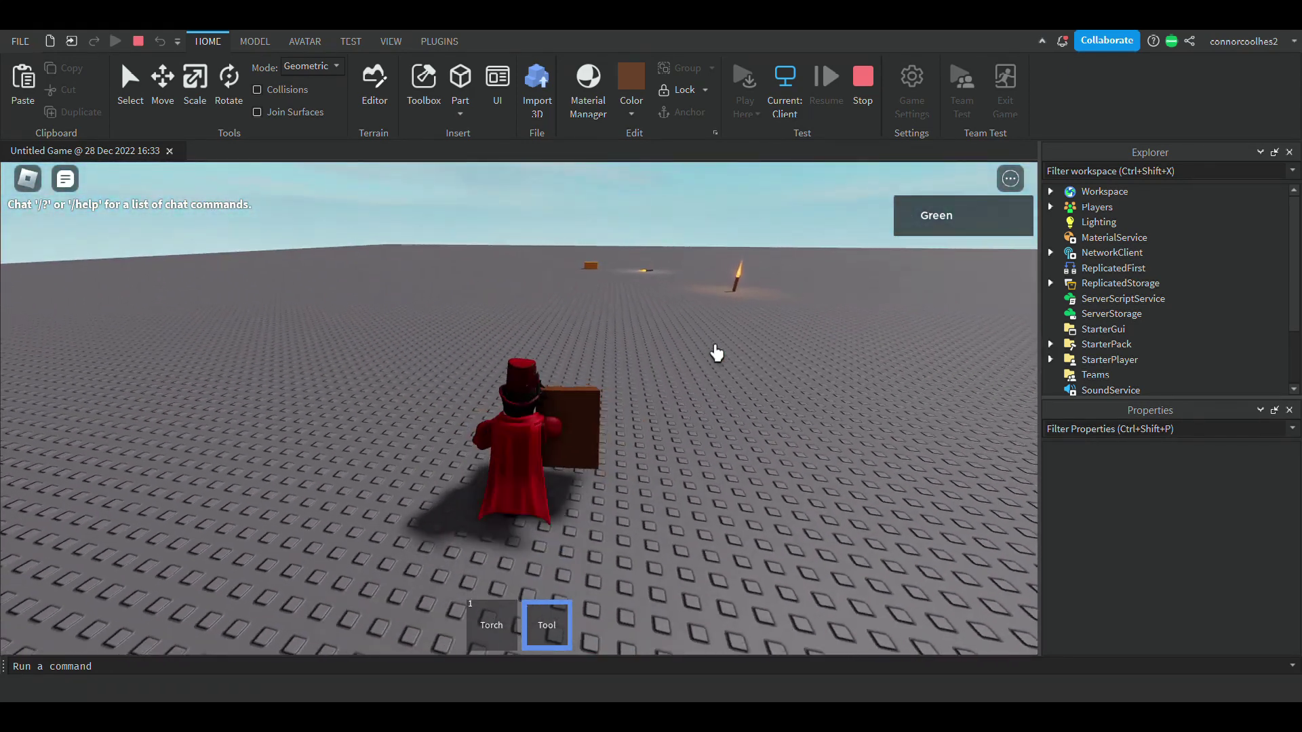
Walk the avatar around while holding the brown block Tool, and stop the play test
key(s)
key(d)
key(w)
key(s)
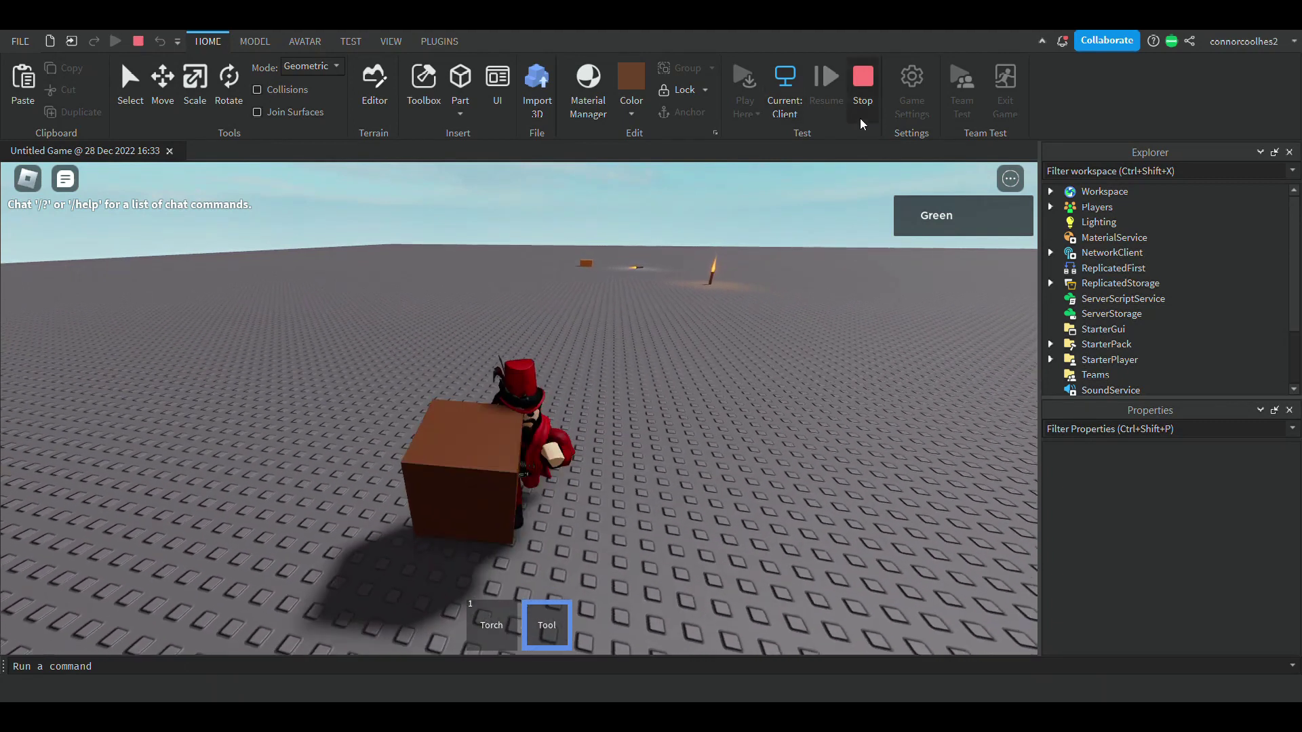
click(862, 117)
click(861, 101)
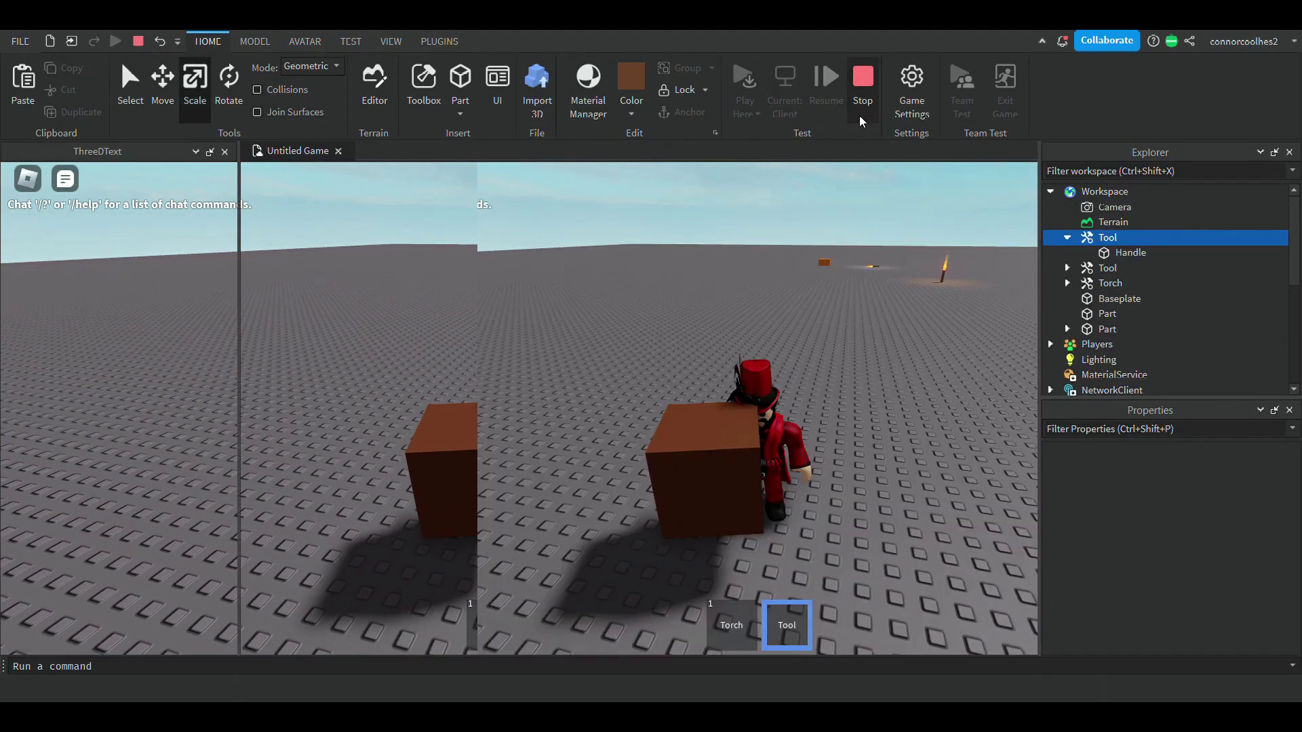
Collapse the new Tool's entry in Workspace, check the Torch under StarterPack, and clear the selection
click(1066, 237)
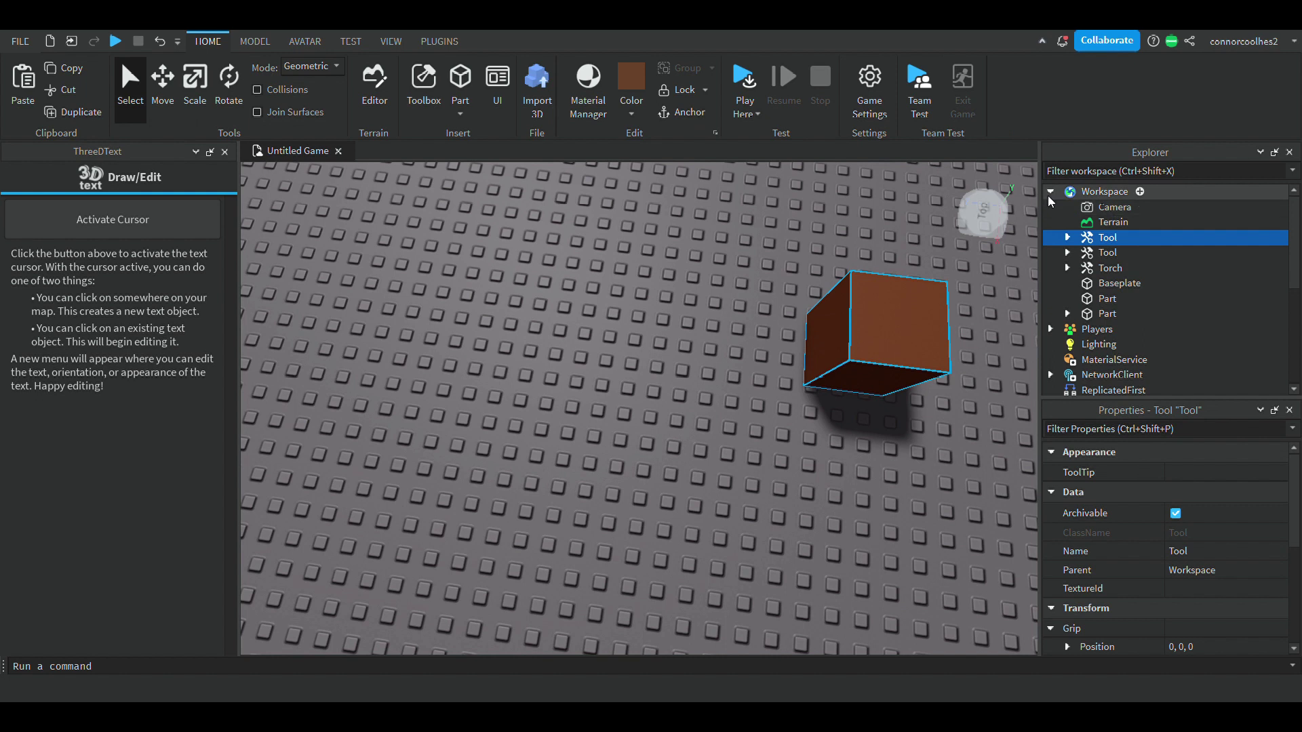
scroll(1101, 285, down, 4)
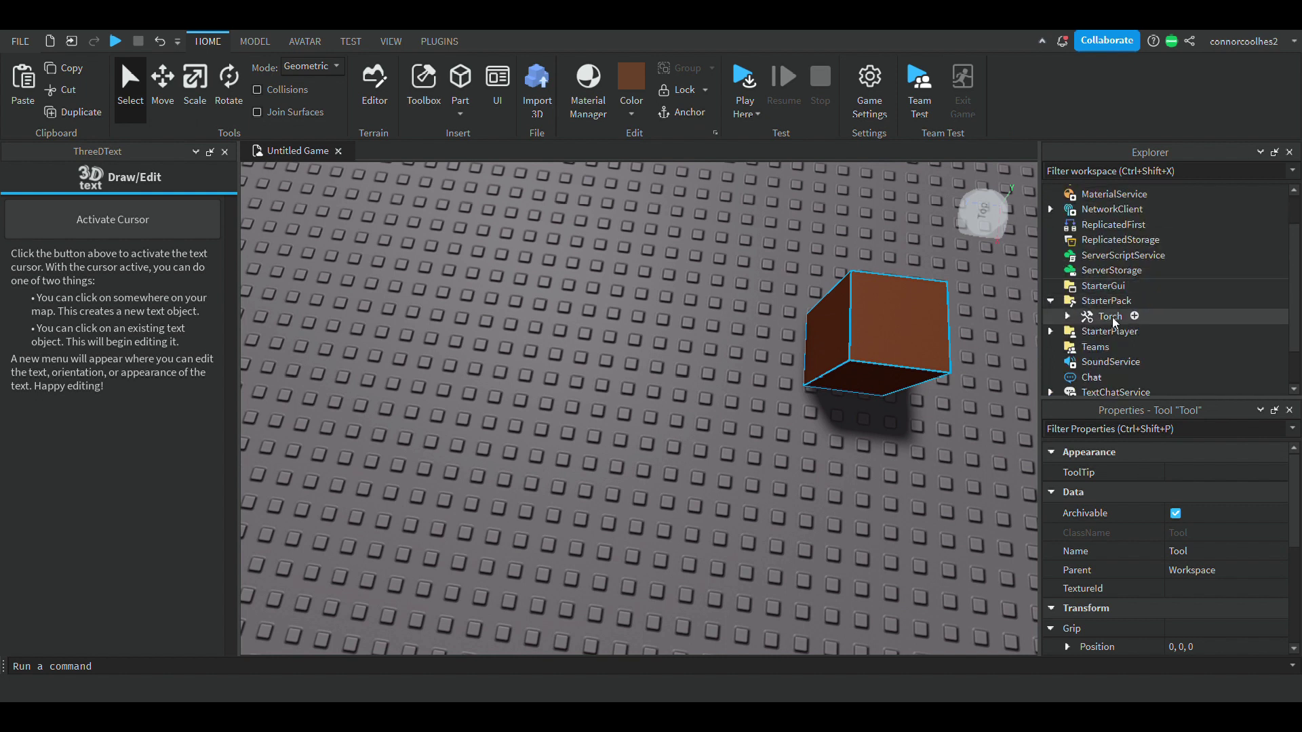
mouse_move(872, 347)
right_down()
mouse_move(851, 330)
mouse_move(875, 326)
right_up()
scroll(854, 330, down, 5)
scroll(854, 329, down, 10)
click(852, 329)
key(s)
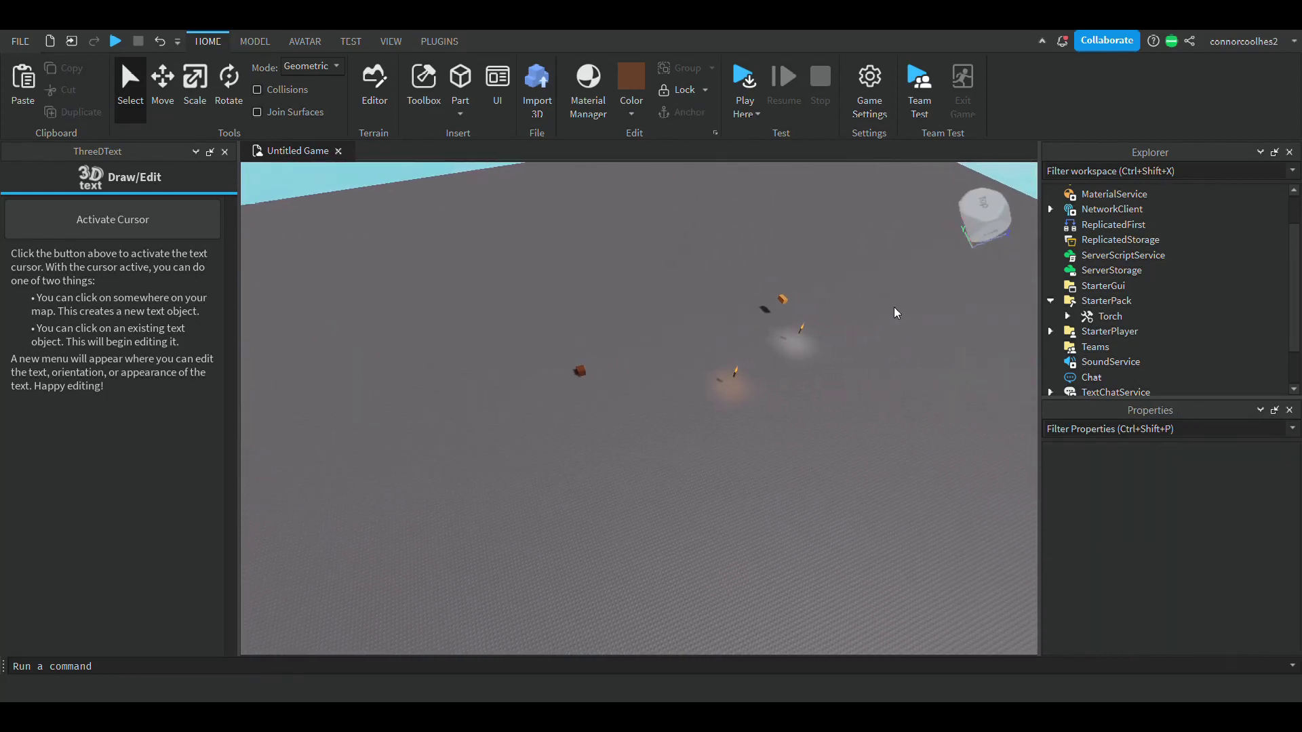